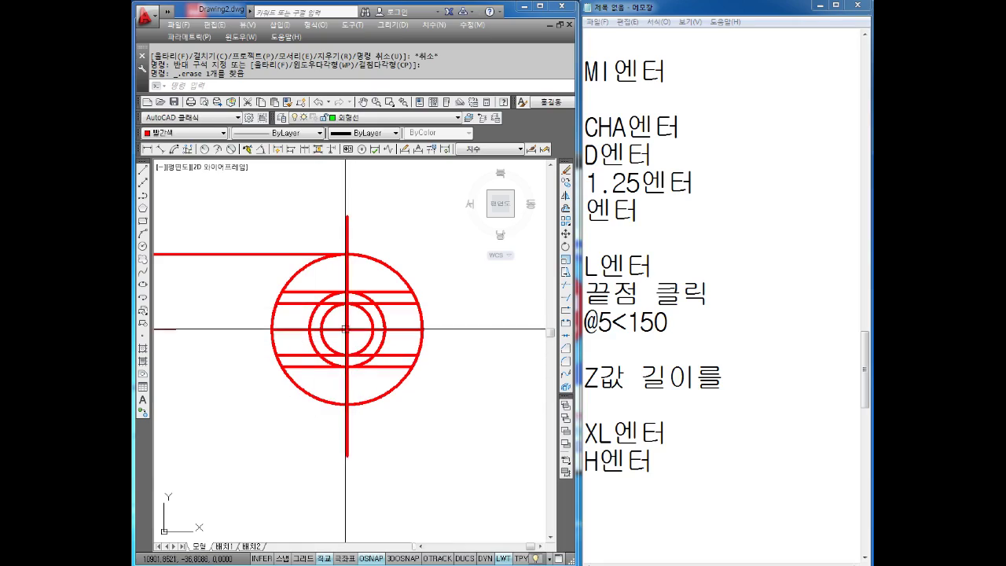
Delete the five horizontal red lines crossing the circles, keeping the crossing centre lines
{"action": "scroll", "coordinate": [328, 322], "scroll_direction": "up", "scroll_amount": 2}
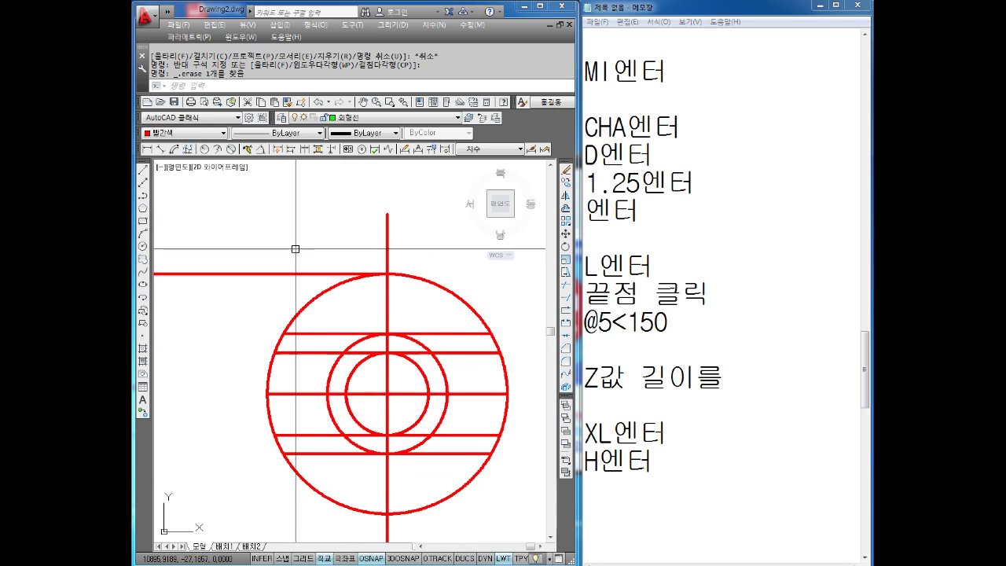
{"action": "left_click", "coordinate": [246, 279]}
{"action": "key", "text": "Delete"}
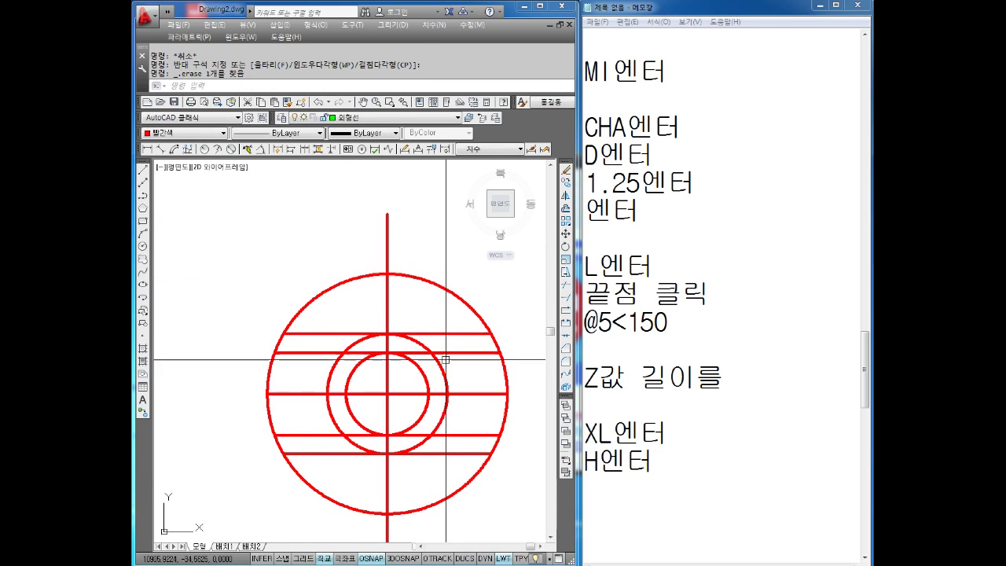
{"action": "left_click", "coordinate": [436, 334]}
{"action": "key", "text": "Delete"}
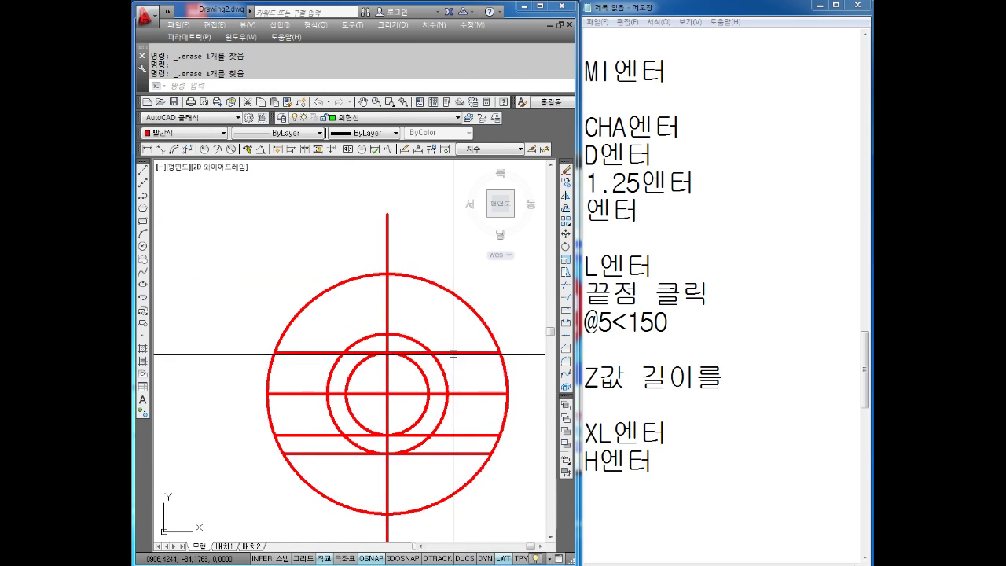
{"action": "left_click", "coordinate": [456, 354]}
{"action": "key", "text": "Delete"}
{"action": "left_click", "coordinate": [452, 435]}
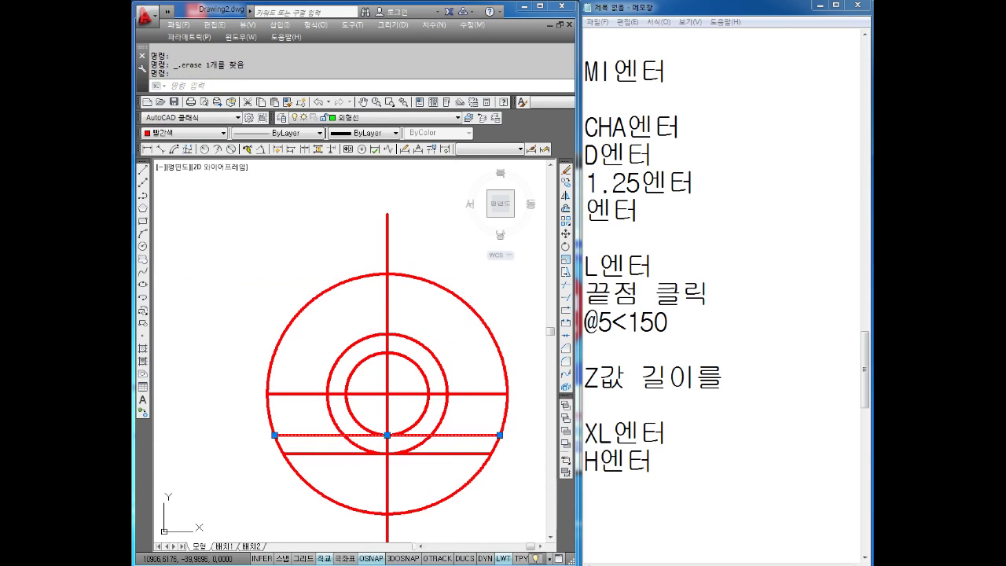
{"action": "key", "text": "Delete"}
{"action": "left_click", "coordinate": [448, 453]}
{"action": "key", "text": "Delete"}
Put the two crossing centre lines on the 중심선 centre-line layer
{"action": "scroll", "coordinate": [449, 456], "scroll_direction": "down", "scroll_amount": 2}
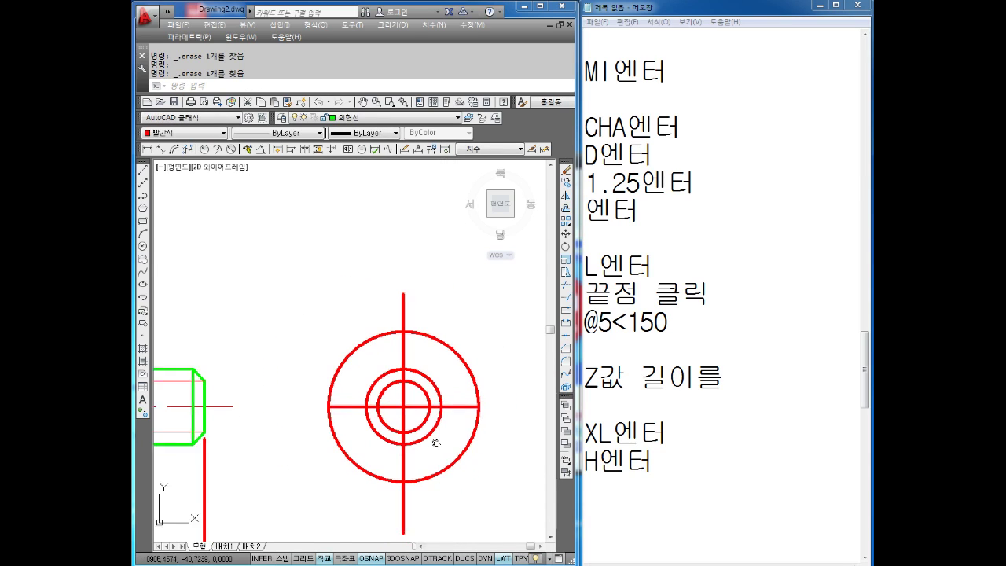
{"action": "type", "text": "TR"}
{"action": "key", "text": "Return"}
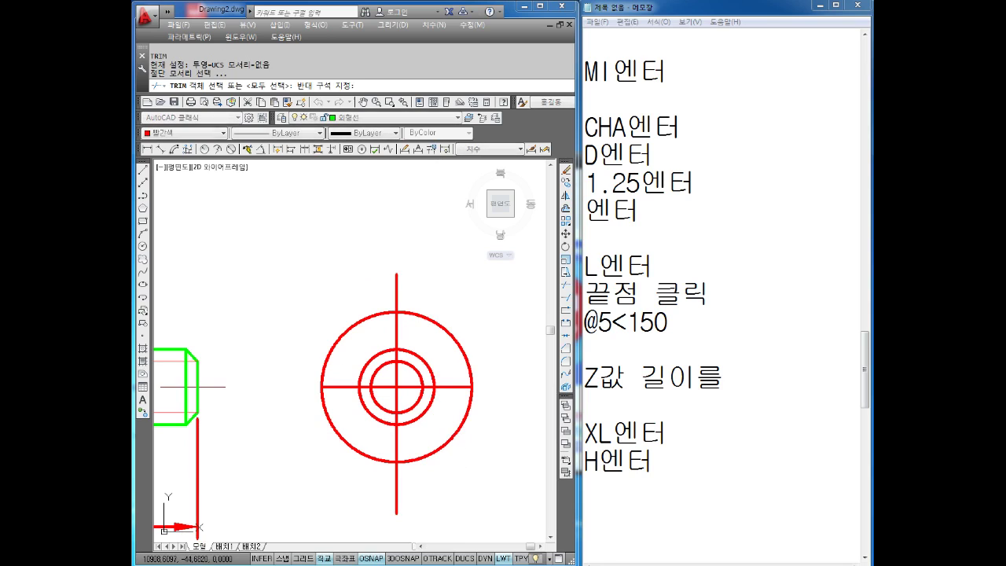
{"action": "key", "text": "Return"}
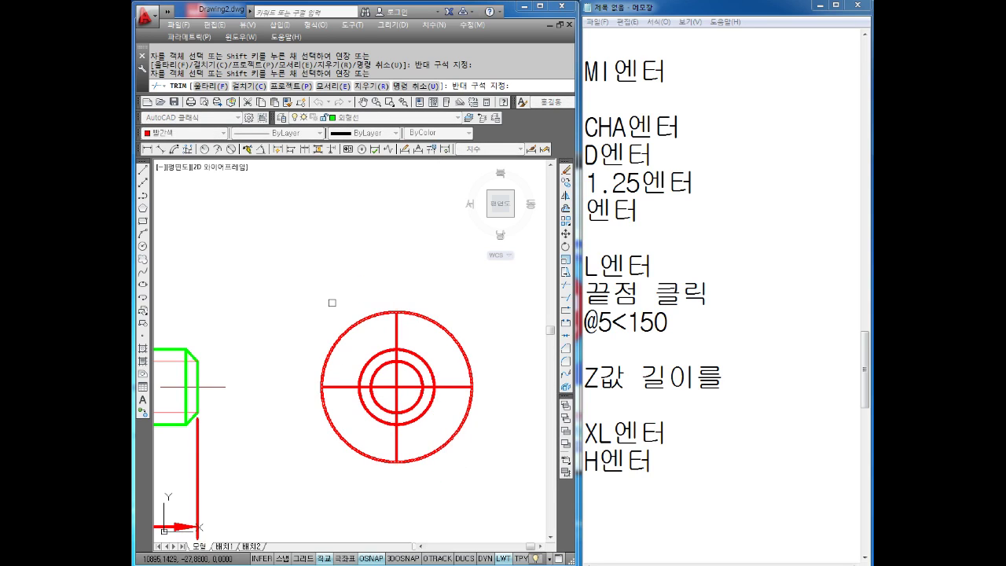
{"action": "key", "text": "Escape"}
{"action": "key", "text": "Escape"}
{"action": "middle_click_drag", "start_coordinate": [401, 321], "coordinate": [397, 310]}
{"action": "left_click", "coordinate": [404, 378]}
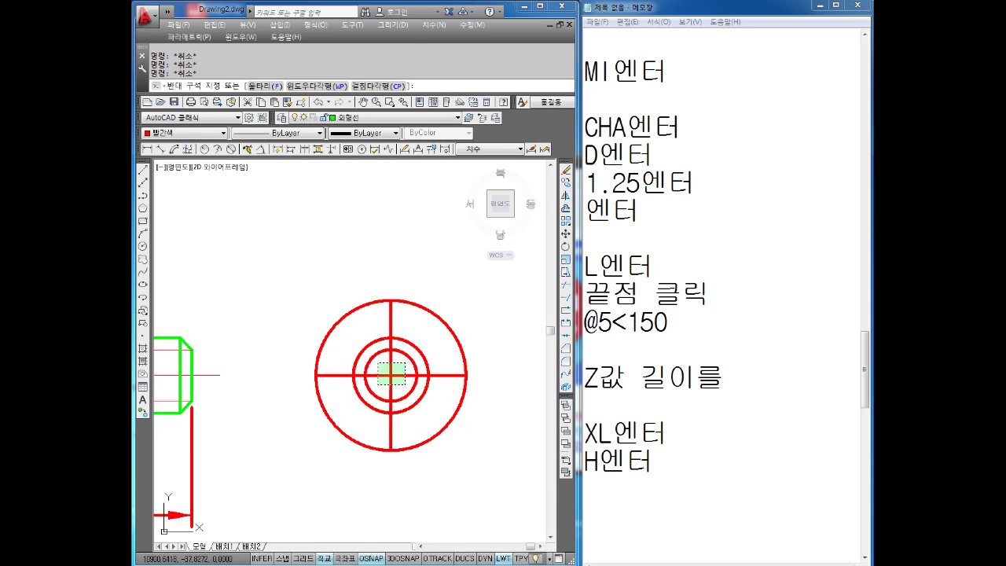
{"action": "left_click", "coordinate": [366, 358]}
{"action": "left_click", "coordinate": [330, 128]}
{"action": "left_click", "coordinate": [348, 186]}
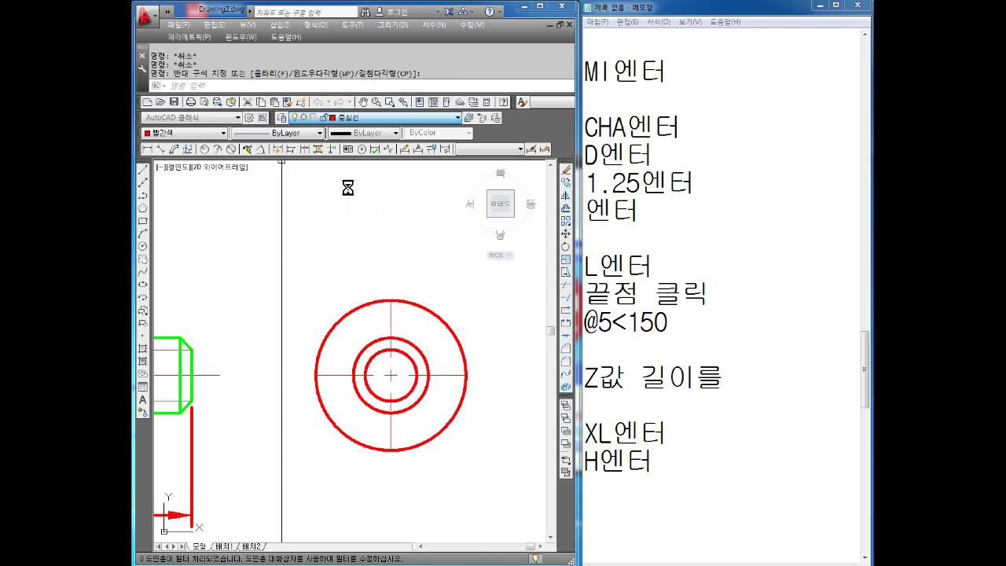
{"action": "key", "text": "Escape"}
{"action": "key", "text": "Escape"}
Change the three concentric circles to green
{"action": "middle_click_drag", "start_coordinate": [408, 350], "coordinate": [381, 336]}
{"action": "left_click", "coordinate": [433, 281]}
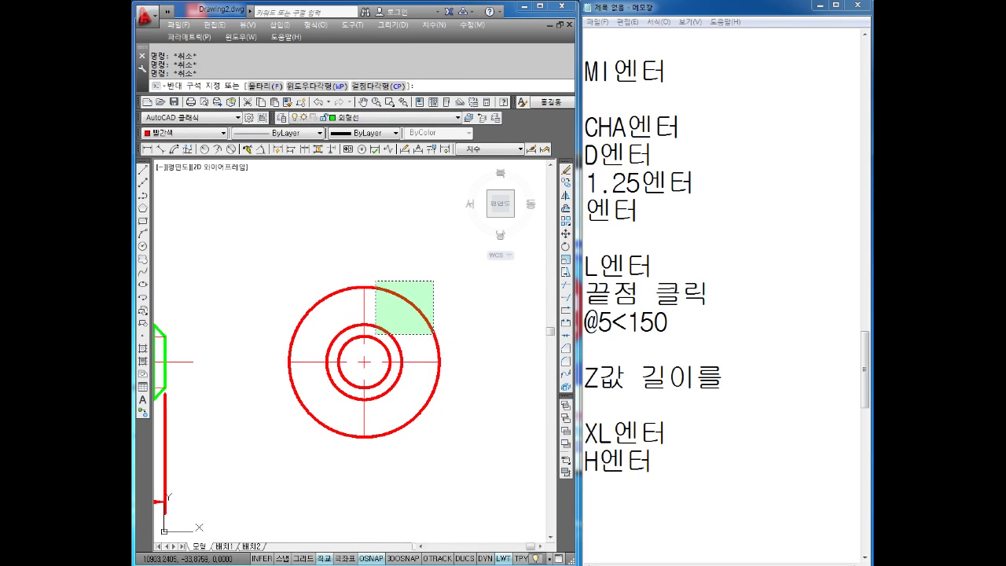
{"action": "left_click", "coordinate": [377, 343]}
{"action": "left_click", "coordinate": [188, 133]}
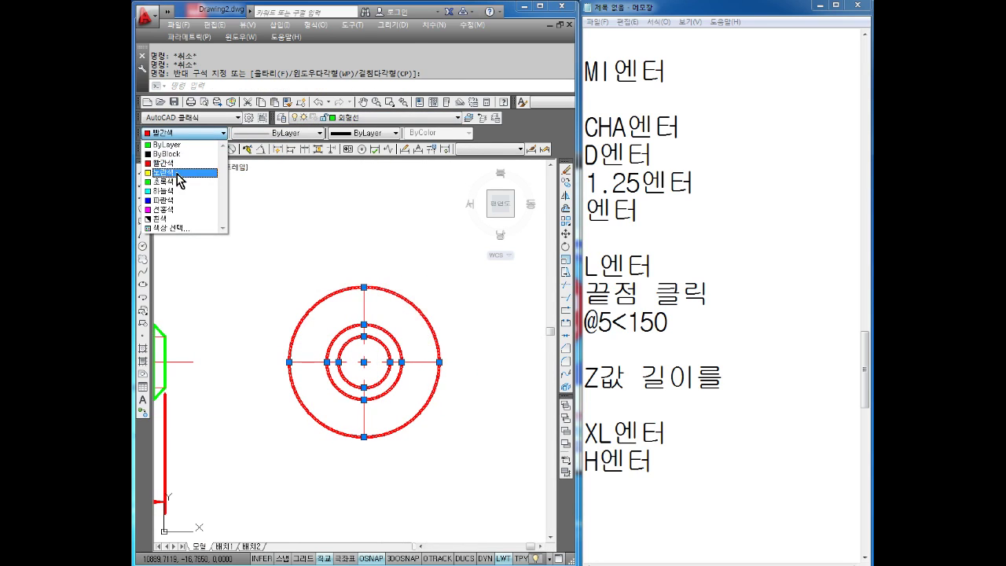
{"action": "left_click", "coordinate": [180, 183]}
Start LENGTHEN with the DElta option, then cancel the prompt
{"action": "key", "text": "Escape"}
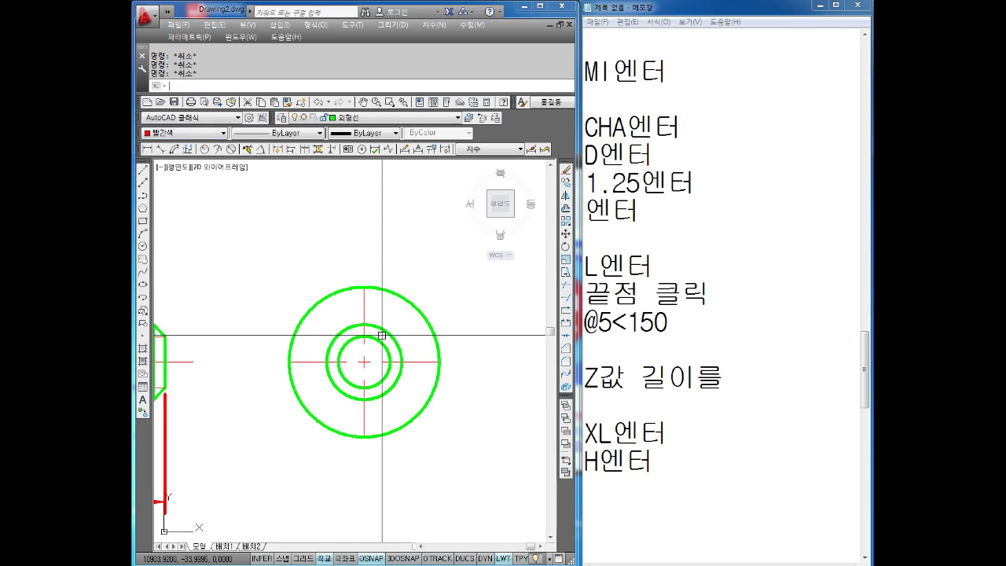
{"action": "left_click", "coordinate": [361, 85]}
{"action": "type", "text": "L"}
{"action": "key", "text": "BackSpace"}
{"action": "key", "text": "Return"}
{"action": "type", "text": "DE"}
{"action": "key", "text": "Return"}
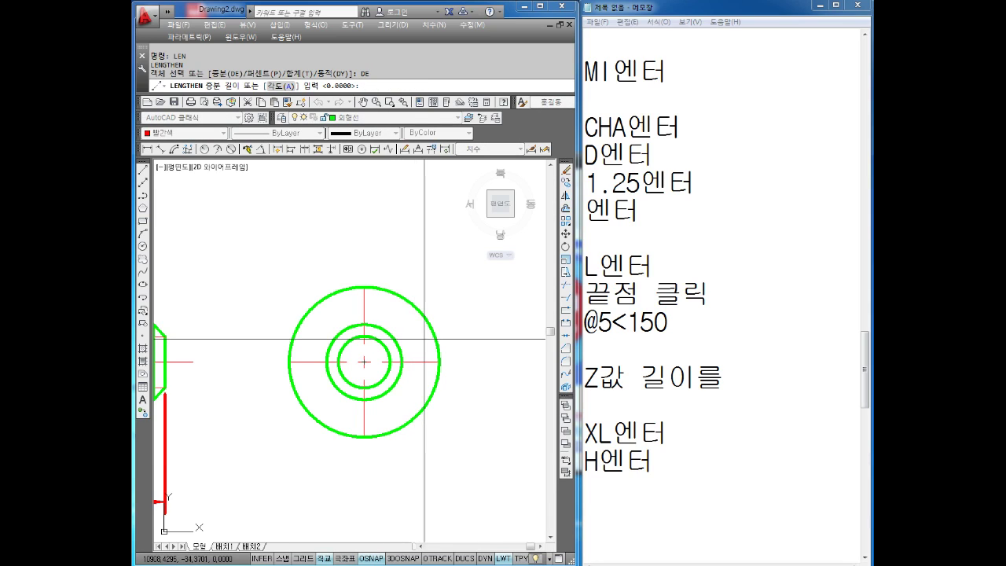
{"action": "key", "text": "Escape"}
Lengthen each end of both centre lines by a delta of 3
{"action": "type", "text": "\\"}
{"action": "key", "text": "Return"}
{"action": "type", "text": "]"}
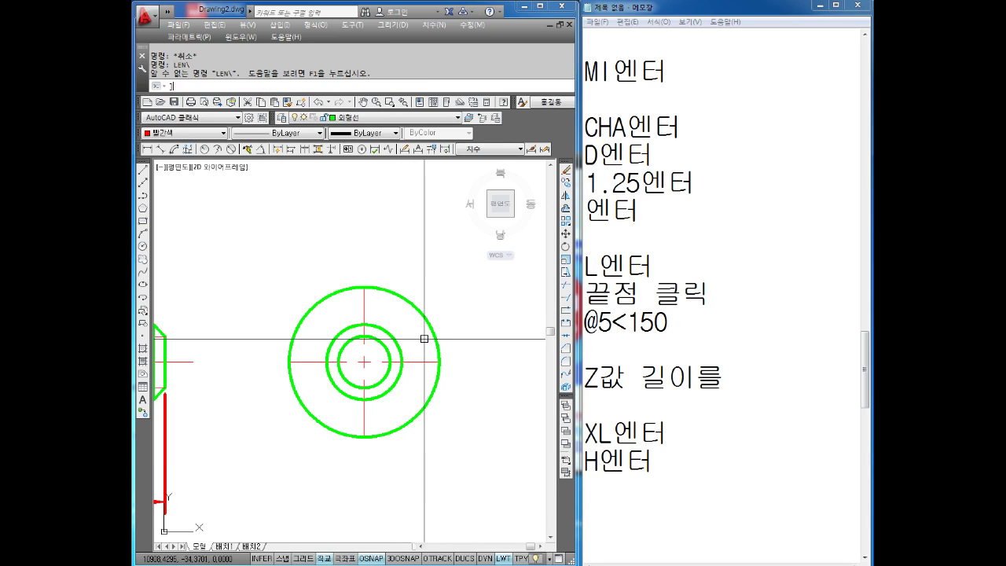
{"action": "key", "text": "Return"}
{"action": "type", "text": "DE"}
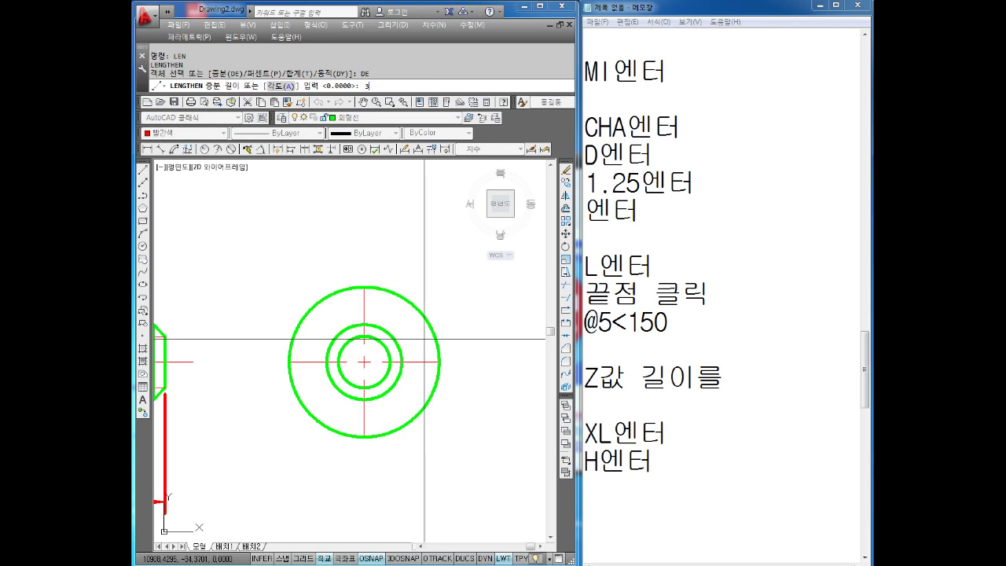
{"action": "key", "text": "Return"}
{"action": "type", "text": "3"}
{"action": "key", "text": "Return"}
{"action": "left_click", "coordinate": [362, 312]}
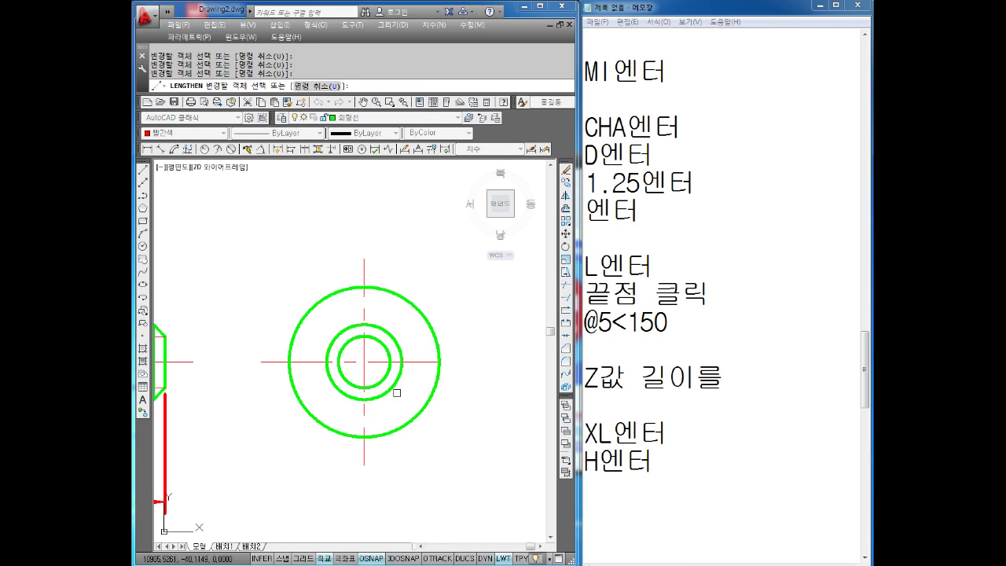
{"action": "key", "text": "Escape"}
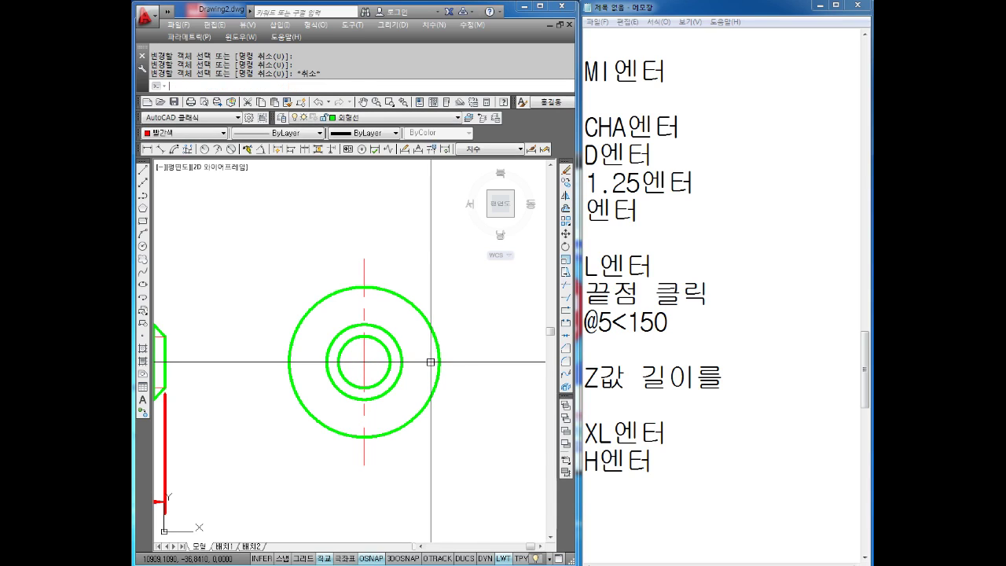
{"action": "key", "text": "Escape"}
{"action": "key", "text": "Escape"}
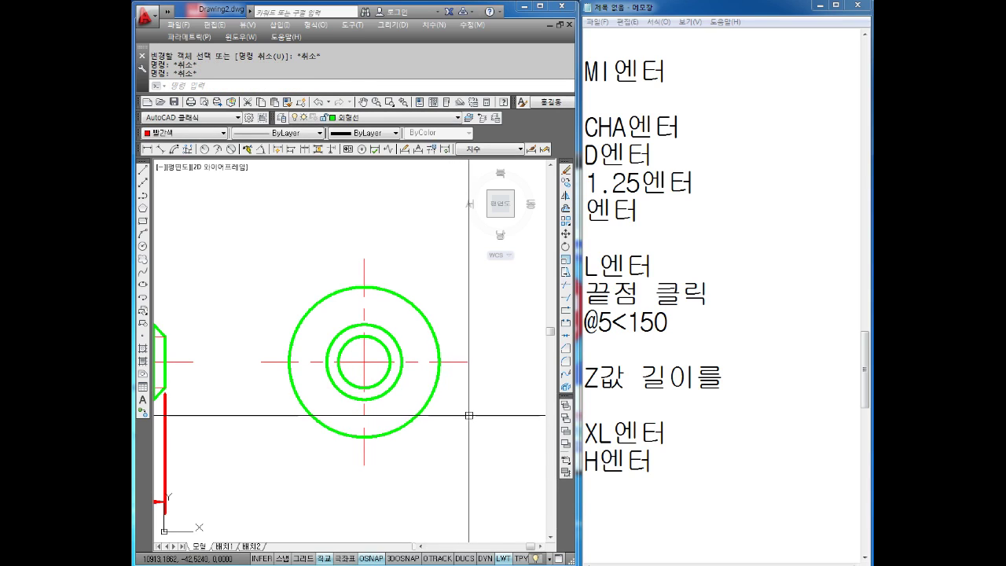
{"action": "scroll", "coordinate": [375, 366], "scroll_direction": "up", "scroll_amount": 2}
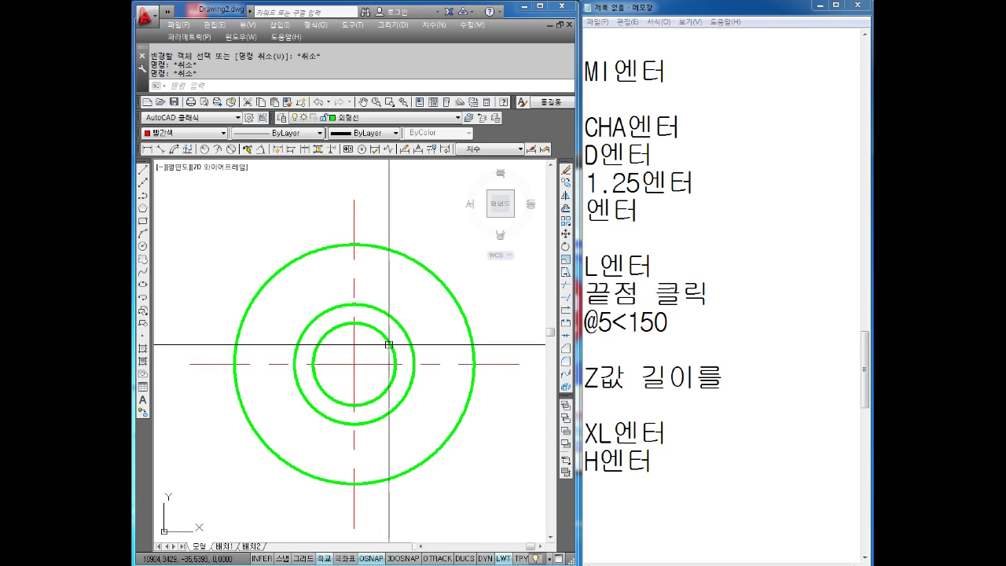
{"action": "middle_click_drag", "start_coordinate": [393, 346], "coordinate": [420, 346]}
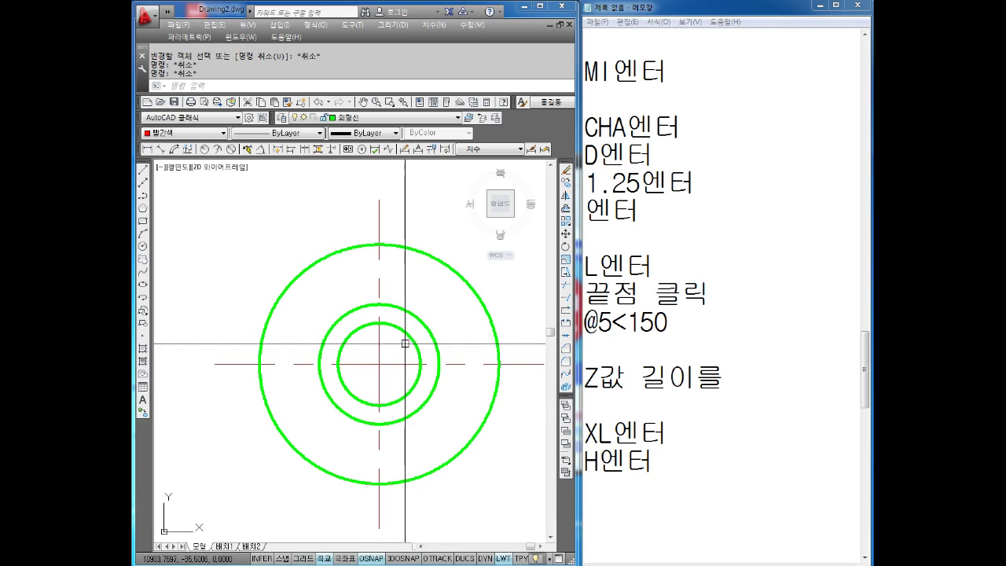
{"action": "left_click", "coordinate": [405, 334]}
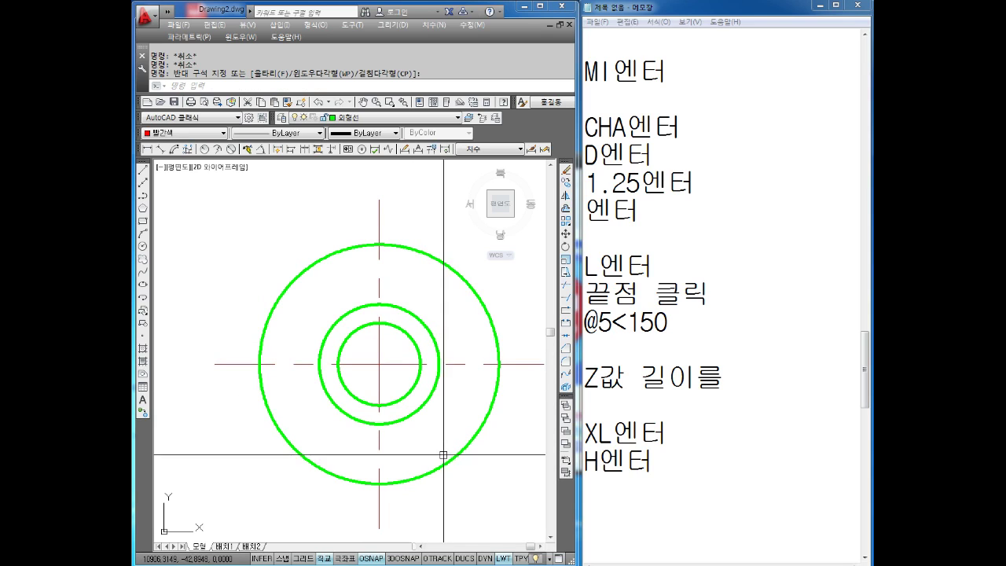
{"action": "scroll", "coordinate": [398, 451], "scroll_direction": "up", "scroll_amount": 2}
{"action": "scroll", "coordinate": [348, 360], "scroll_direction": "down", "scroll_amount": 1}
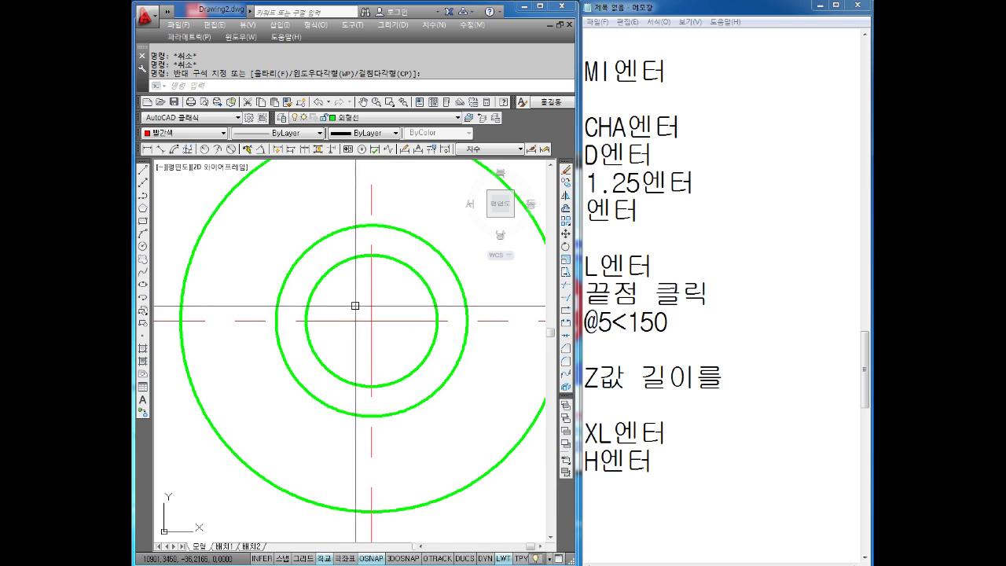
{"action": "scroll", "coordinate": [393, 375], "scroll_direction": "down", "scroll_amount": 1}
{"action": "scroll", "coordinate": [358, 343], "scroll_direction": "up", "scroll_amount": 2}
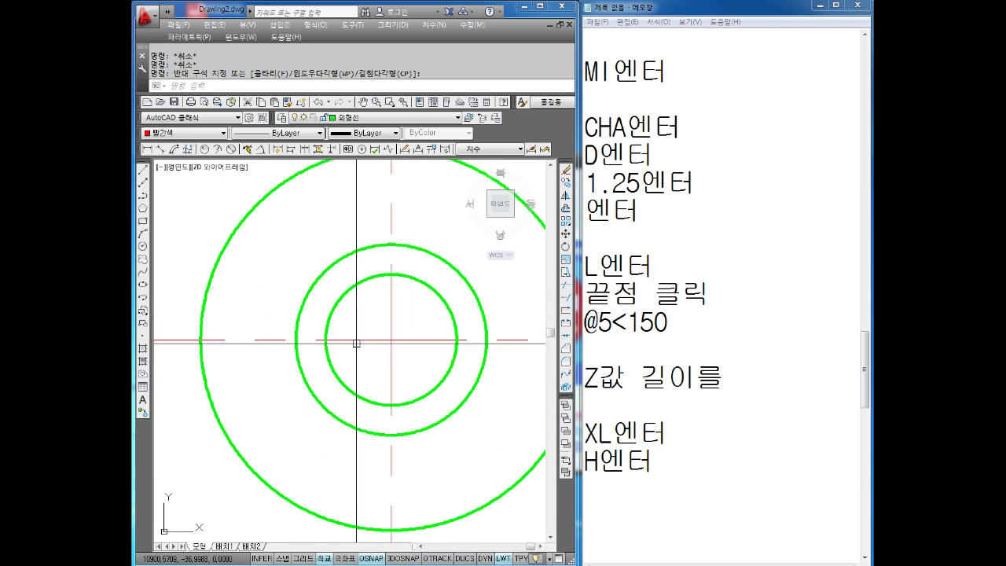
{"action": "scroll", "coordinate": [389, 368], "scroll_direction": "down", "scroll_amount": 2}
{"action": "scroll", "coordinate": [342, 332], "scroll_direction": "up", "scroll_amount": 2}
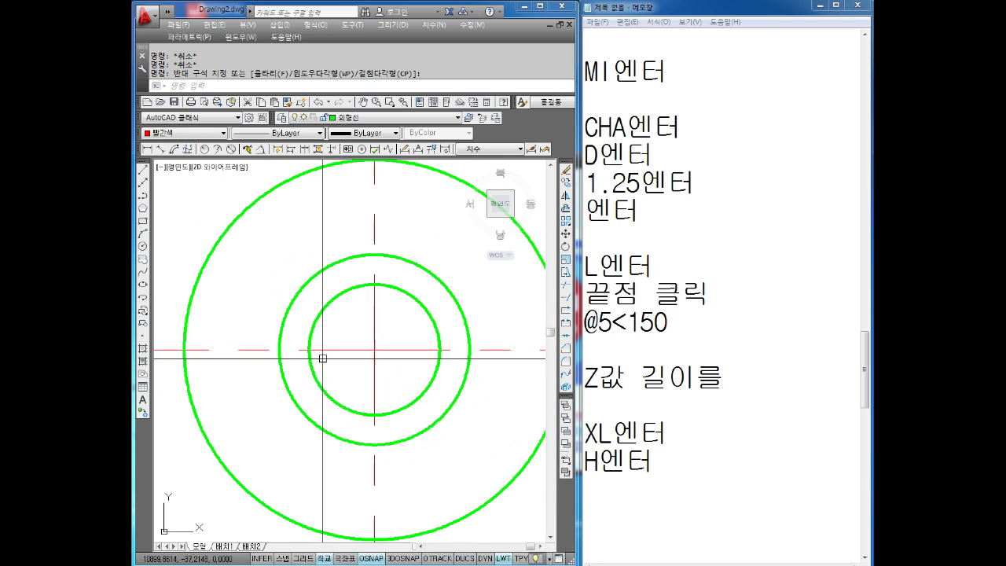
{"action": "scroll", "coordinate": [407, 398], "scroll_direction": "up", "scroll_amount": 1}
{"action": "scroll", "coordinate": [390, 385], "scroll_direction": "down", "scroll_amount": 1}
Give the thread arc Default lineweight and Red colour
{"action": "key", "text": "Escape"}
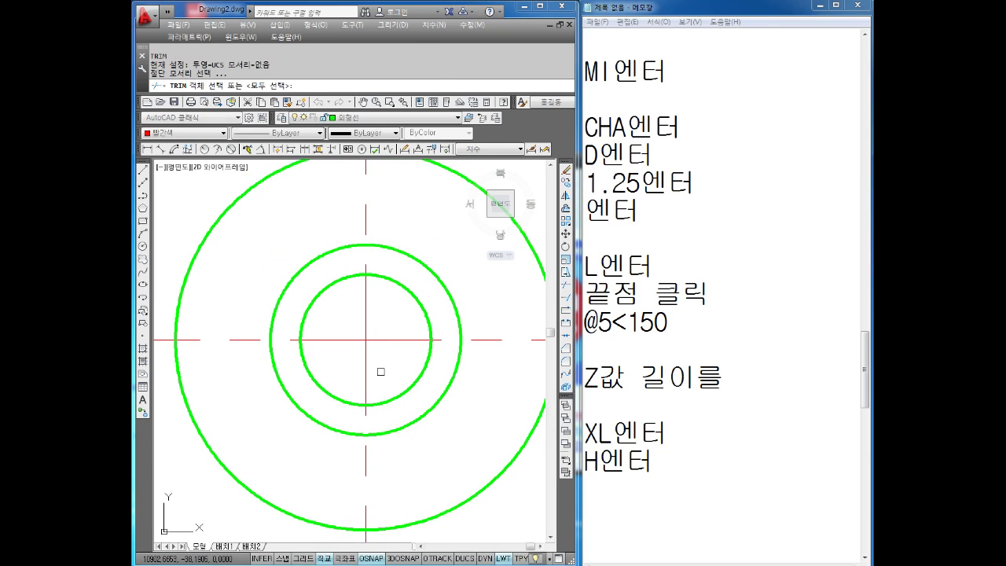
{"action": "key", "text": "Return"}
{"action": "key", "text": "Escape"}
{"action": "scroll", "coordinate": [354, 376], "scroll_direction": "up", "scroll_amount": 1}
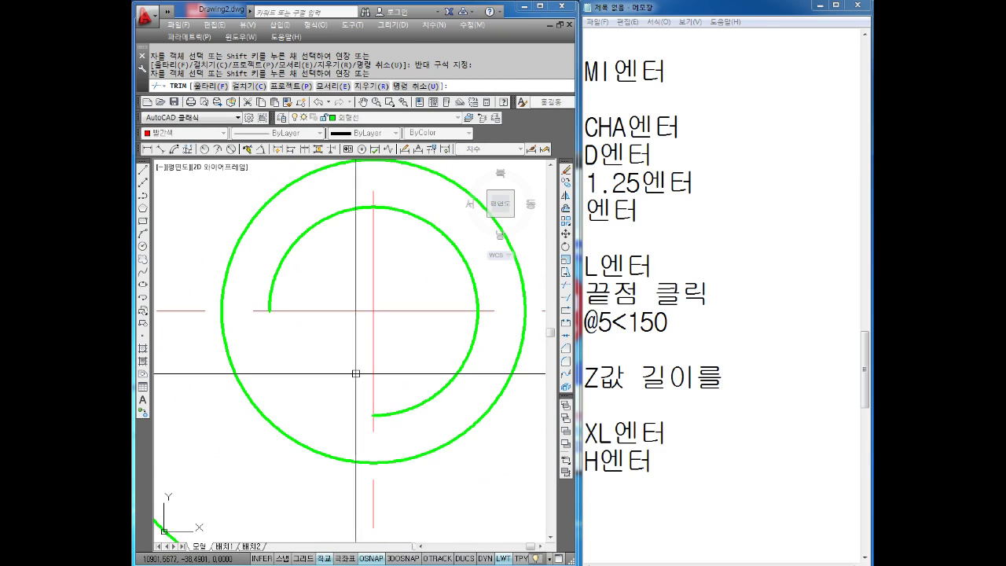
{"action": "scroll", "coordinate": [338, 345], "scroll_direction": "down", "scroll_amount": 1}
{"action": "left_click", "coordinate": [384, 285]}
{"action": "left_click", "coordinate": [370, 285]}
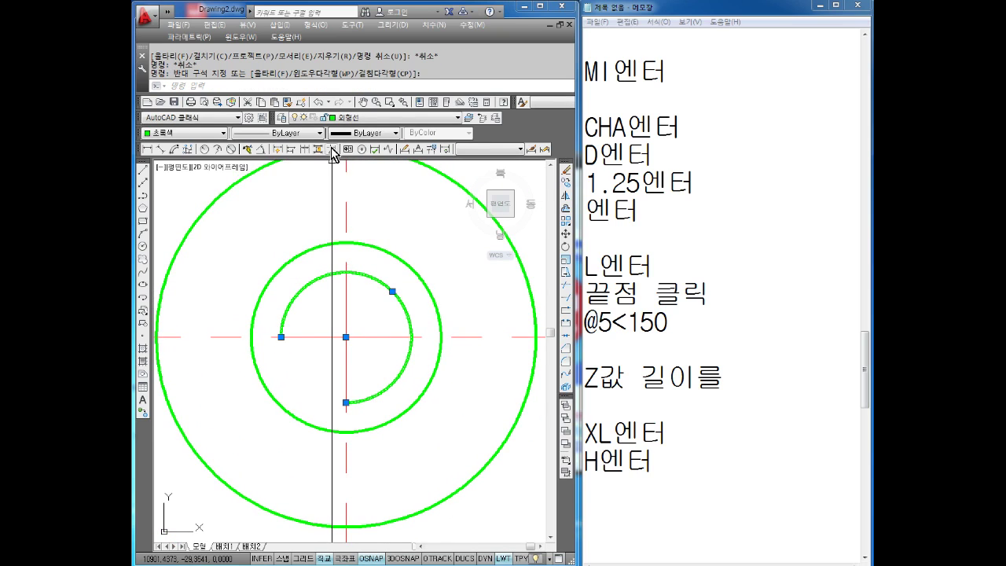
{"action": "left_click", "coordinate": [364, 133]}
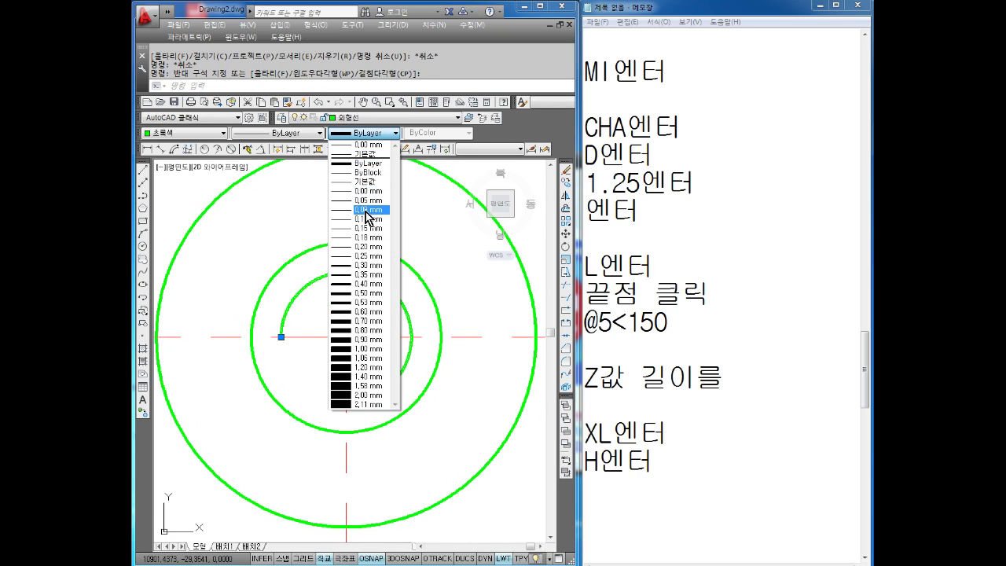
{"action": "left_click", "coordinate": [365, 182]}
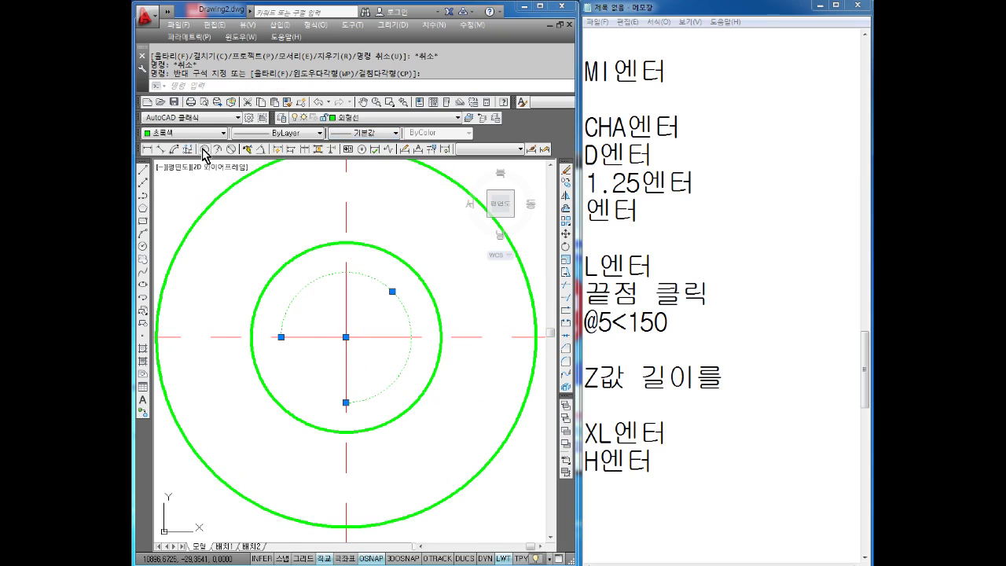
{"action": "left_click", "coordinate": [182, 134]}
{"action": "left_click", "coordinate": [172, 164]}
{"action": "key", "text": "Escape"}
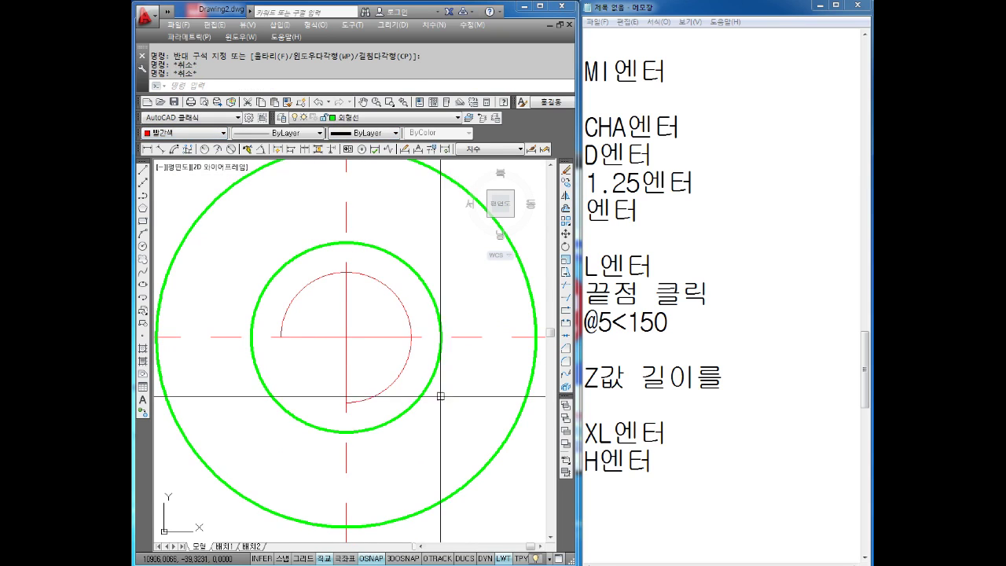
{"action": "scroll", "coordinate": [391, 370], "scroll_direction": "down", "scroll_amount": 2}
{"action": "scroll", "coordinate": [403, 376], "scroll_direction": "up", "scroll_amount": 1}
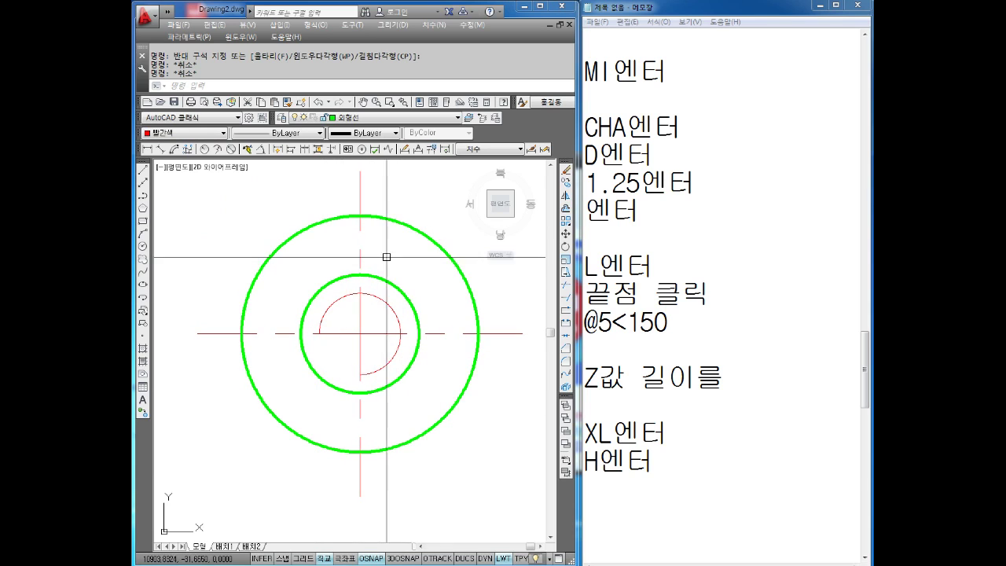
{"action": "scroll", "coordinate": [360, 355], "scroll_direction": "up", "scroll_amount": 2}
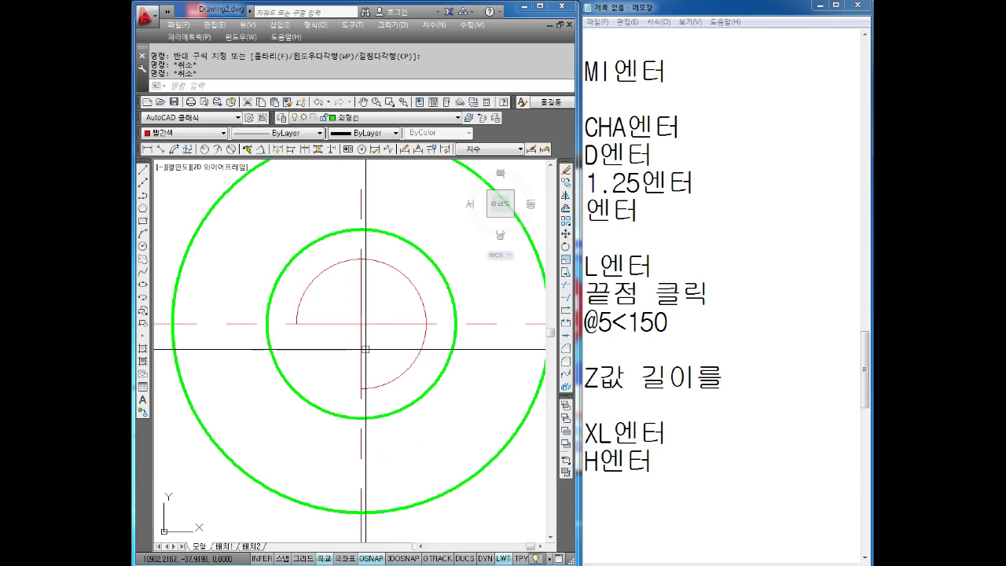
{"action": "scroll", "coordinate": [375, 356], "scroll_direction": "down", "scroll_amount": 2}
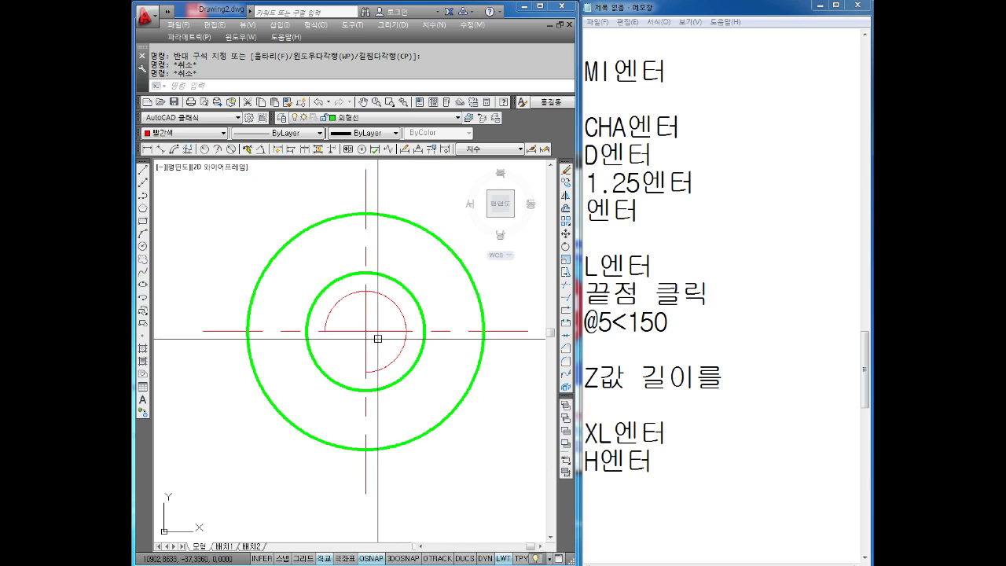
Undo four steps with U to restore the full green thread circle, recentring the view
{"action": "key", "text": "Escape"}
{"action": "type", "text": "u"}
{"action": "key", "text": "Return"}
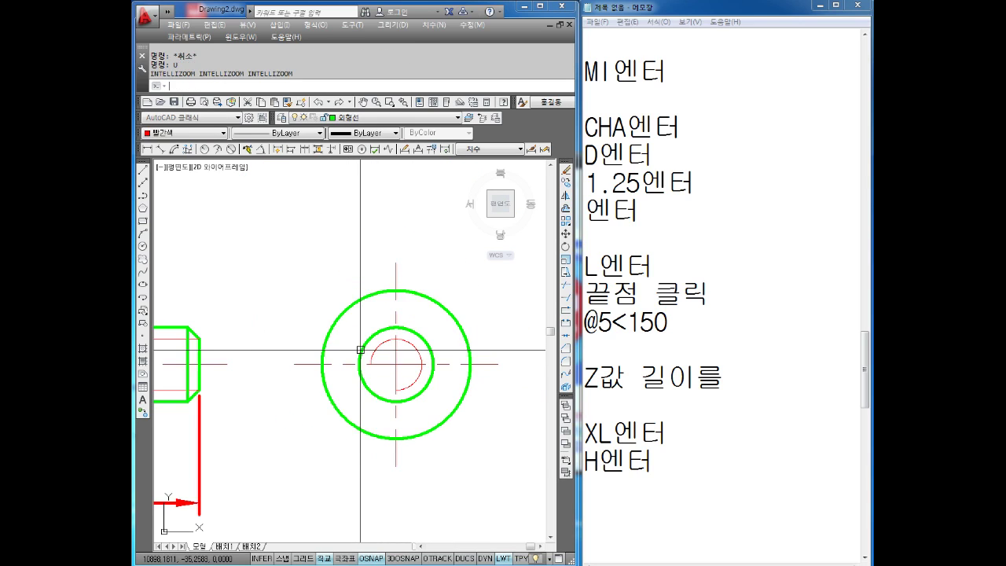
{"action": "type", "text": "u"}
{"action": "key", "text": "Return"}
{"action": "type", "text": "u"}
{"action": "key", "text": "Return"}
{"action": "type", "text": "u"}
{"action": "key", "text": "Return"}
{"action": "type", "text": "u"}
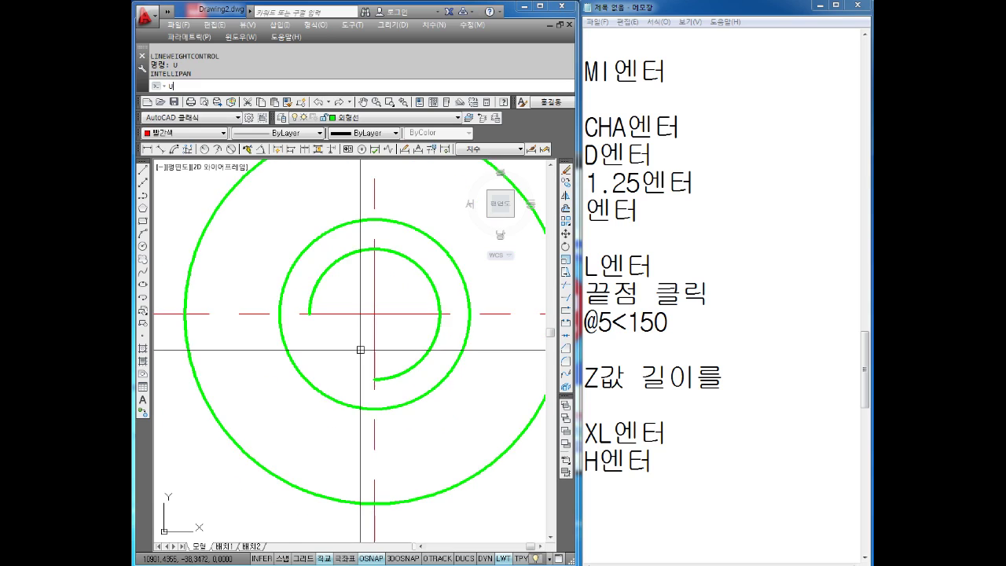
{"action": "key", "text": "Return"}
{"action": "type", "text": "u"}
{"action": "middle_click_drag", "start_coordinate": [360, 349], "coordinate": [320, 326]}
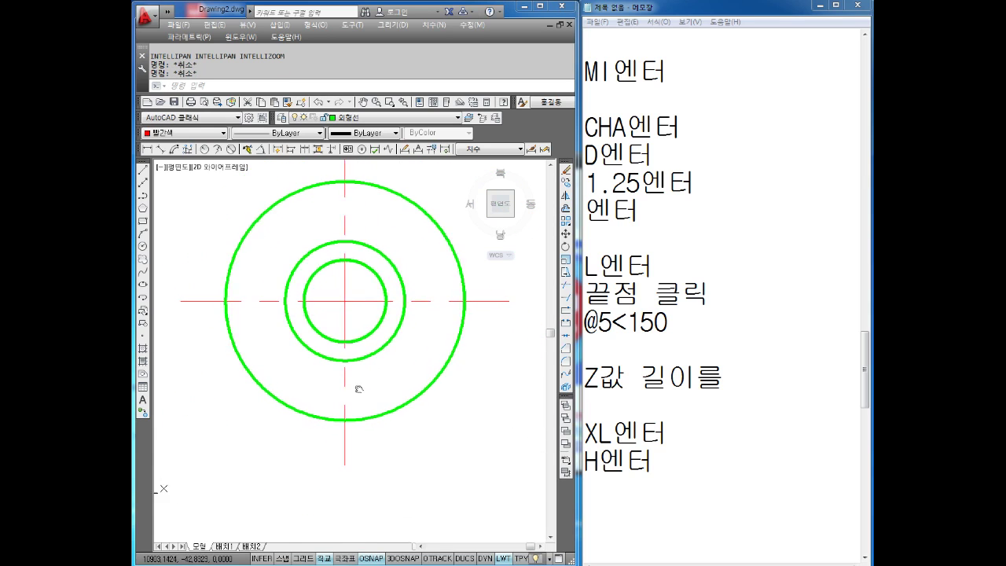
Add blank lines below the BR note in Notepad and return to the drawing
{"action": "key", "text": "Escape"}
{"action": "key", "text": "Escape"}
{"action": "left_click", "coordinate": [641, 489]}
{"action": "type", "text": "BR엔터"}
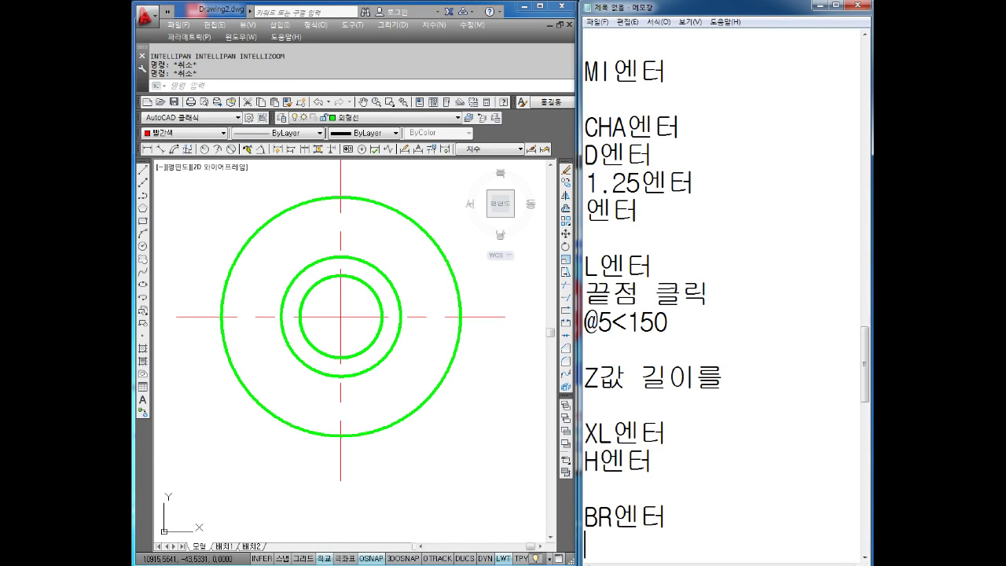
{"action": "key", "text": "Return"}
{"action": "key", "text": "Return"}
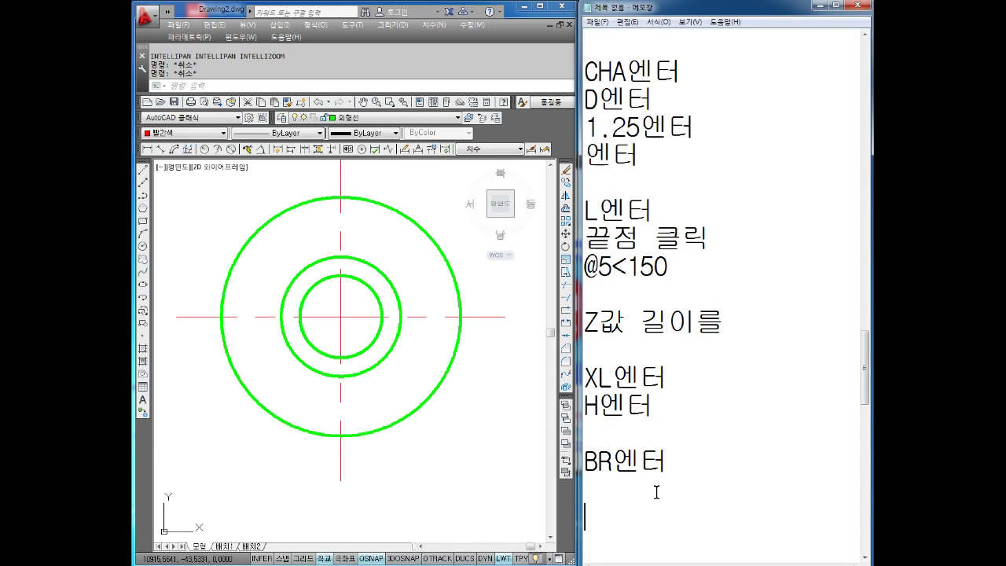
{"action": "left_click", "coordinate": [448, 492]}
{"action": "key", "text": "Escape"}
Start BREAK on the thread circle and choose the F (first point) option
{"action": "type", "text": "b"}
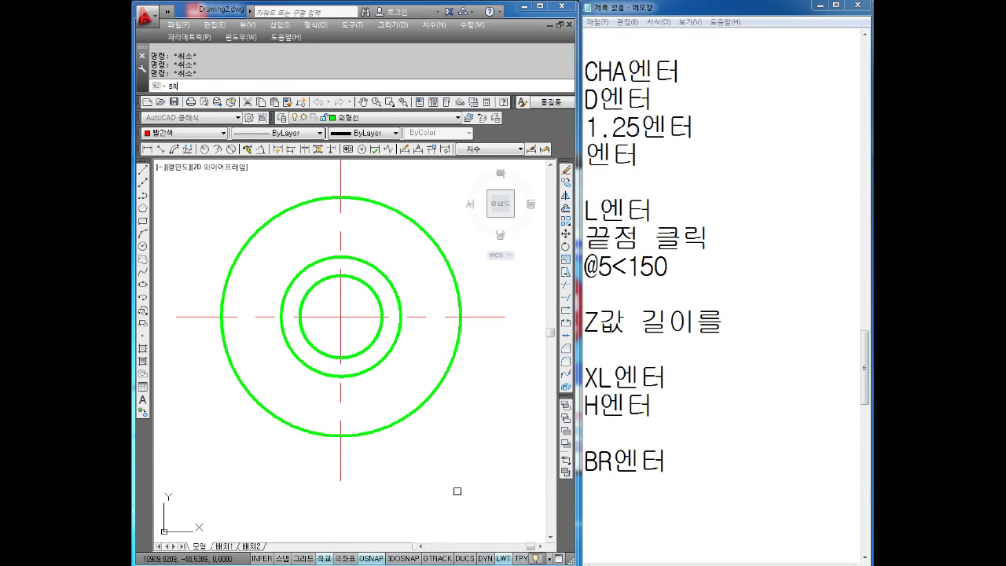
{"action": "key", "text": "Return"}
{"action": "scroll", "coordinate": [344, 340], "scroll_direction": "up", "scroll_amount": 4}
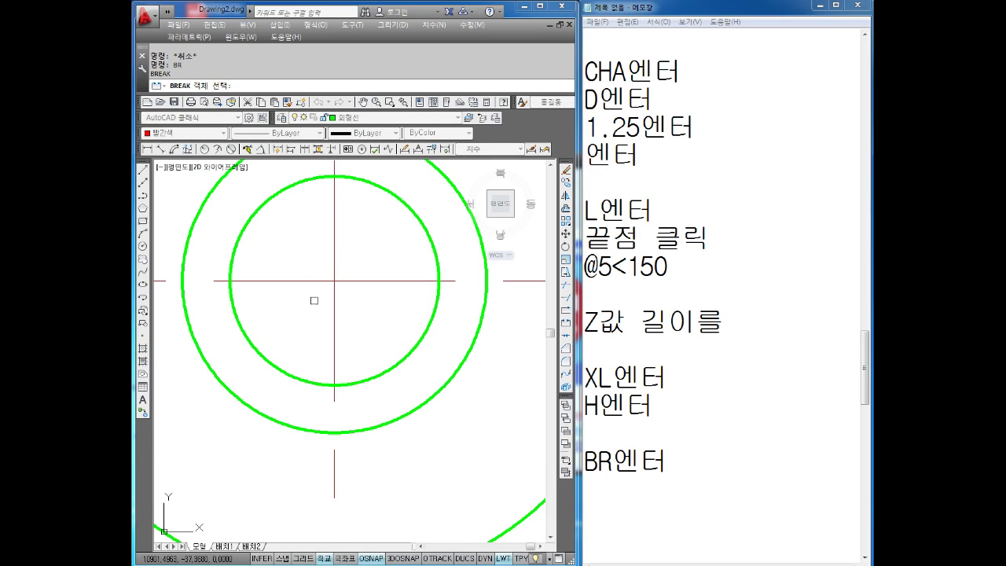
{"action": "left_click", "coordinate": [270, 225]}
{"action": "left_click", "coordinate": [613, 501]}
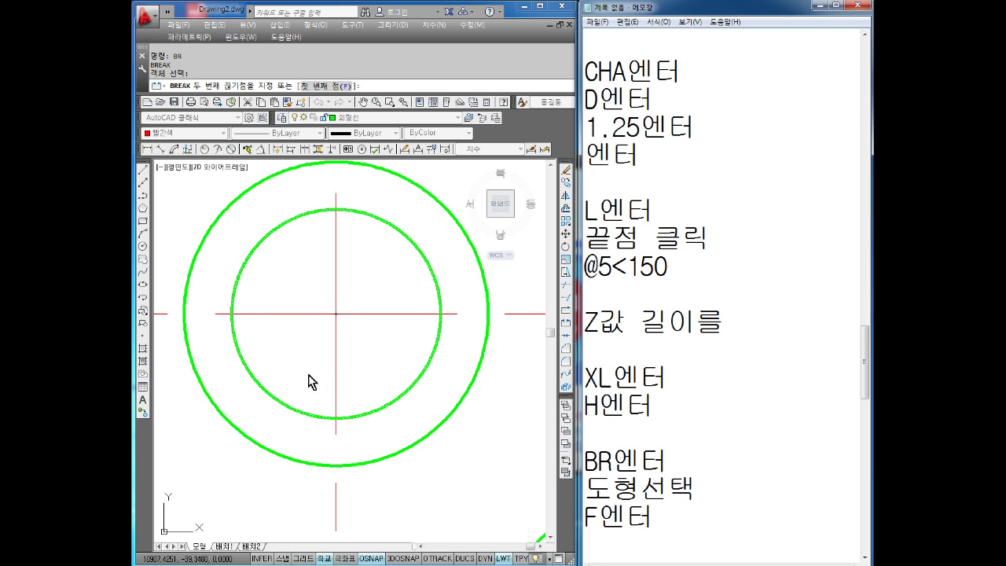
{"action": "left_click", "coordinate": [384, 88]}
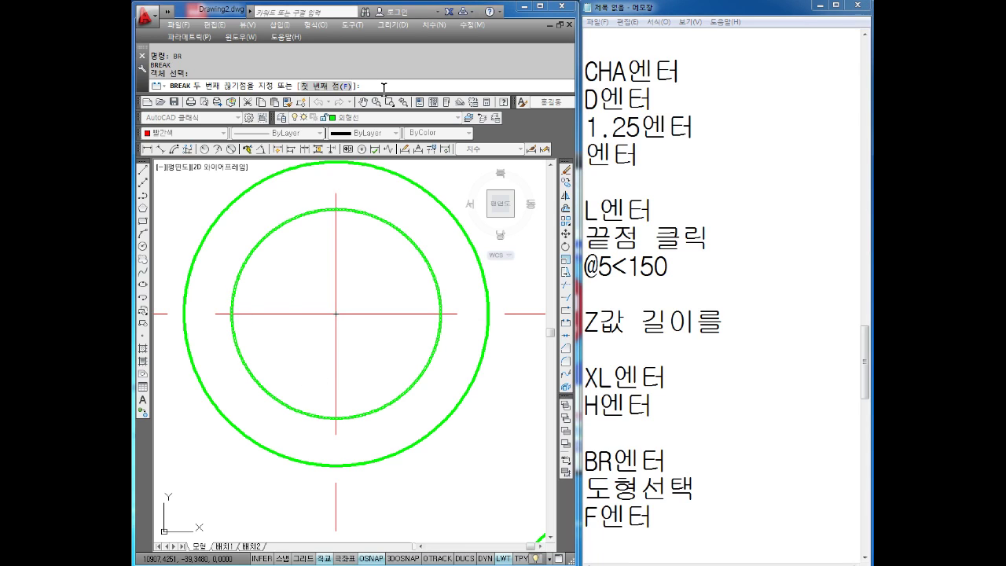
{"action": "type", "text": "F"}
{"action": "key", "text": "Return"}
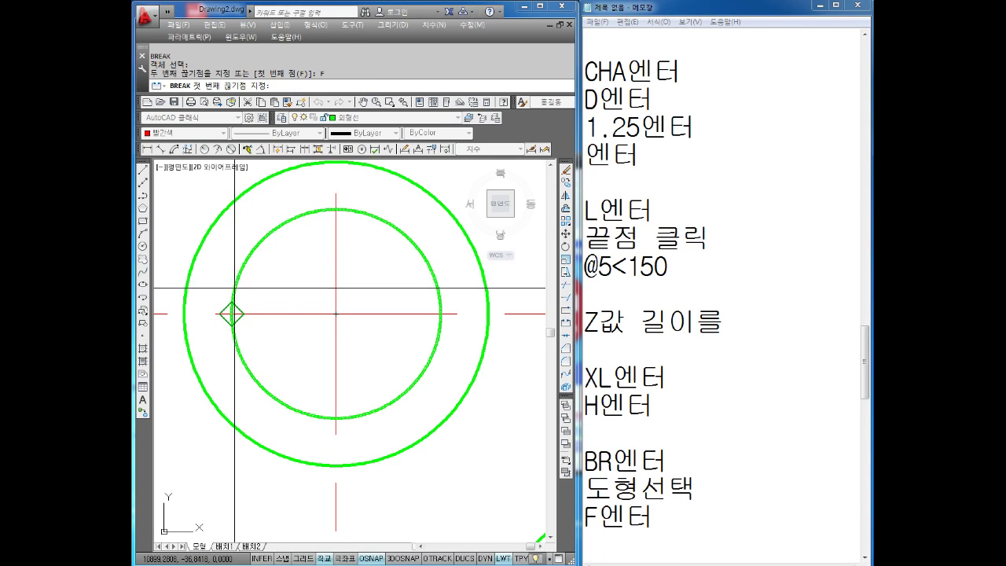
Break the circle between two Nearest-snapped points on its left side and bottom
{"action": "right_click", "coordinate": [312, 288], "text": "shift"}
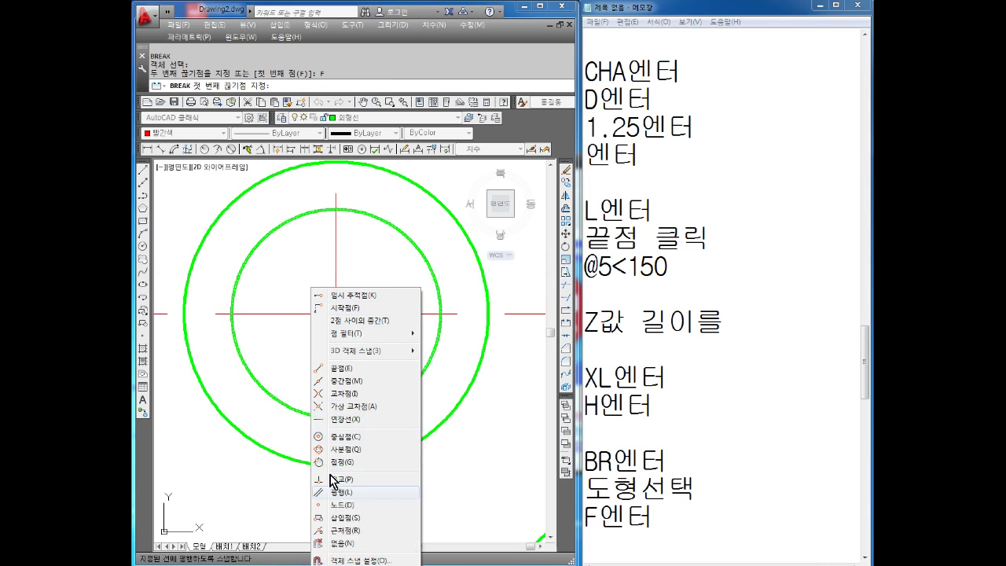
{"action": "left_click", "coordinate": [354, 531]}
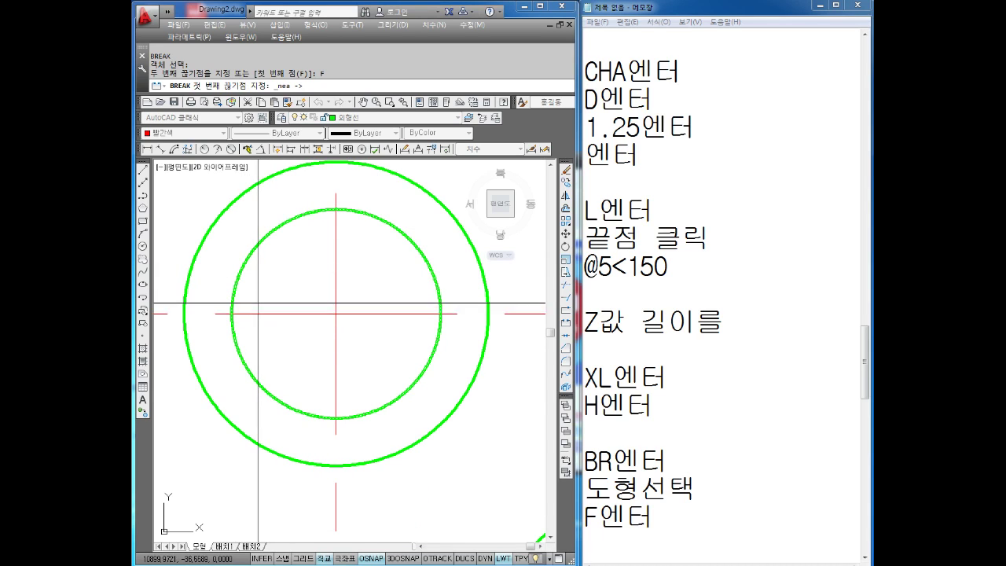
{"action": "left_click", "coordinate": [234, 293]}
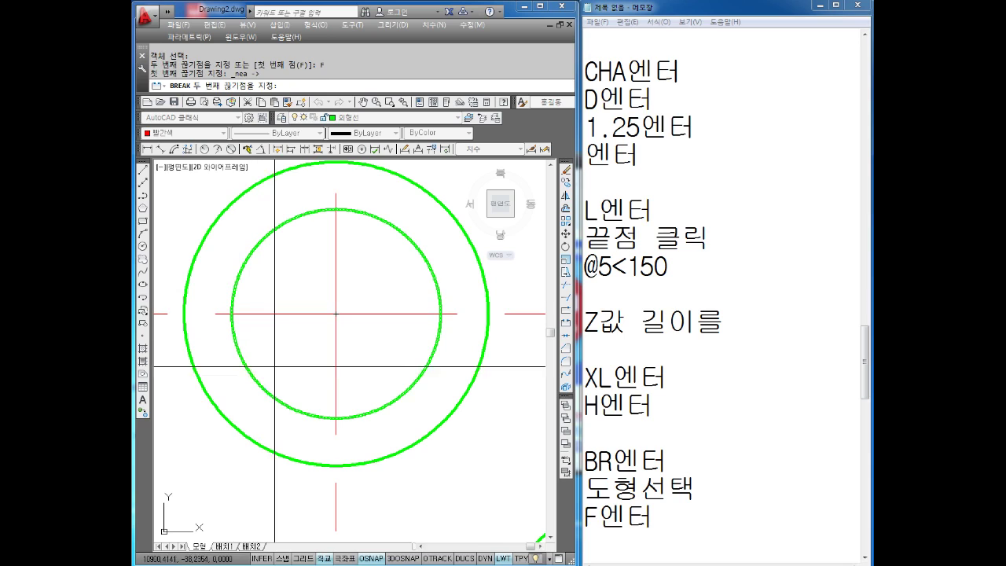
{"action": "right_click", "coordinate": [287, 366], "text": "shift"}
{"action": "left_click", "coordinate": [321, 330]}
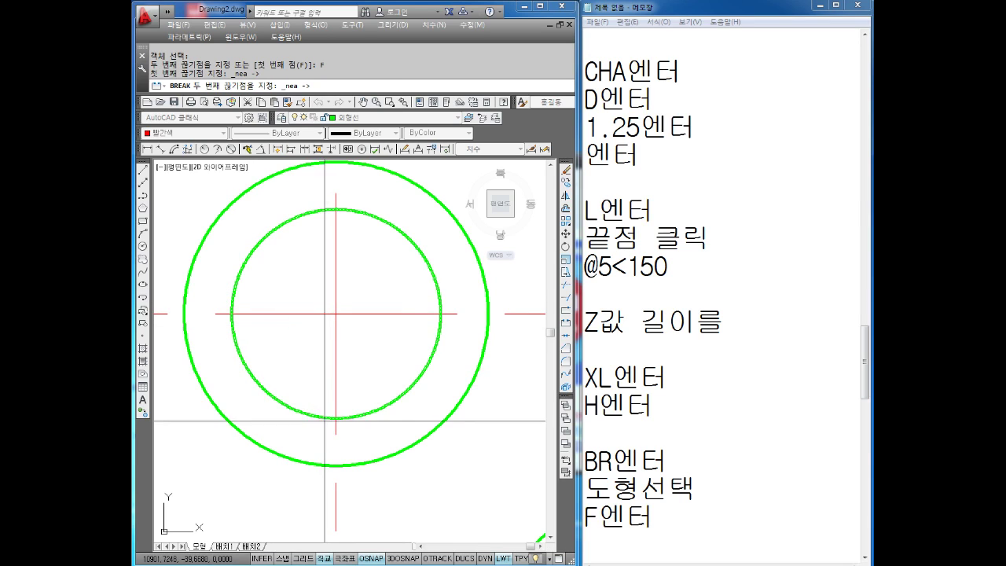
{"action": "left_click", "coordinate": [318, 416]}
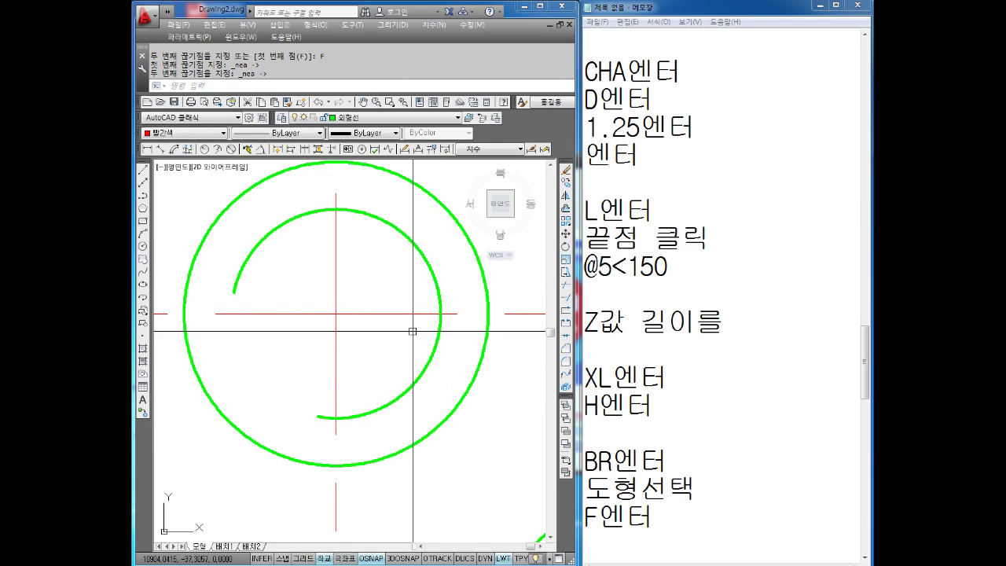
Make the broken thread arc Red on the 외형선 layer with default thin lineweight
{"action": "middle_click_drag", "start_coordinate": [425, 348], "coordinate": [406, 356]}
{"action": "key", "text": "Escape"}
{"action": "key", "text": "Escape"}
{"action": "left_click", "coordinate": [408, 274]}
{"action": "left_click", "coordinate": [382, 242]}
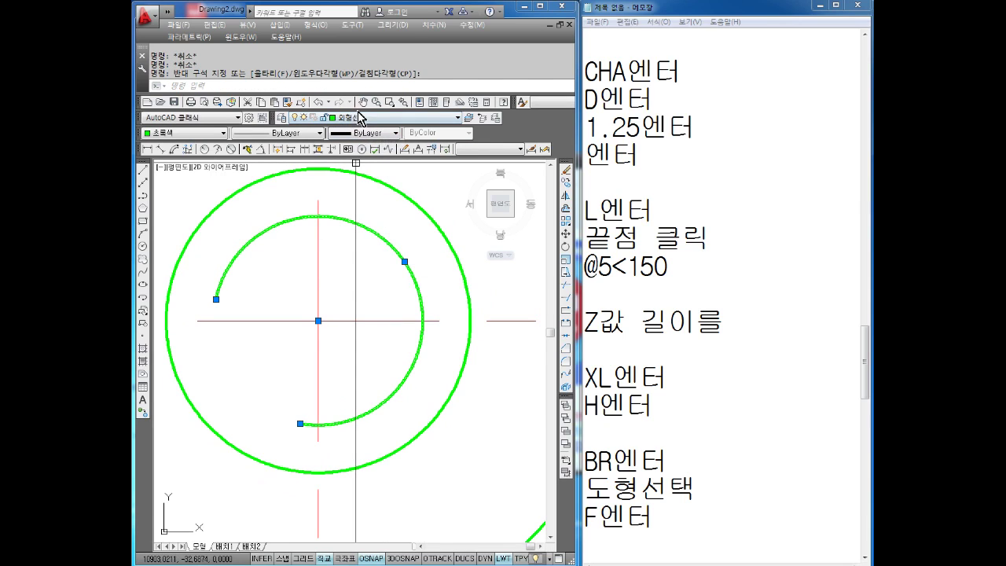
{"action": "left_click", "coordinate": [189, 133]}
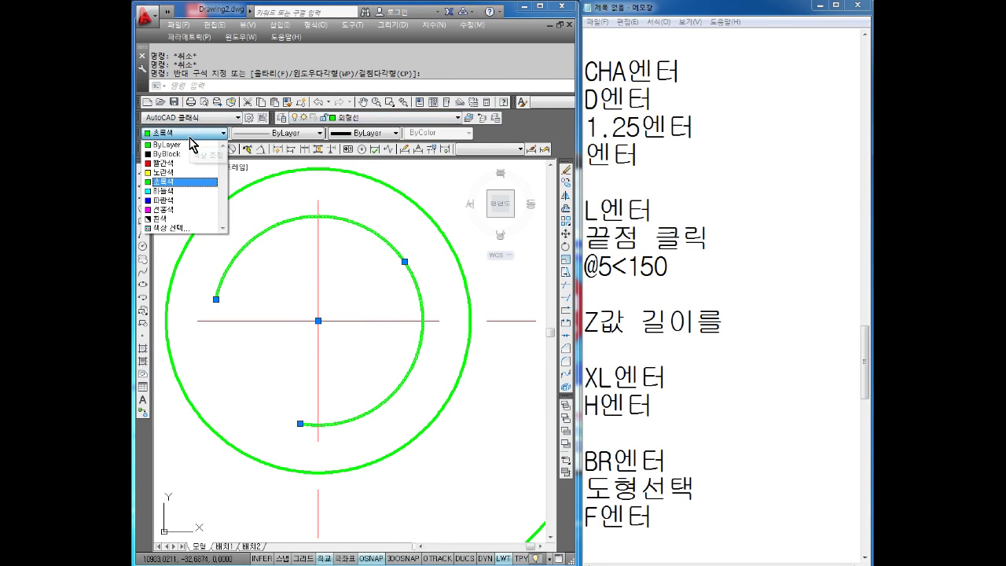
{"action": "left_click", "coordinate": [176, 163]}
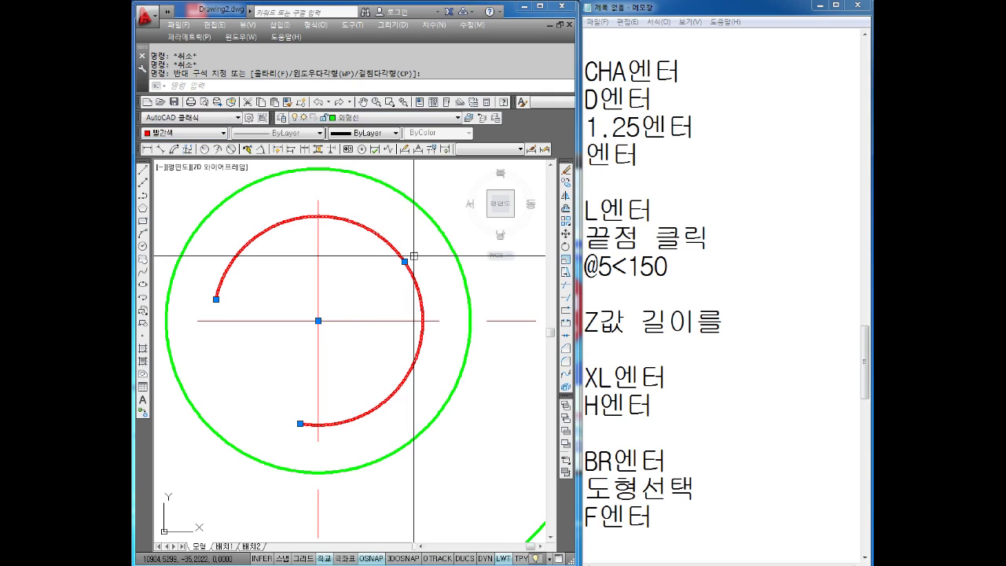
{"action": "left_click", "coordinate": [353, 116]}
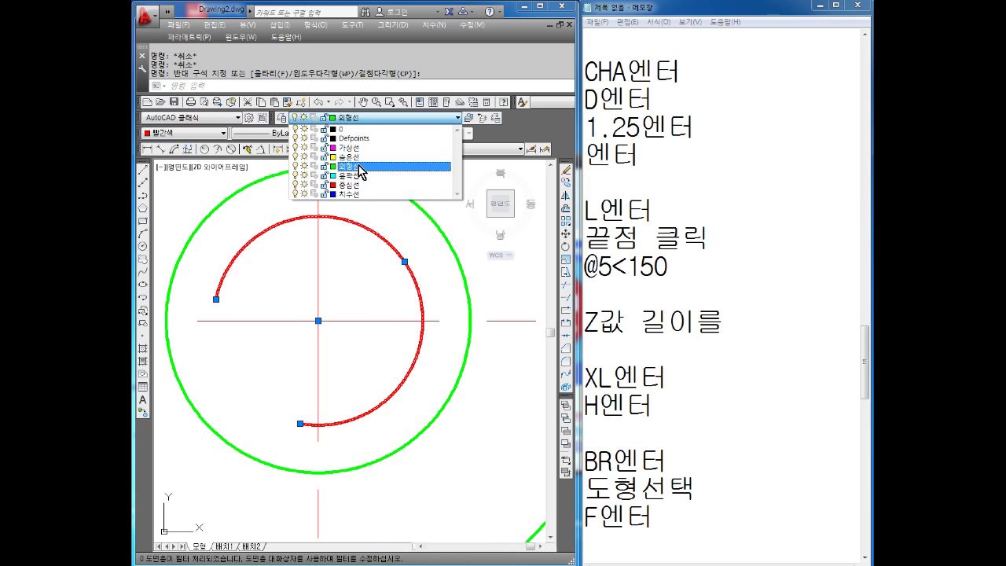
{"action": "left_click", "coordinate": [359, 166]}
{"action": "left_click", "coordinate": [353, 134]}
{"action": "key", "text": "Escape"}
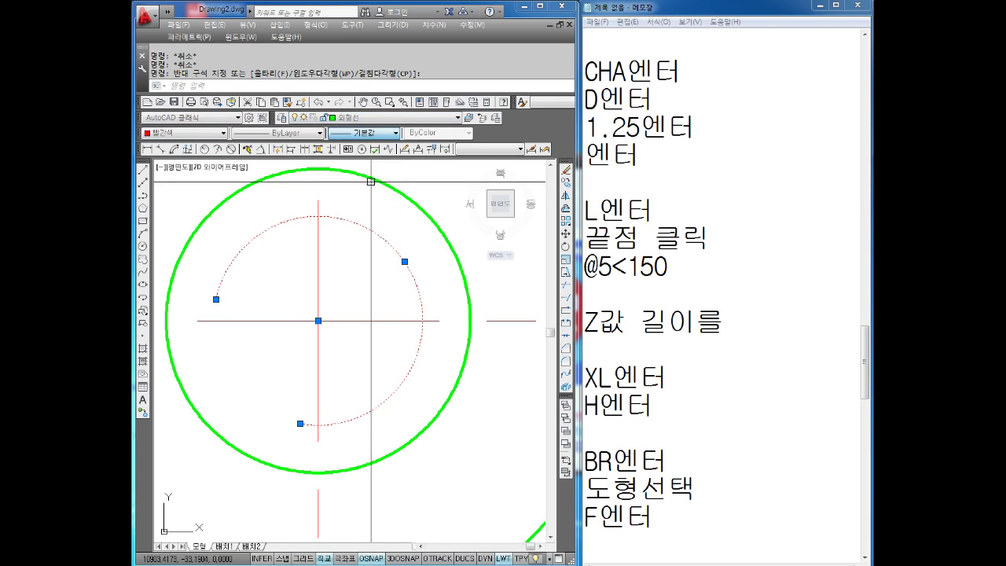
{"action": "key", "text": "Escape"}
{"action": "scroll", "coordinate": [371, 332], "scroll_direction": "down", "scroll_amount": 3}
Add a QLEADER callout on the bolt's thread labelled M8xP1.25, with Ortho off
{"action": "scroll", "coordinate": [371, 332], "scroll_direction": "down", "scroll_amount": 3}
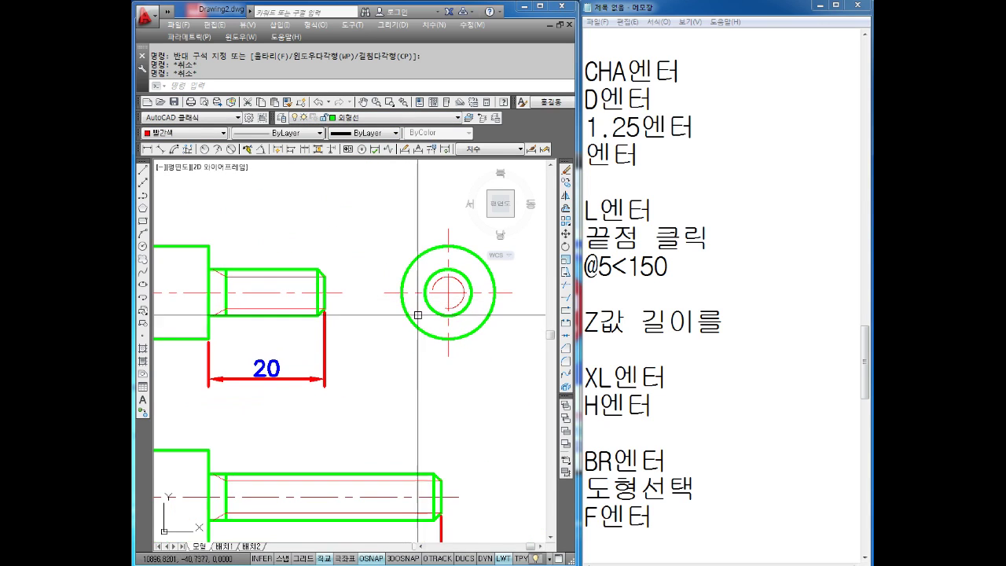
{"action": "middle_click_drag", "start_coordinate": [370, 331], "coordinate": [331, 332]}
{"action": "scroll", "coordinate": [331, 331], "scroll_direction": "up", "scroll_amount": 4}
{"action": "scroll", "coordinate": [313, 327], "scroll_direction": "down", "scroll_amount": 2}
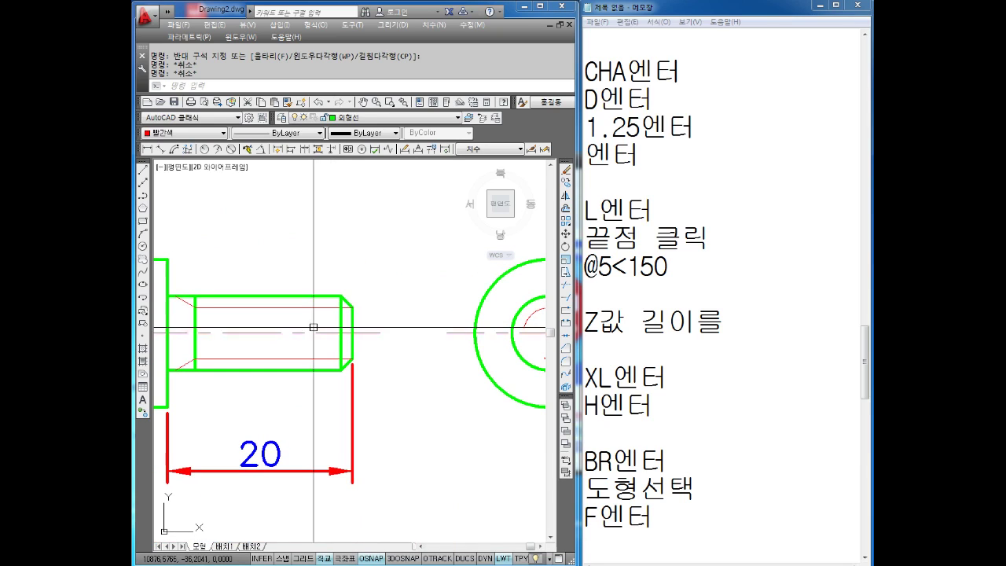
{"action": "left_click", "coordinate": [257, 152]}
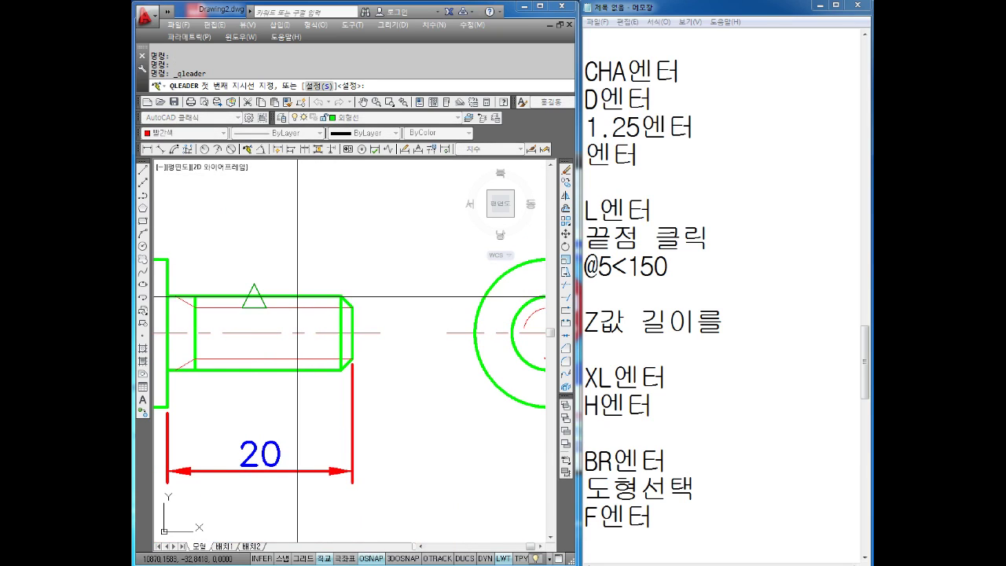
{"action": "left_click", "coordinate": [320, 227]}
{"action": "key", "text": "F8"}
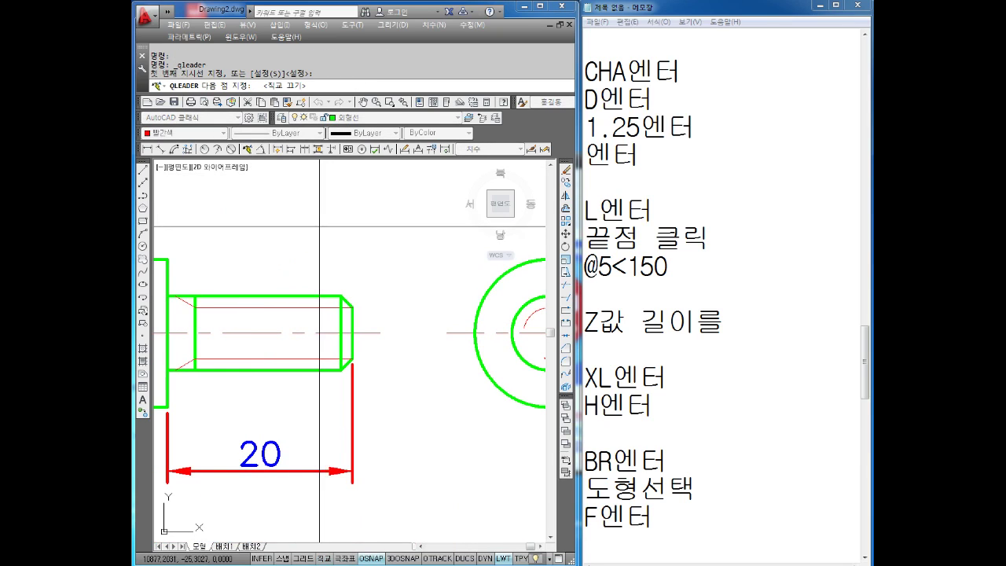
{"action": "left_click", "coordinate": [319, 227]}
{"action": "key", "text": "Return"}
{"action": "key", "text": "Return"}
{"action": "key", "text": "Return"}
{"action": "type", "text": "M8xP1.25"}
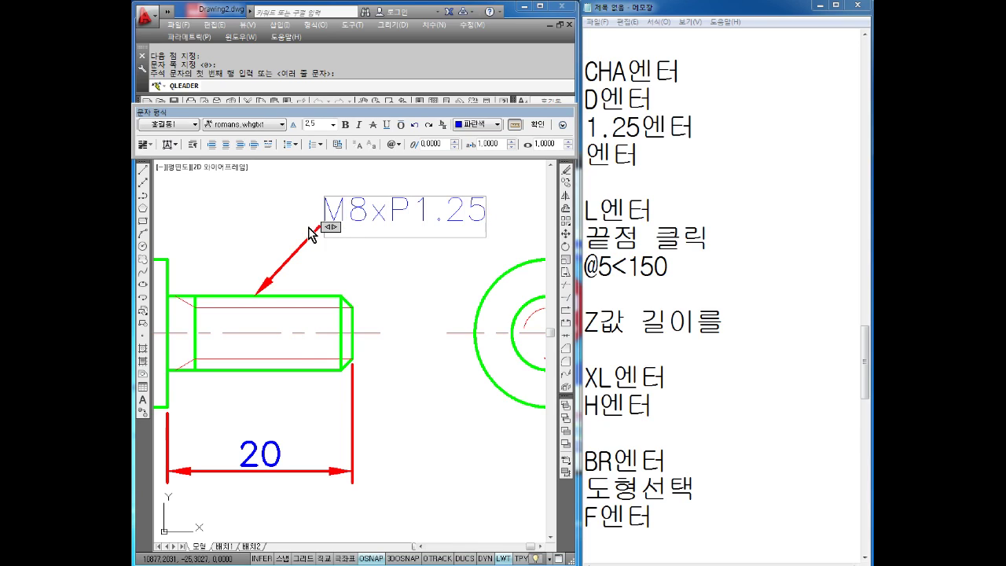
{"action": "key", "text": "Escape"}
{"action": "key", "text": "Escape"}
{"action": "scroll", "coordinate": [354, 315], "scroll_direction": "down", "scroll_amount": 2}
{"action": "scroll", "coordinate": [358, 344], "scroll_direction": "down", "scroll_amount": 2}
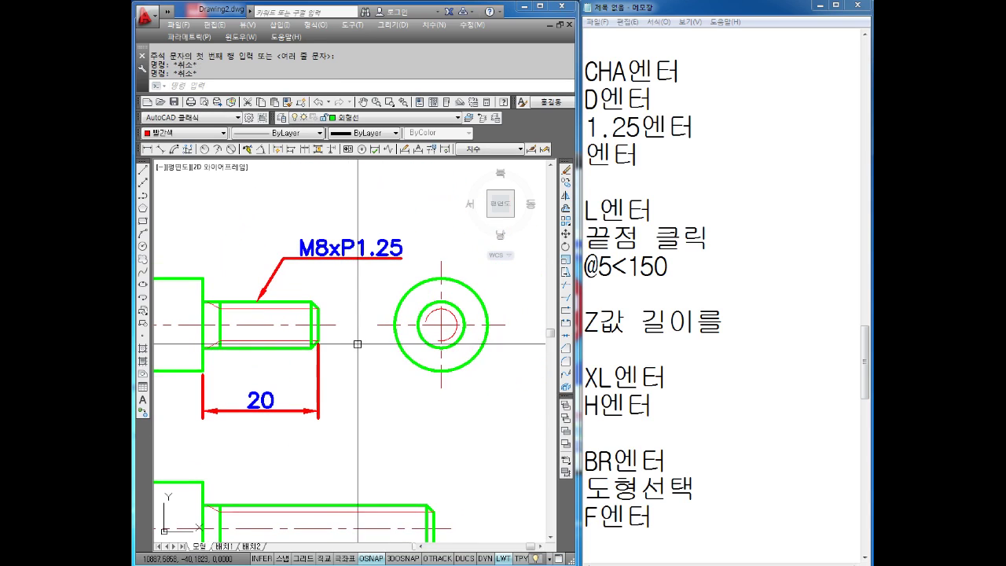
{"action": "scroll", "coordinate": [358, 344], "scroll_direction": "down", "scroll_amount": 1}
{"action": "scroll", "coordinate": [426, 362], "scroll_direction": "down", "scroll_amount": 2}
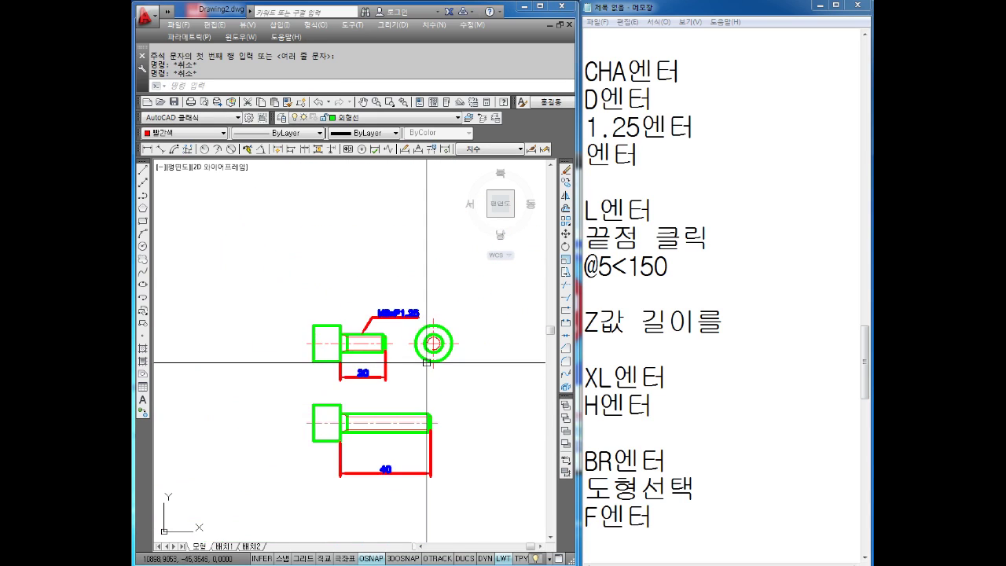
{"action": "scroll", "coordinate": [426, 363], "scroll_direction": "up", "scroll_amount": 5}
{"action": "scroll", "coordinate": [472, 408], "scroll_direction": "down", "scroll_amount": 1}
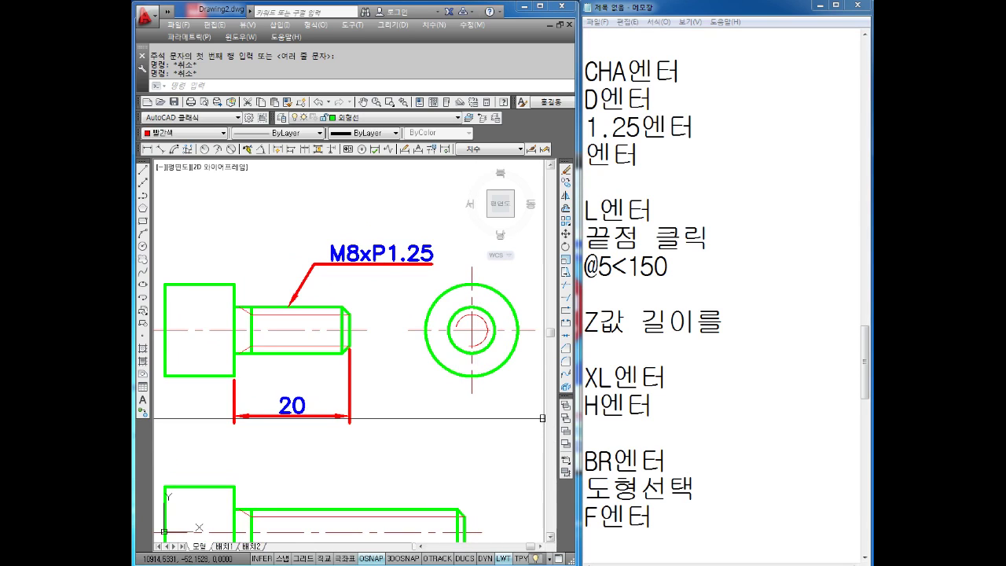
{"action": "scroll", "coordinate": [370, 377], "scroll_direction": "down", "scroll_amount": 4}
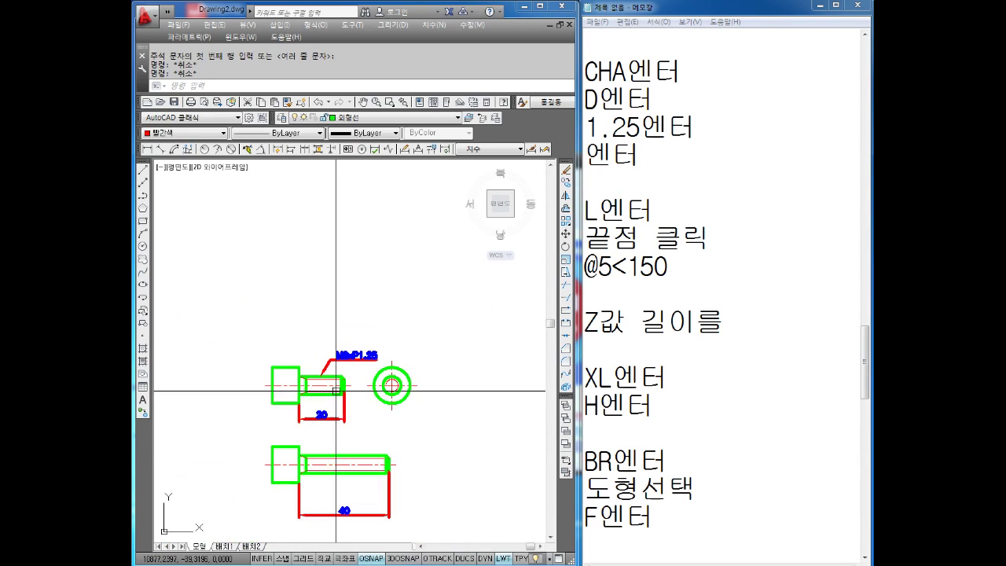
Copy the top M8xP1.25 bolt with its leader and 20 dimension to below the bracket
{"action": "scroll", "coordinate": [369, 370], "scroll_direction": "up", "scroll_amount": 3}
{"action": "key", "text": "Escape"}
{"action": "type", "text": "c"}
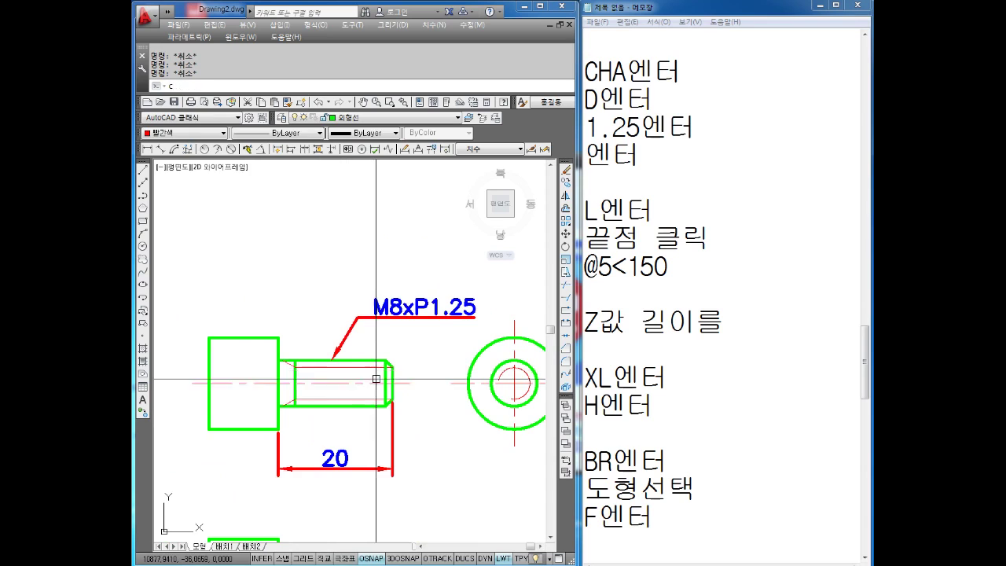
{"action": "scroll", "coordinate": [372, 354], "scroll_direction": "down", "scroll_amount": 1}
{"action": "scroll", "coordinate": [373, 355], "scroll_direction": "down", "scroll_amount": 2}
{"action": "type", "text": "o"}
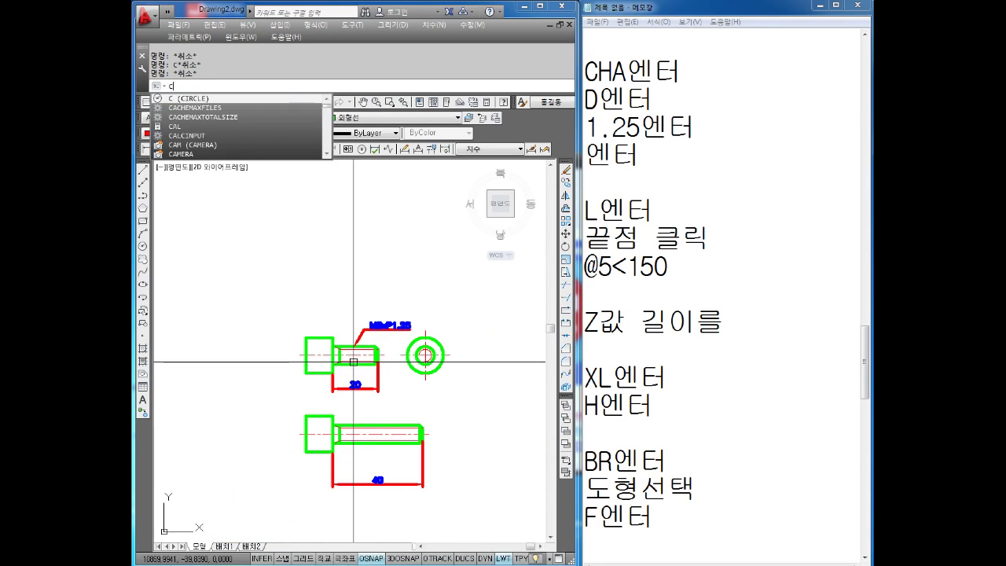
{"action": "key", "text": "Return"}
{"action": "scroll", "coordinate": [405, 369], "scroll_direction": "up", "scroll_amount": 2}
{"action": "left_click", "coordinate": [388, 279]}
{"action": "left_click", "coordinate": [233, 414]}
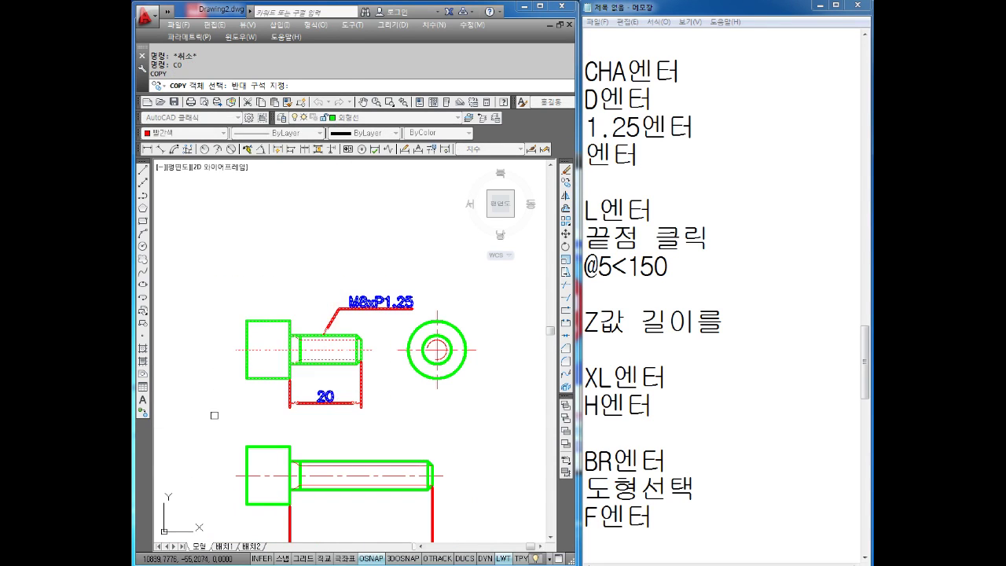
{"action": "key", "text": "Return"}
{"action": "left_click", "coordinate": [287, 363]}
{"action": "scroll", "coordinate": [286, 362], "scroll_direction": "down", "scroll_amount": 3}
{"action": "scroll", "coordinate": [267, 315], "scroll_direction": "up", "scroll_amount": 2}
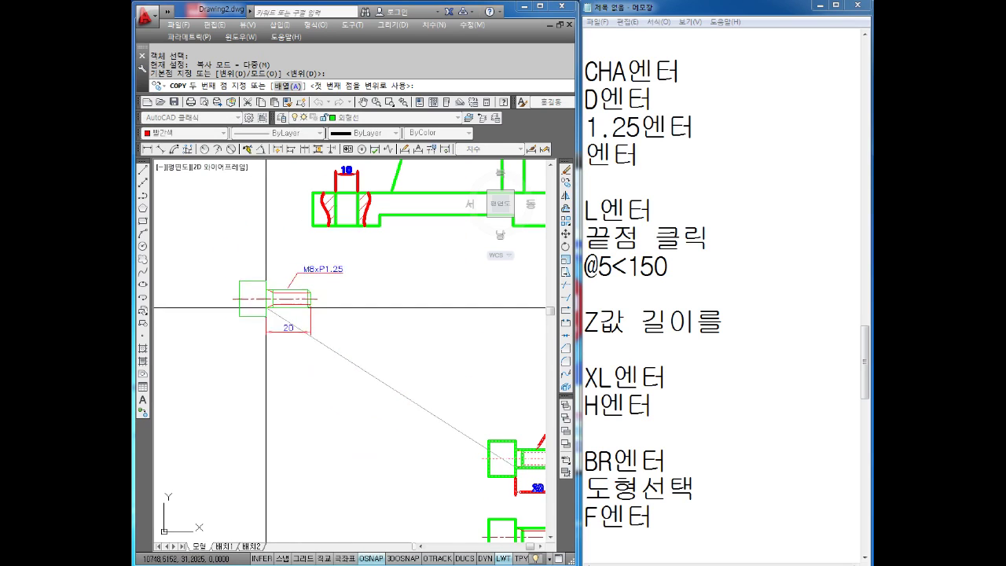
{"action": "left_click", "coordinate": [312, 294]}
Cancel a stray selection near the bracket base and run the explode command
{"action": "scroll", "coordinate": [303, 256], "scroll_direction": "up", "scroll_amount": 2}
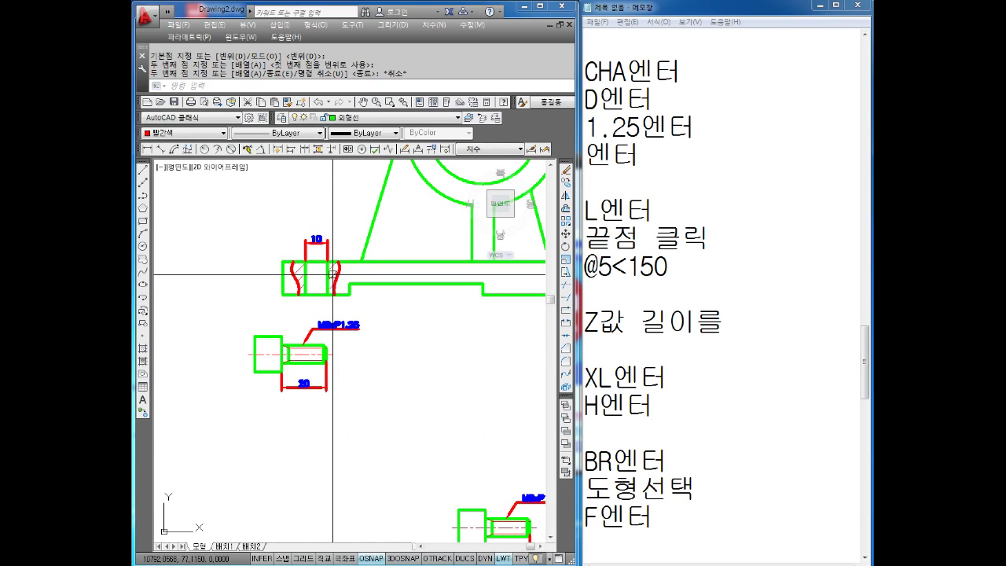
{"action": "scroll", "coordinate": [275, 283], "scroll_direction": "up", "scroll_amount": 2}
{"action": "left_click", "coordinate": [258, 301]}
{"action": "key", "text": "Escape"}
{"action": "key", "text": "Escape"}
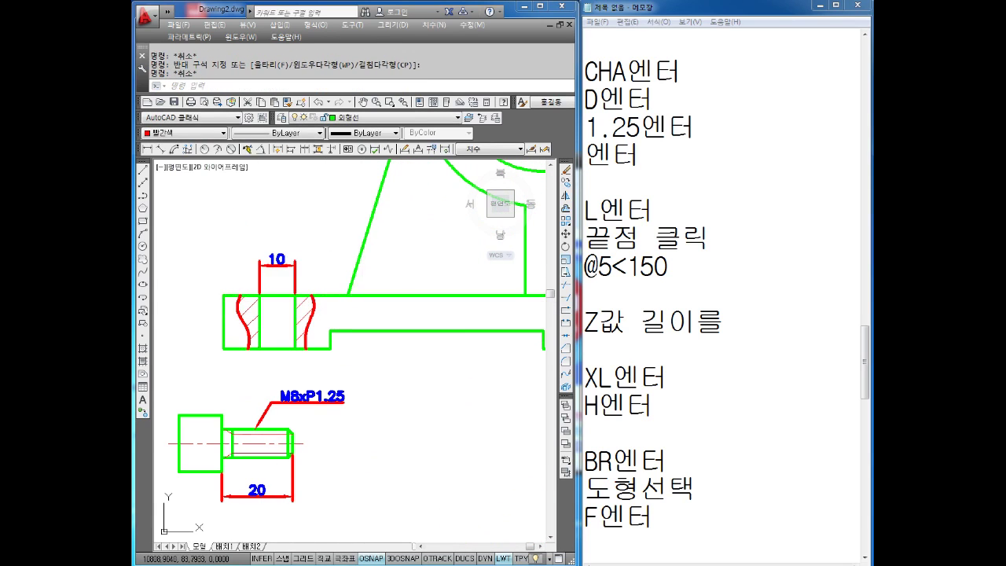
{"action": "scroll", "coordinate": [283, 314], "scroll_direction": "down", "scroll_amount": 3}
{"action": "scroll", "coordinate": [285, 319], "scroll_direction": "down", "scroll_amount": 1}
{"action": "scroll", "coordinate": [285, 318], "scroll_direction": "up", "scroll_amount": 2}
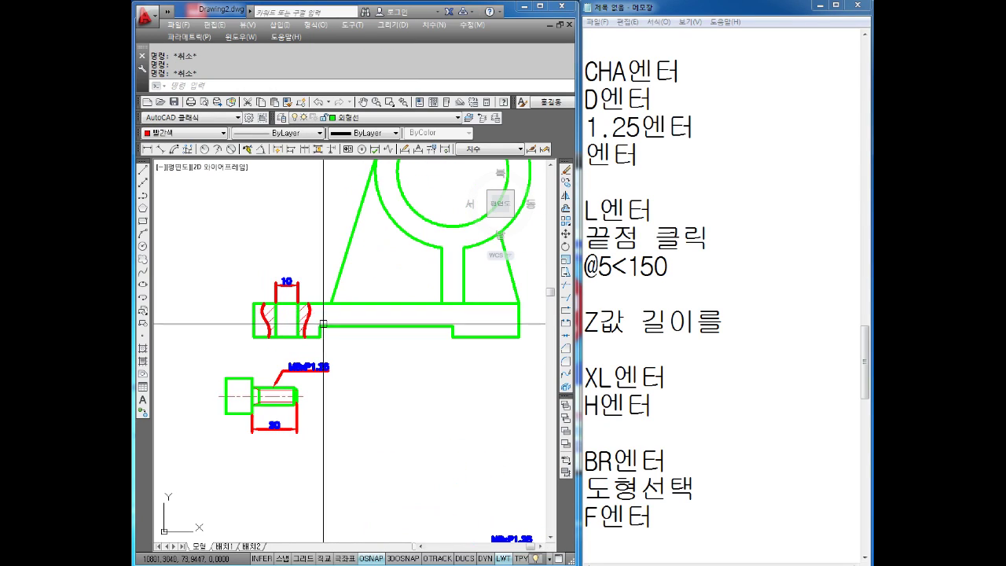
{"action": "scroll", "coordinate": [322, 368], "scroll_direction": "down", "scroll_amount": 3}
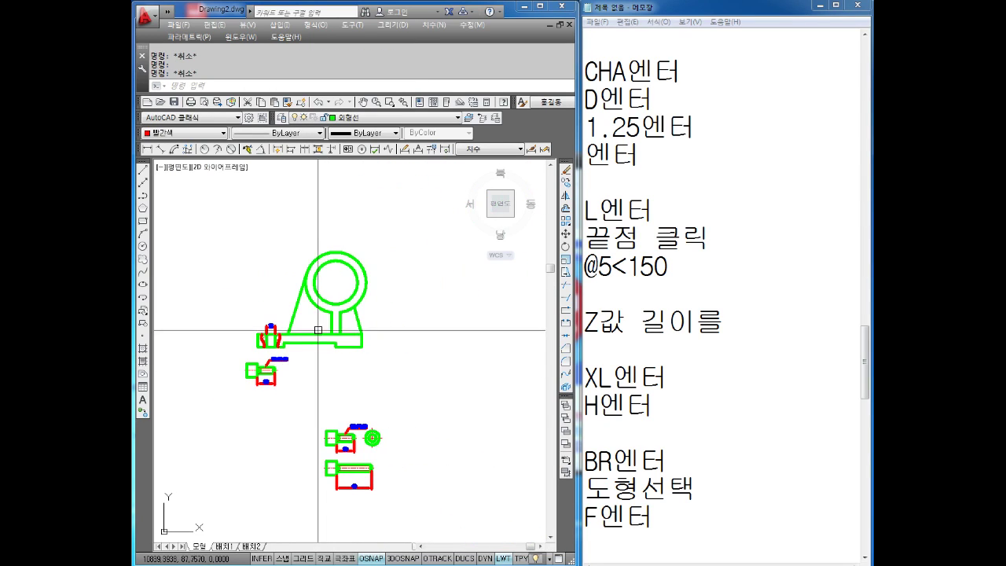
{"action": "scroll", "coordinate": [307, 342], "scroll_direction": "up", "scroll_amount": 1}
{"action": "type", "text": "X"}
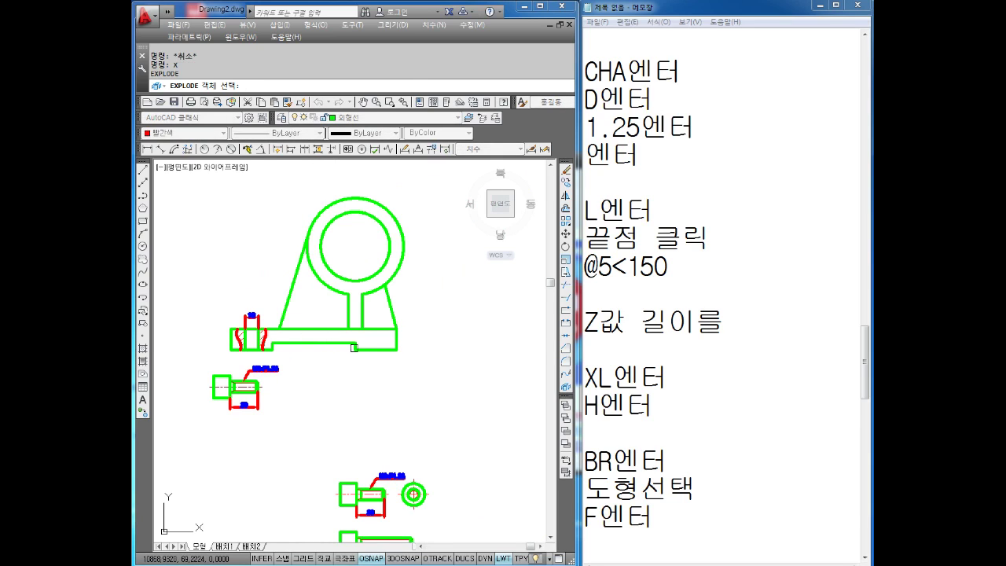
{"action": "key", "text": "Return"}
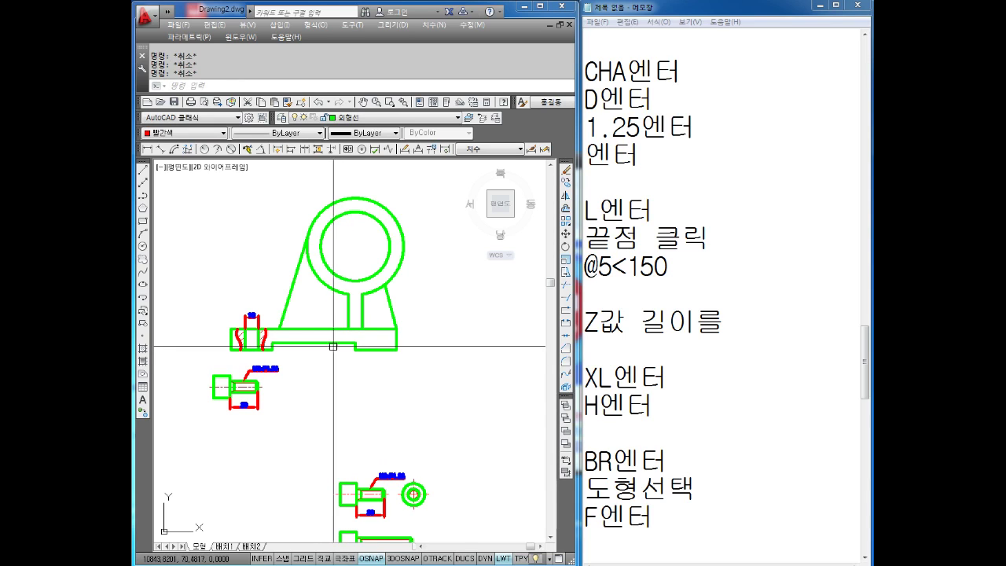
{"action": "left_click", "coordinate": [329, 338]}
{"action": "double_click", "coordinate": [329, 338]}
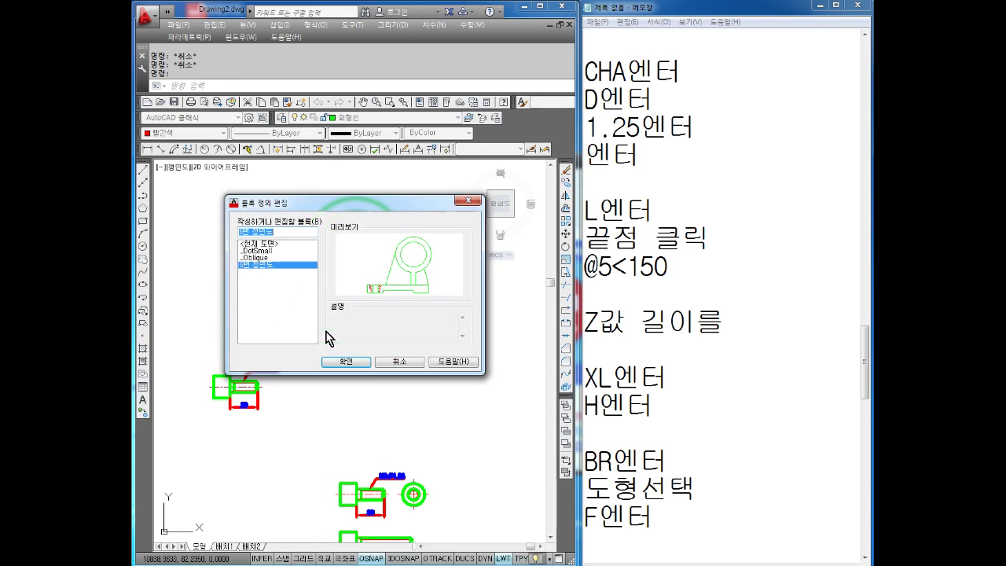
{"action": "left_click", "coordinate": [357, 367]}
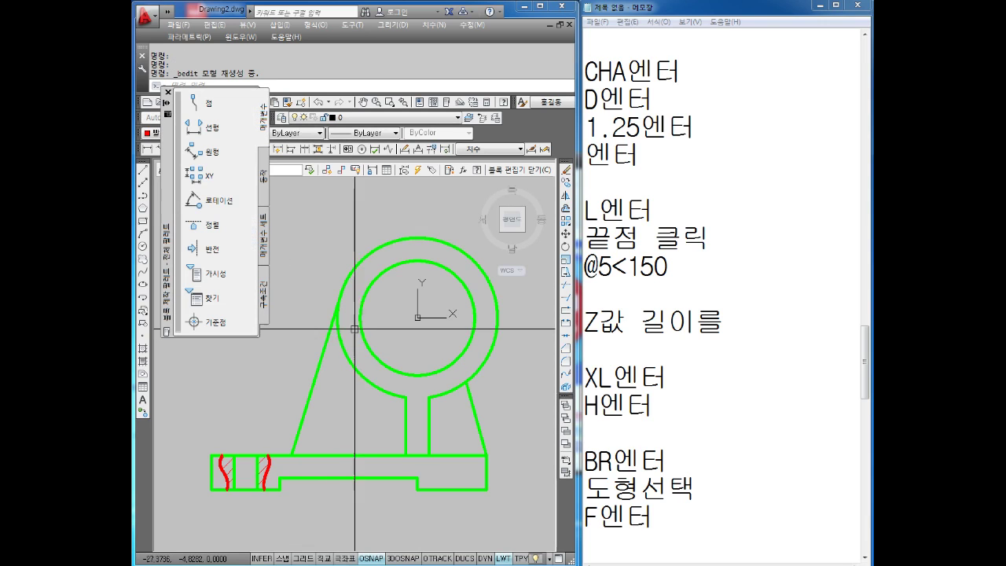
{"action": "scroll", "coordinate": [291, 413], "scroll_direction": "up", "scroll_amount": 2}
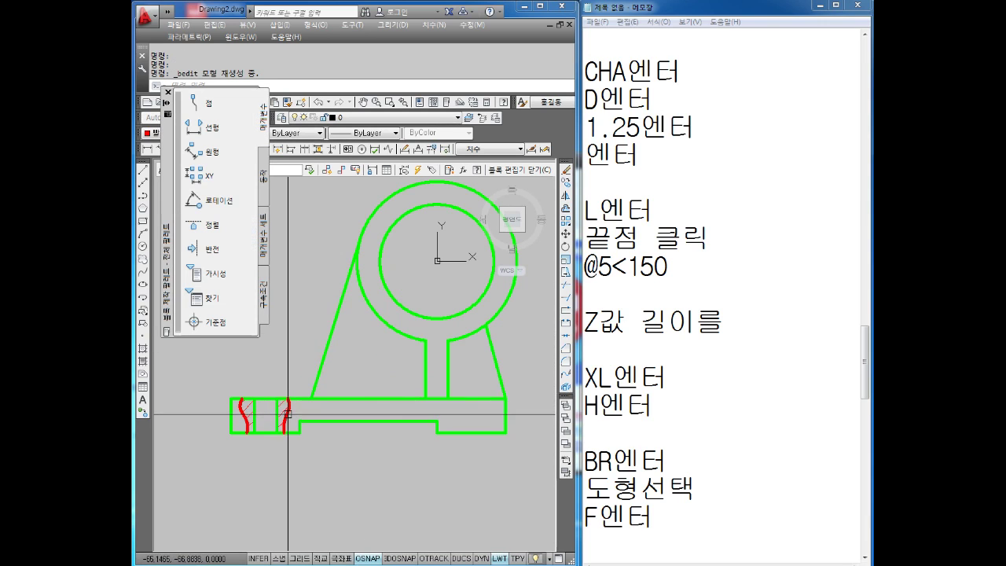
{"action": "scroll", "coordinate": [304, 411], "scroll_direction": "down", "scroll_amount": 1}
{"action": "left_click_drag", "start_coordinate": [445, 263], "coordinate": [186, 492]}
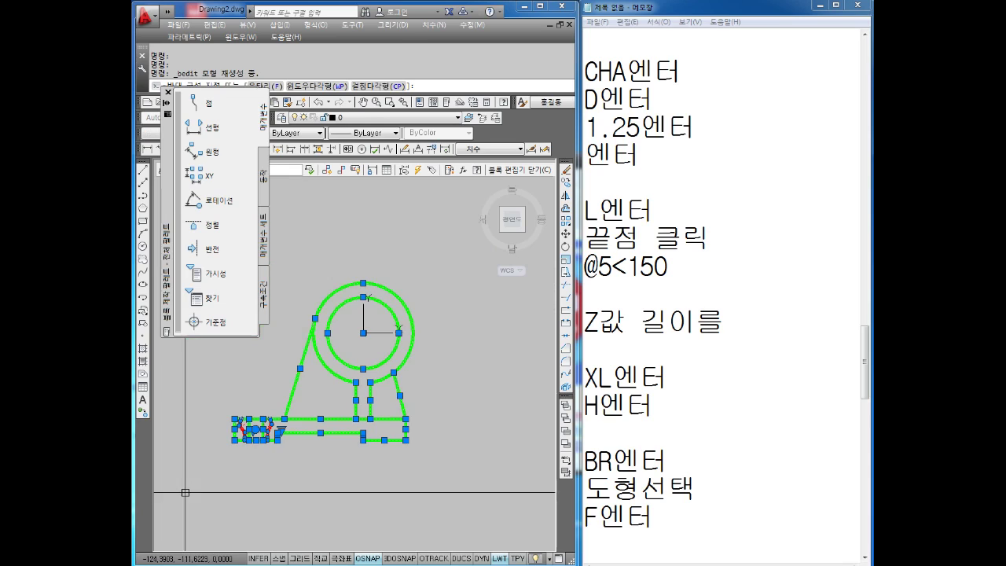
{"action": "left_click", "coordinate": [167, 92]}
{"action": "left_click", "coordinate": [177, 135]}
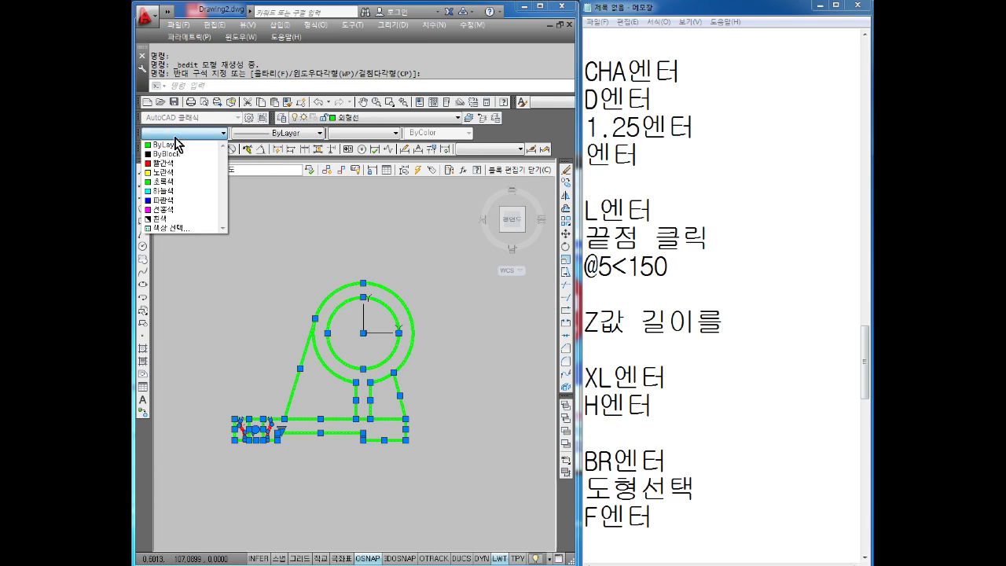
{"action": "left_click", "coordinate": [166, 190]}
{"action": "key", "text": "Escape"}
{"action": "key", "text": "Escape"}
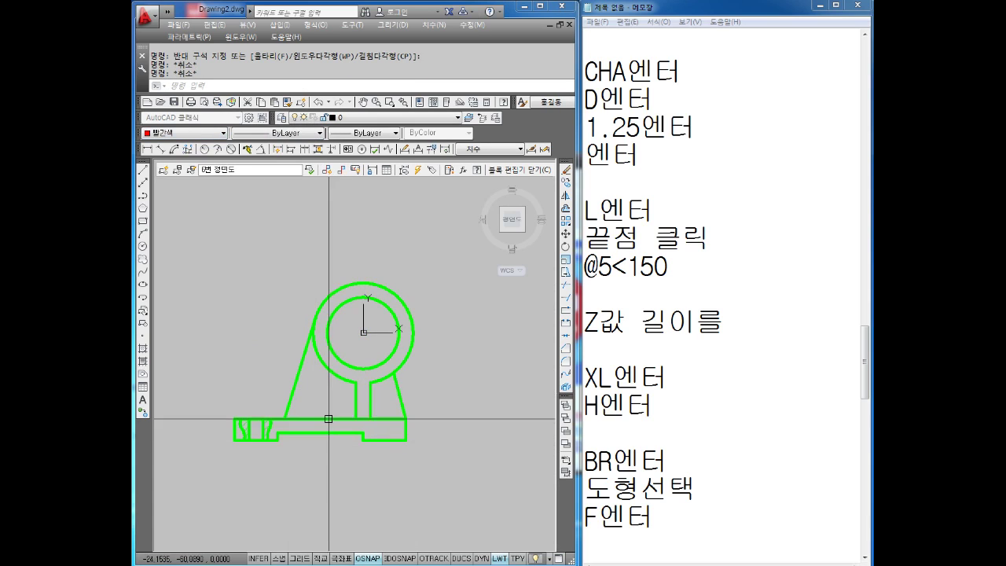
{"action": "middle_click_drag", "start_coordinate": [328, 418], "coordinate": [338, 402]}
{"action": "left_click", "coordinate": [518, 171]}
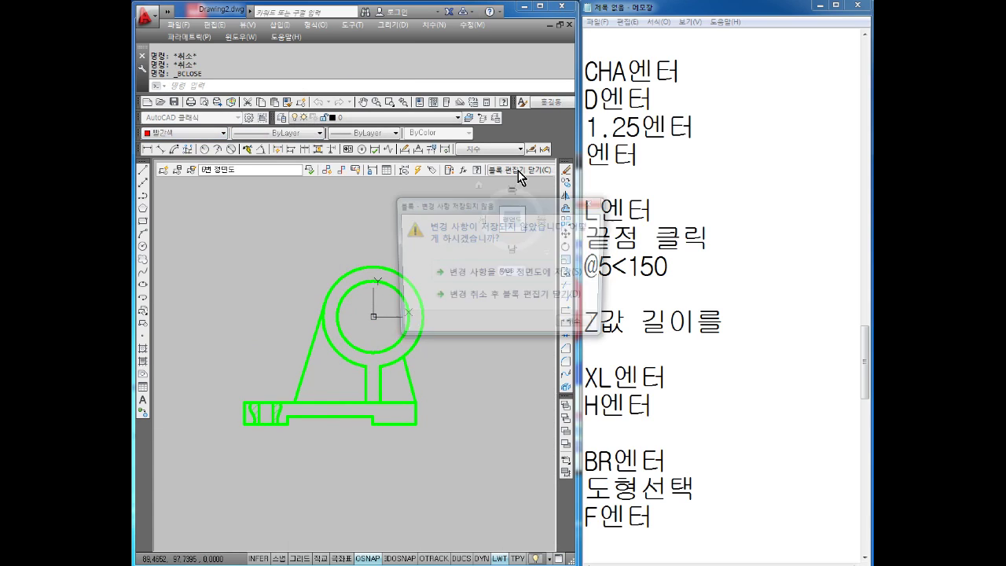
{"action": "left_click", "coordinate": [482, 281]}
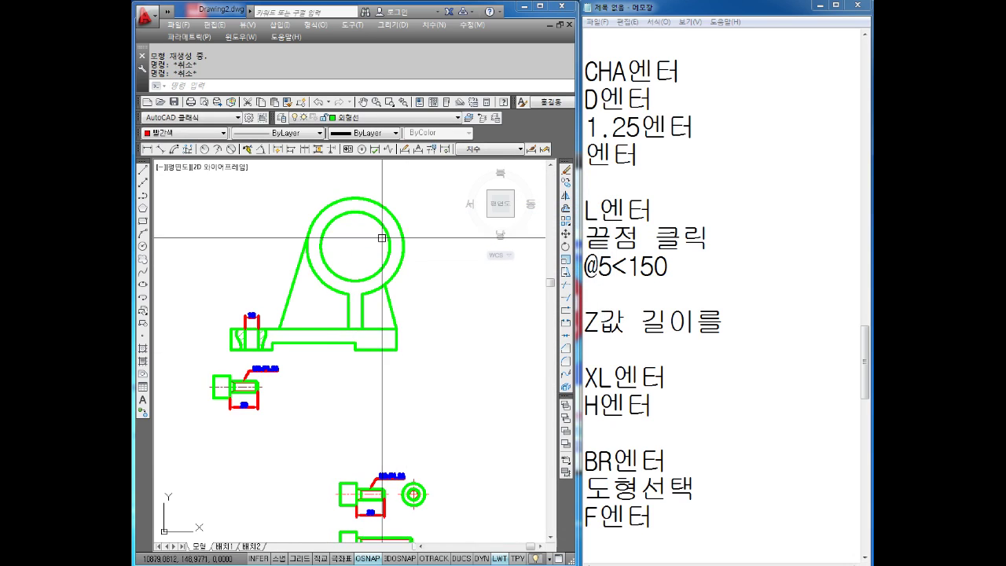
{"action": "scroll", "coordinate": [345, 278], "scroll_direction": "up", "scroll_amount": 3}
{"action": "middle_click_drag", "start_coordinate": [326, 296], "coordinate": [305, 331]}
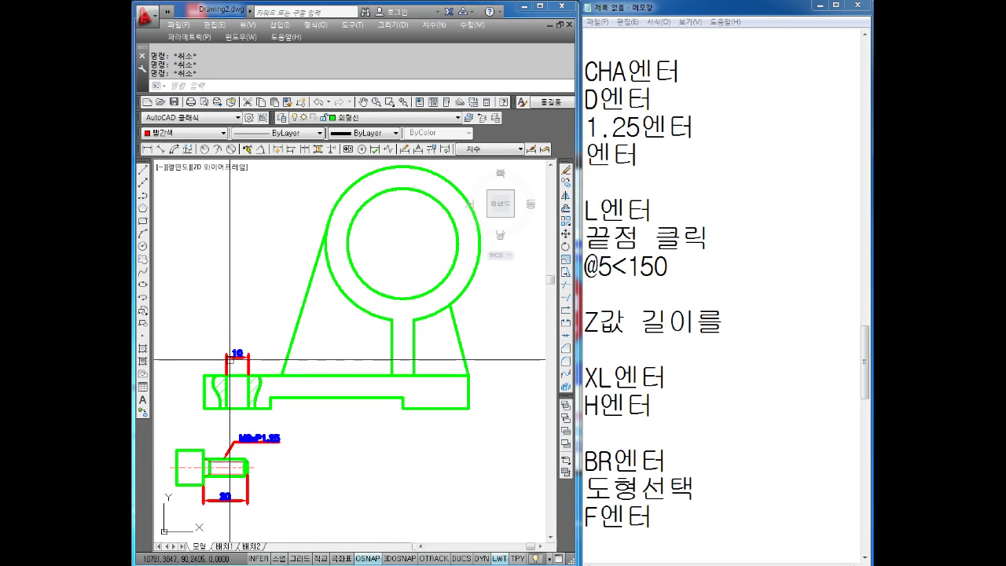
{"action": "left_click", "coordinate": [248, 365]}
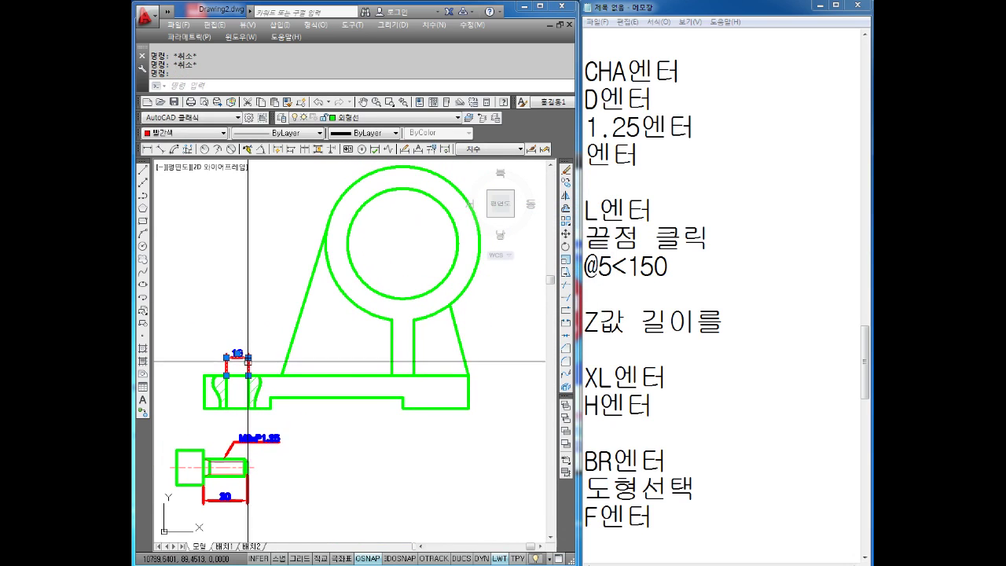
{"action": "key", "text": "Delete"}
{"action": "left_click", "coordinate": [293, 374]}
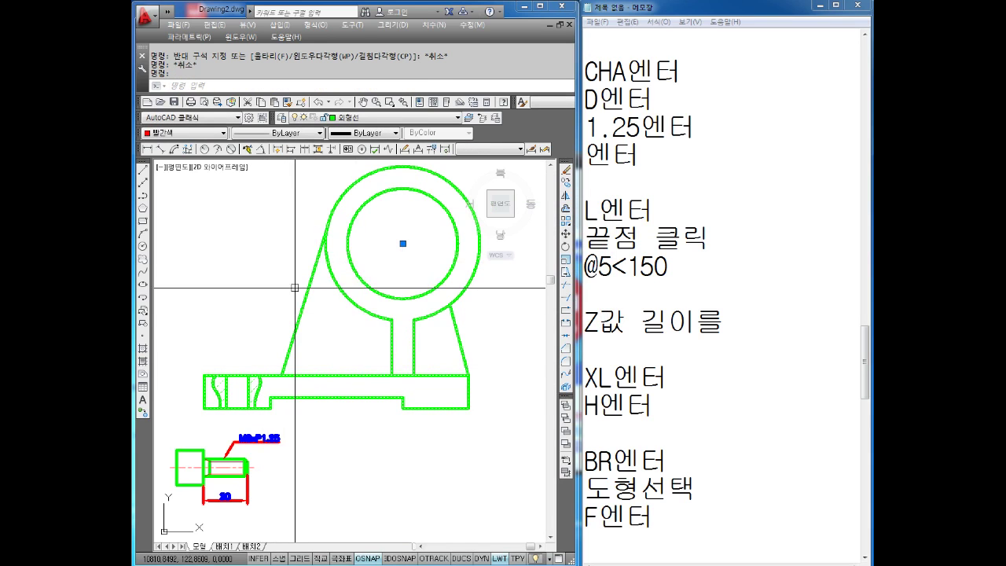
{"action": "scroll", "coordinate": [315, 275], "scroll_direction": "down", "scroll_amount": 2}
{"action": "key", "text": "Escape"}
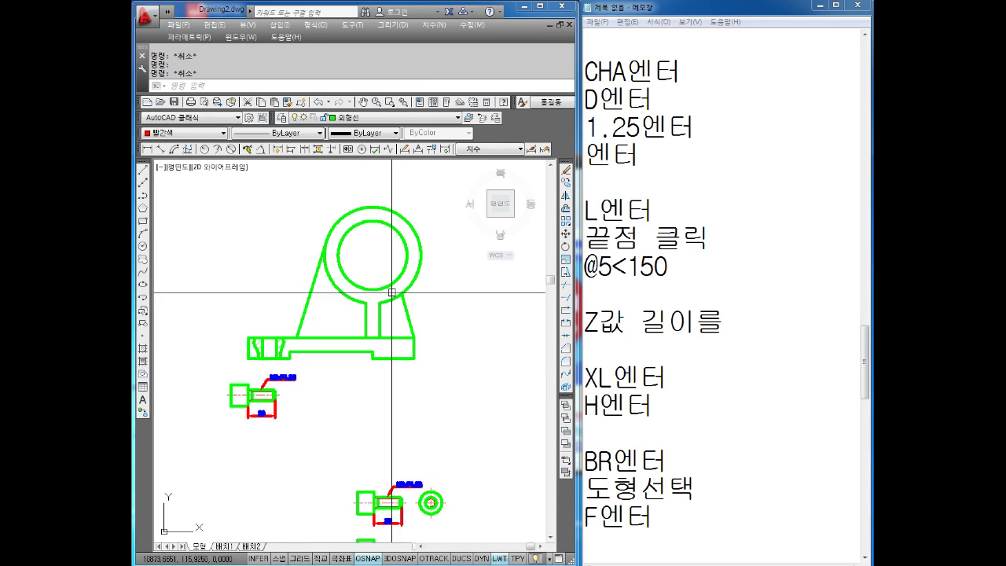
{"action": "middle_click_drag", "start_coordinate": [410, 295], "coordinate": [391, 292]}
Open the bracket block in the Block Editor and confirm its colour stays green
{"action": "double_click", "coordinate": [391, 293]}
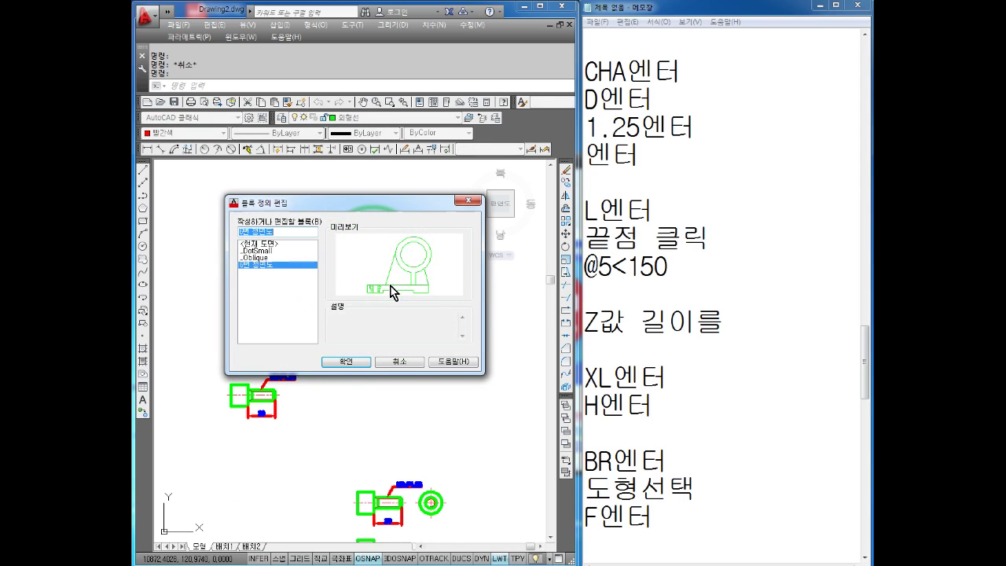
{"action": "left_click", "coordinate": [343, 362]}
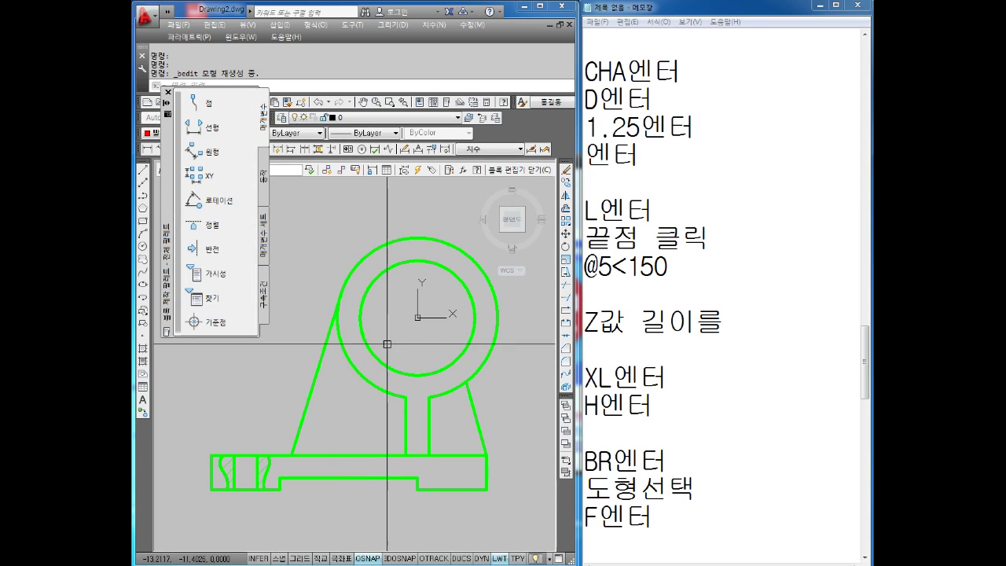
{"action": "left_click", "coordinate": [167, 97]}
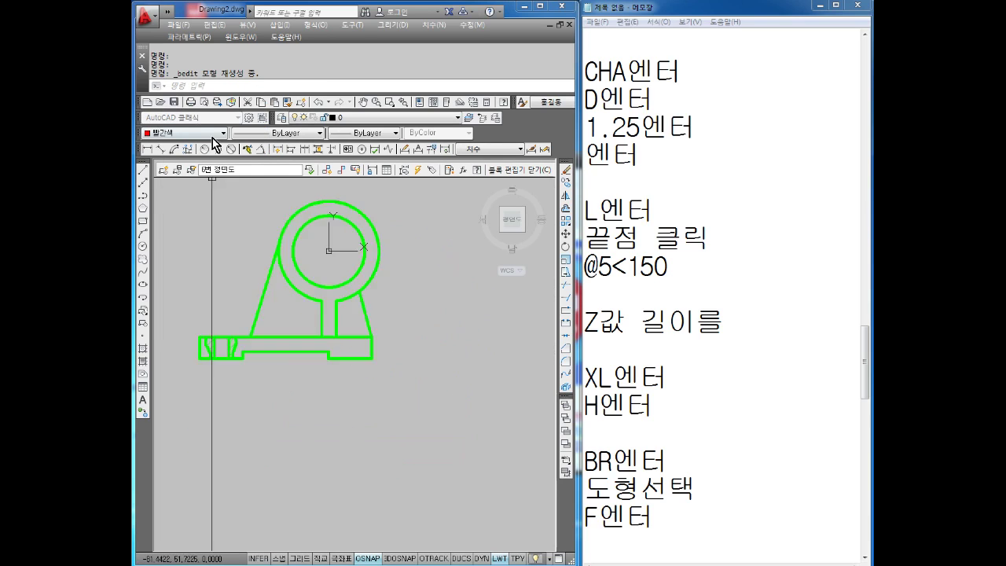
{"action": "scroll", "coordinate": [307, 302], "scroll_direction": "down", "scroll_amount": 4}
{"action": "left_click", "coordinate": [429, 242]}
{"action": "left_click", "coordinate": [241, 433]}
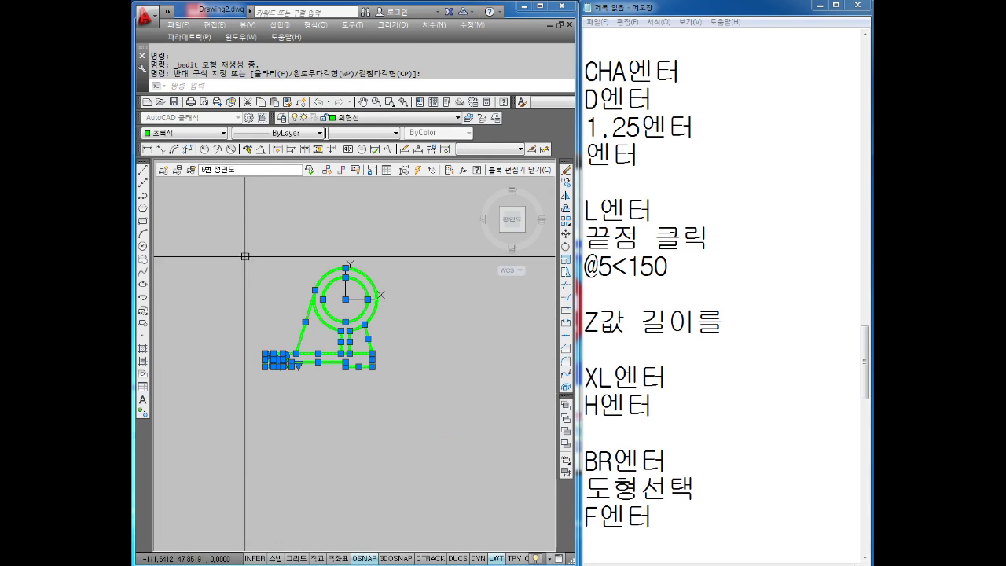
{"action": "left_click", "coordinate": [165, 135]}
{"action": "left_click", "coordinate": [166, 182]}
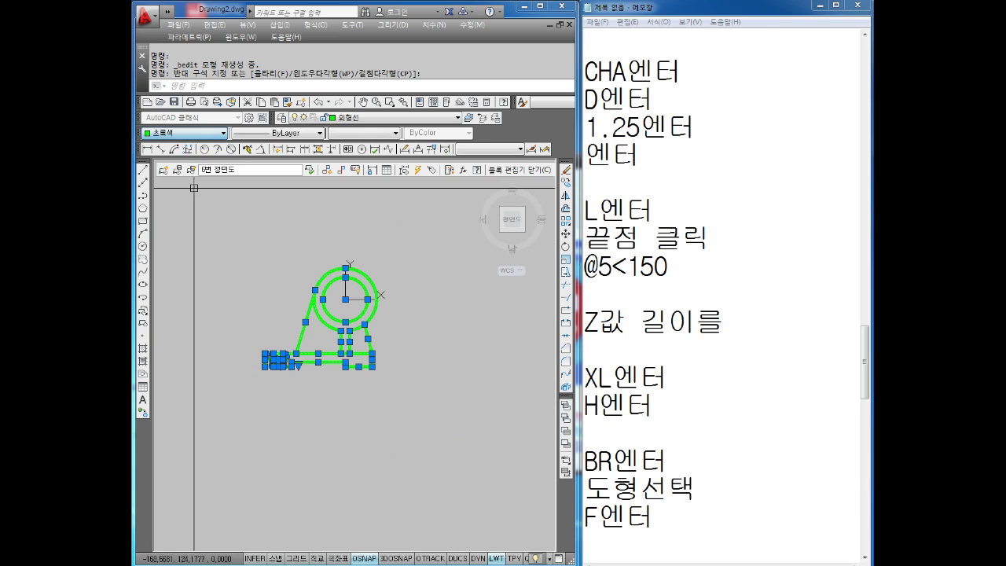
{"action": "middle_click_drag", "start_coordinate": [365, 246], "coordinate": [378, 253]}
{"action": "key", "text": "Escape"}
{"action": "key", "text": "Escape"}
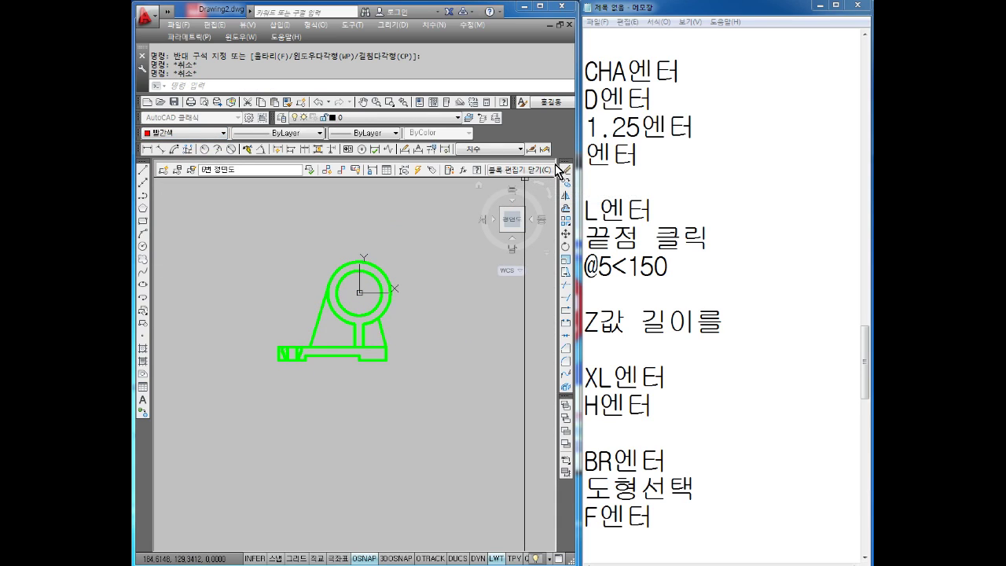
Maximize the AutoCAD window and close the Block Editor without saving changes
{"action": "left_click", "coordinate": [548, 7]}
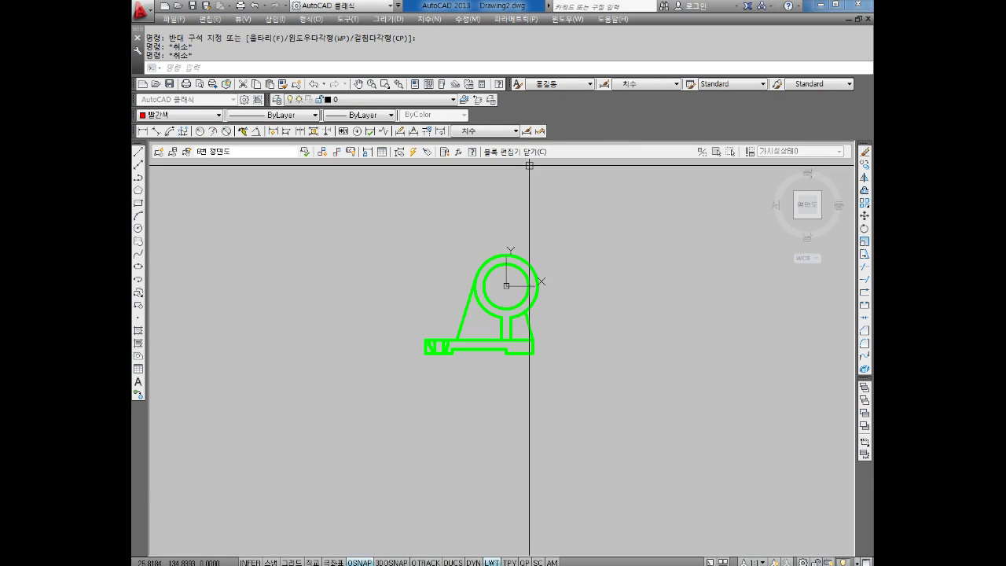
{"action": "left_click", "coordinate": [507, 151]}
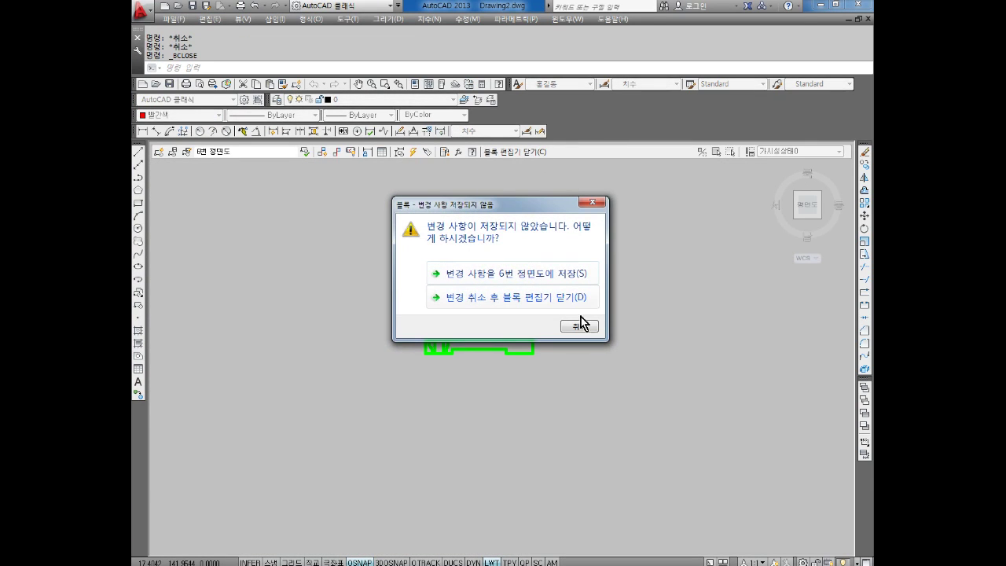
{"action": "left_click", "coordinate": [540, 279]}
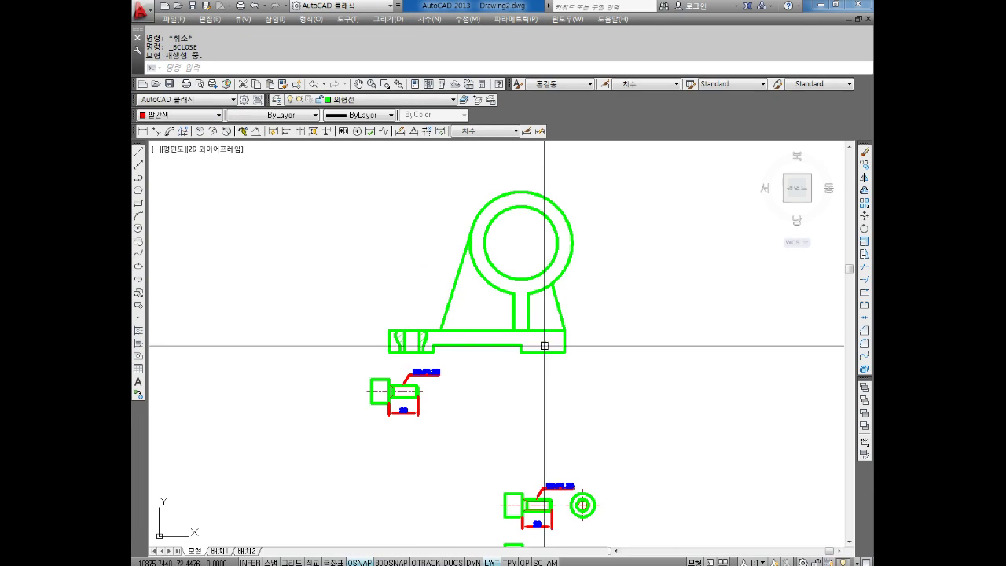
Delete the M8xP1.25 leader and the 20 dimension from the copied bolt
{"action": "key", "text": "Escape"}
{"action": "key", "text": "Escape"}
{"action": "scroll", "coordinate": [422, 366], "scroll_direction": "up", "scroll_amount": 2}
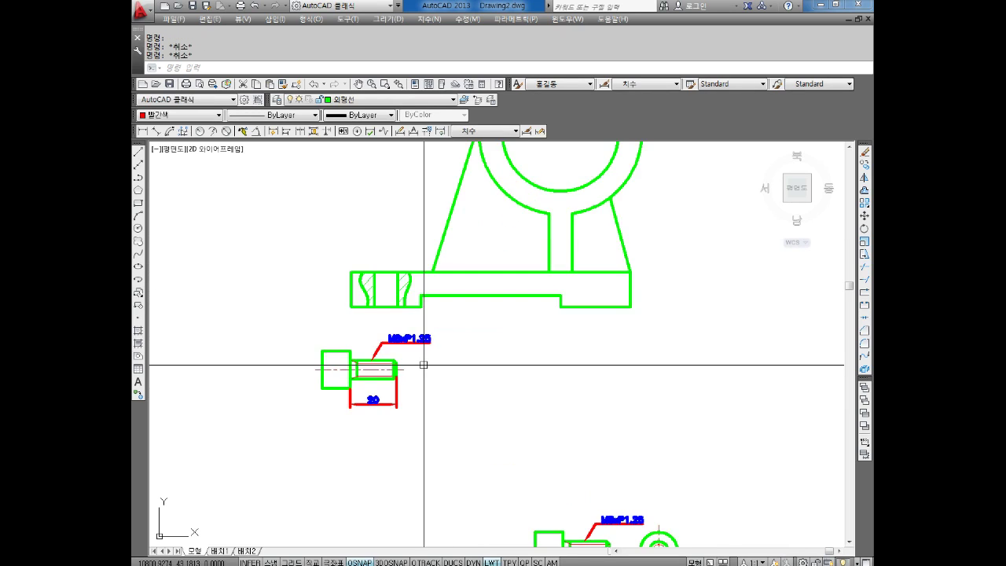
{"action": "scroll", "coordinate": [440, 370], "scroll_direction": "up", "scroll_amount": 2}
{"action": "left_click", "coordinate": [467, 321]}
{"action": "left_click", "coordinate": [353, 337]}
{"action": "key", "text": "Delete"}
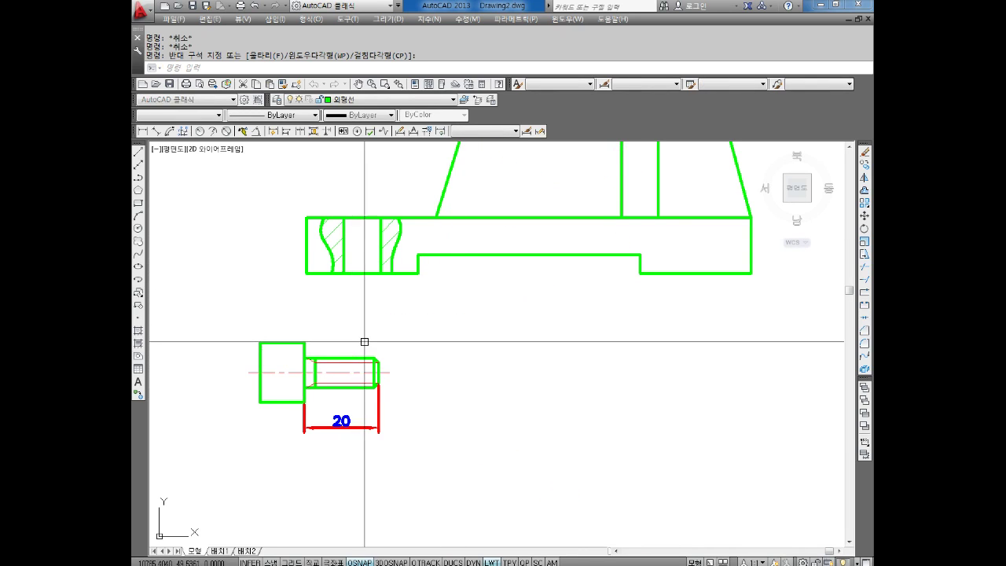
{"action": "middle_click_drag", "start_coordinate": [379, 426], "coordinate": [395, 416]}
{"action": "left_click", "coordinate": [418, 406]}
{"action": "left_click", "coordinate": [326, 438]}
{"action": "key", "text": "Delete"}
Change the whole bolt's colour to Red
{"action": "middle_click_drag", "start_coordinate": [445, 313], "coordinate": [494, 321]}
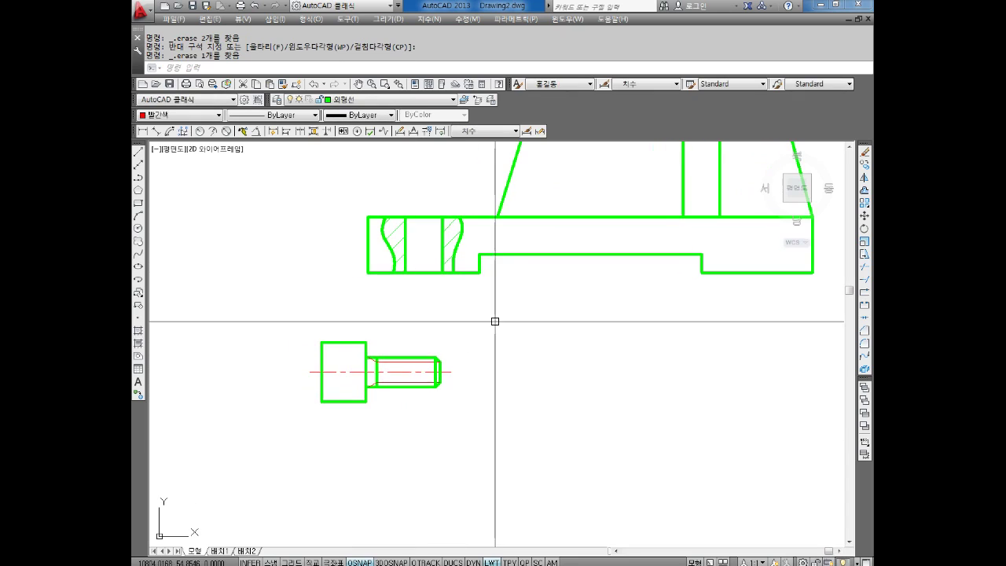
{"action": "left_click", "coordinate": [494, 321]}
{"action": "left_click", "coordinate": [360, 393]}
{"action": "left_click", "coordinate": [189, 115]}
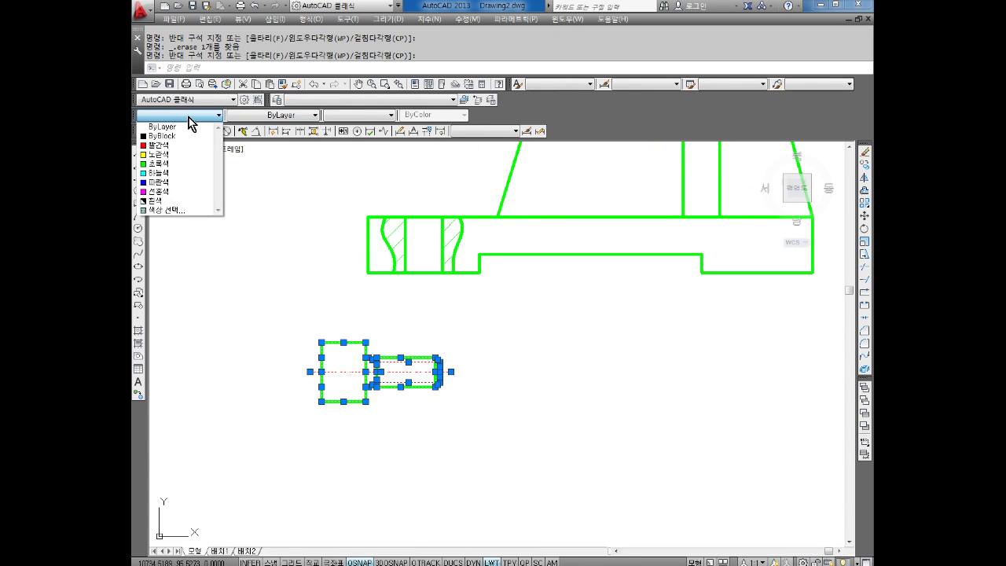
{"action": "left_click", "coordinate": [157, 145]}
{"action": "key", "text": "Escape"}
{"action": "key", "text": "Escape"}
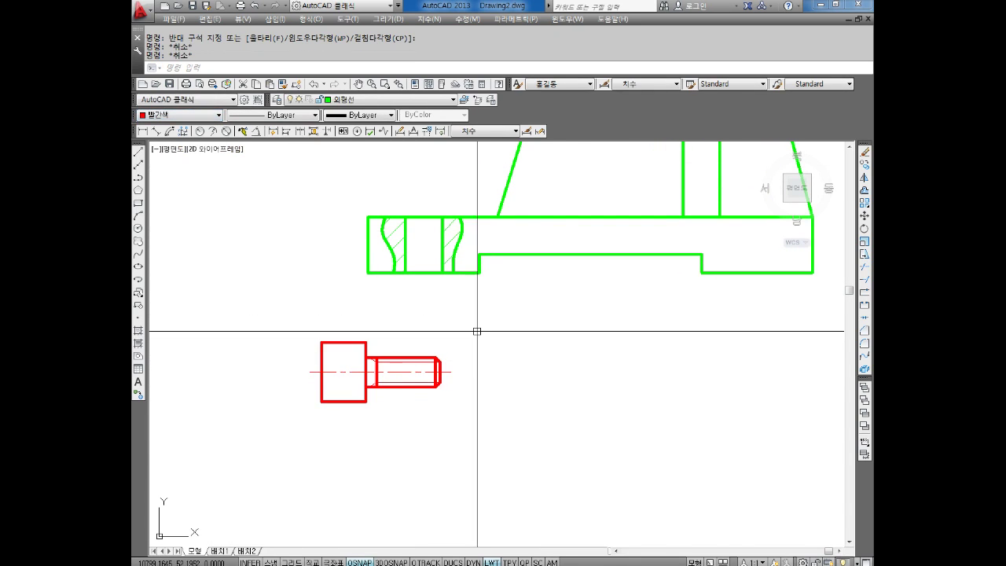
{"action": "scroll", "coordinate": [450, 361], "scroll_direction": "down", "scroll_amount": 1}
{"action": "scroll", "coordinate": [431, 353], "scroll_direction": "up", "scroll_amount": 2}
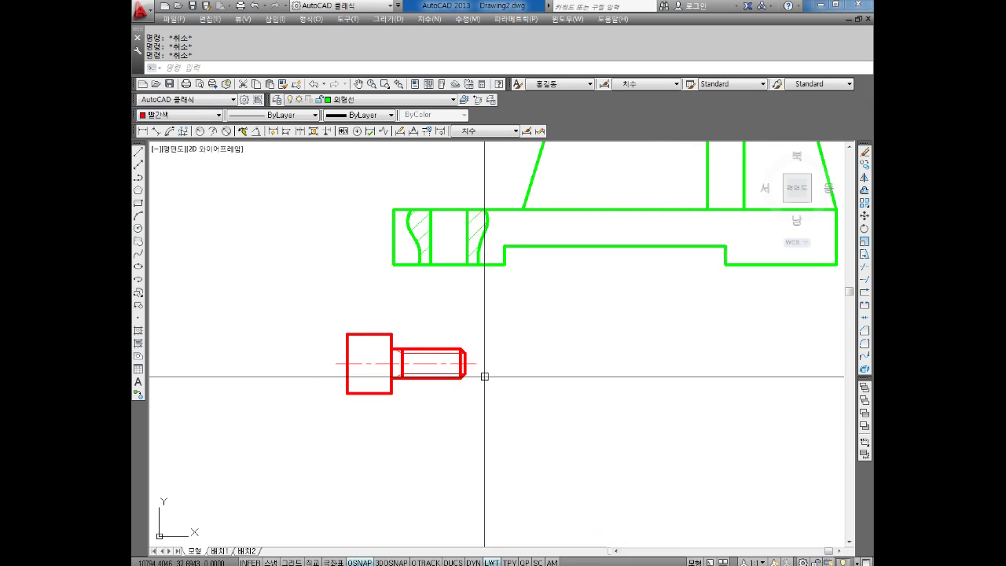
Start a block named M8x20 with its base point at the bolt end's midpoint
{"action": "type", "text": "b"}
{"action": "key", "text": "Return"}
{"action": "type", "text": "M8x20"}
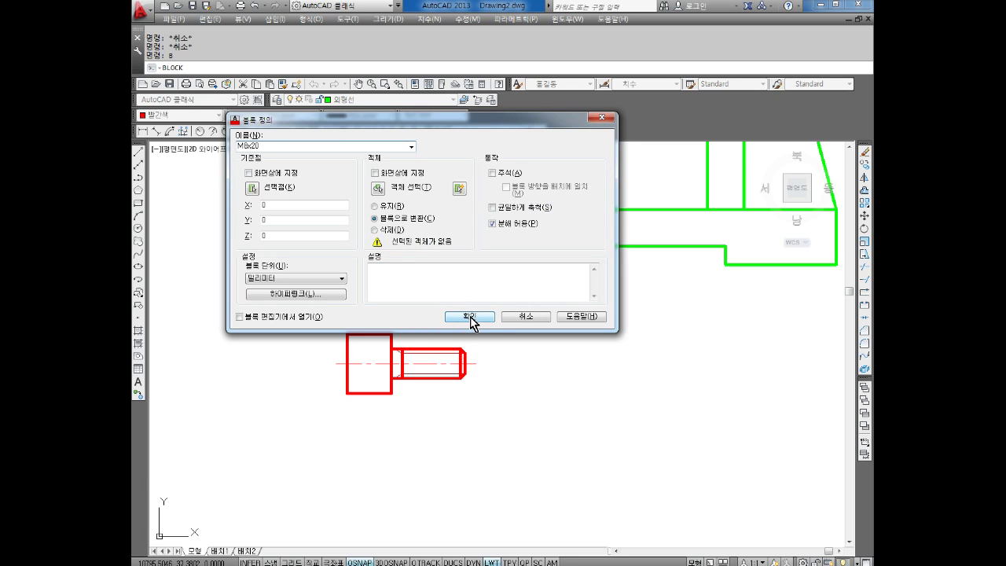
{"action": "left_click", "coordinate": [252, 191]}
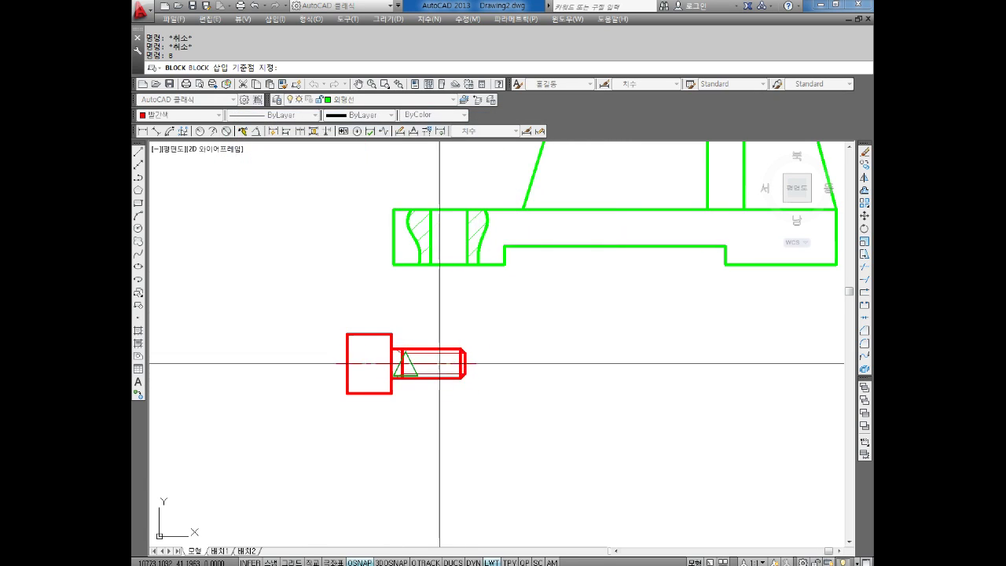
{"action": "scroll", "coordinate": [456, 367], "scroll_direction": "up", "scroll_amount": 5}
{"action": "left_click", "coordinate": [521, 370]}
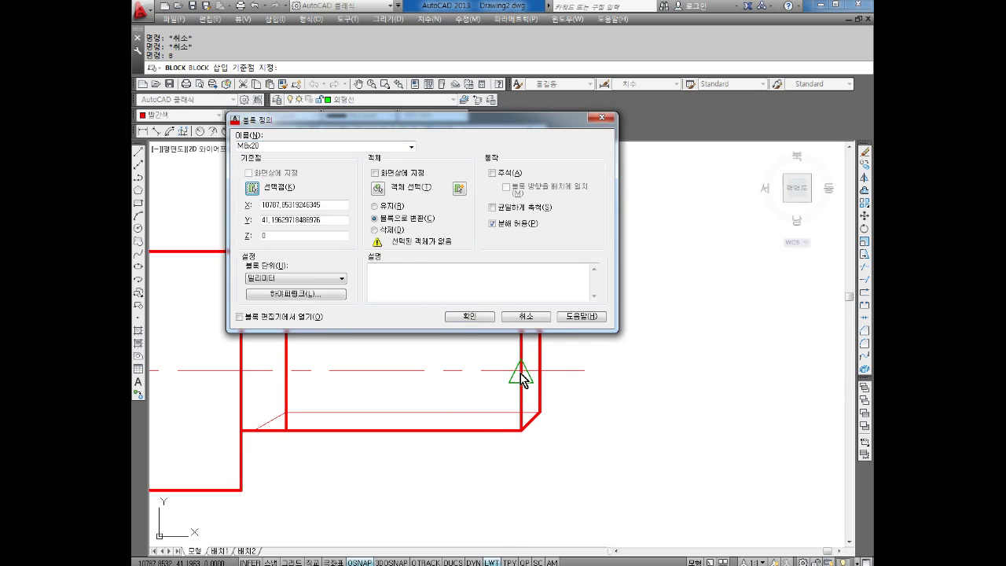
Window-select all 20 bolt objects and create the M8x20 block
{"action": "left_click", "coordinate": [372, 191]}
{"action": "scroll", "coordinate": [417, 328], "scroll_direction": "down", "scroll_amount": 3}
{"action": "left_click", "coordinate": [565, 288]}
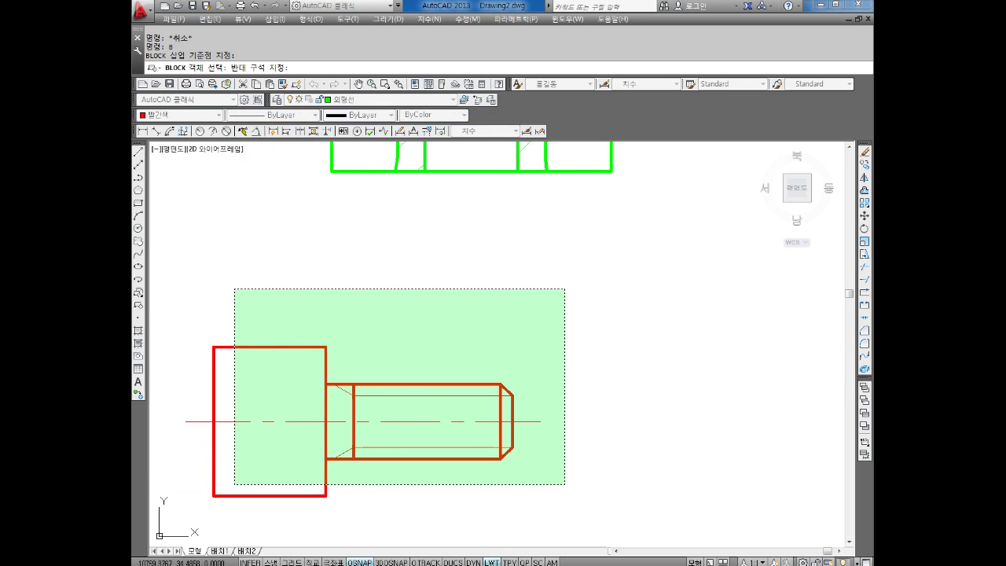
{"action": "middle_click_drag", "start_coordinate": [235, 484], "coordinate": [224, 430]}
{"action": "left_click", "coordinate": [225, 431]}
{"action": "key", "text": "Return"}
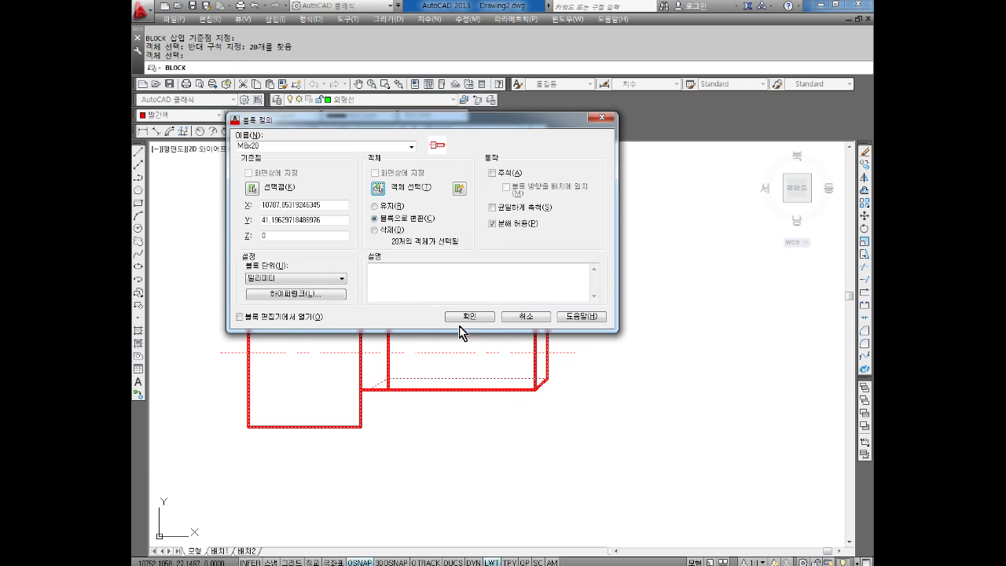
{"action": "left_click", "coordinate": [470, 316]}
{"action": "scroll", "coordinate": [424, 362], "scroll_direction": "down", "scroll_amount": 3}
{"action": "key", "text": "Escape"}
{"action": "scroll", "coordinate": [381, 356], "scroll_direction": "up", "scroll_amount": 2}
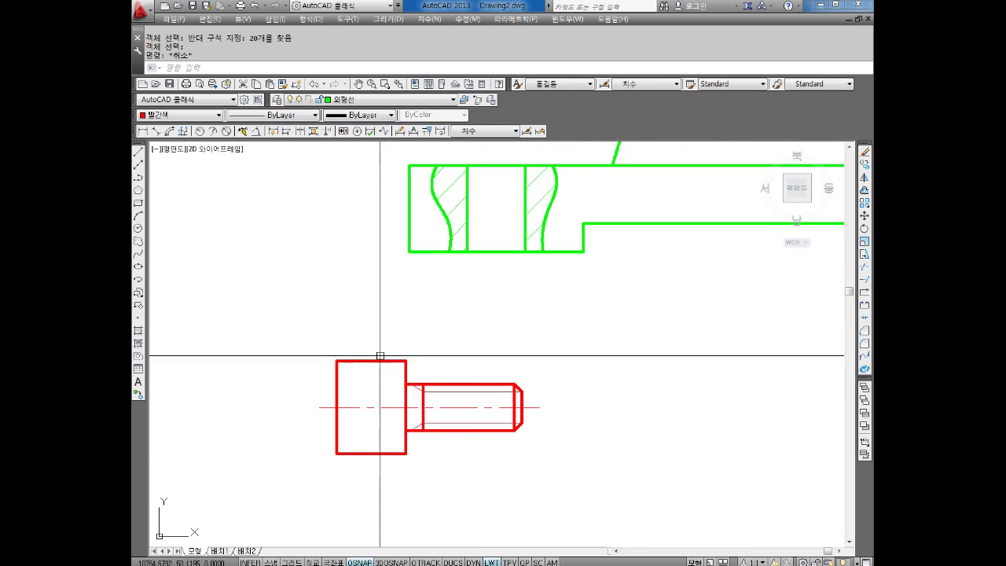
{"action": "key", "text": "Escape"}
{"action": "scroll", "coordinate": [409, 354], "scroll_direction": "down", "scroll_amount": 2}
Rotate the red M8x20 bolt by -90° so it stands upright
{"action": "key", "text": "Escape"}
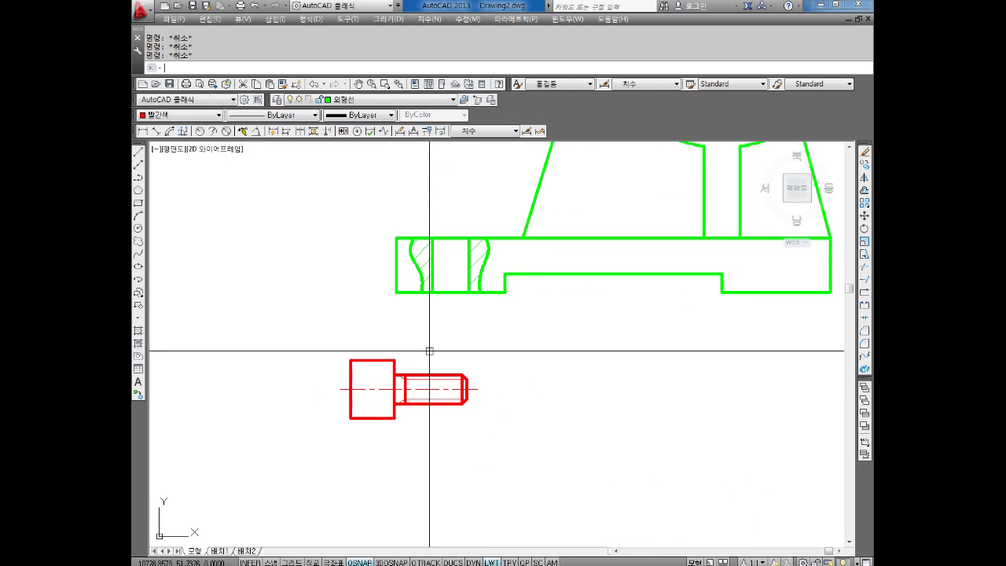
{"action": "type", "text": "ro"}
{"action": "key", "text": "Return"}
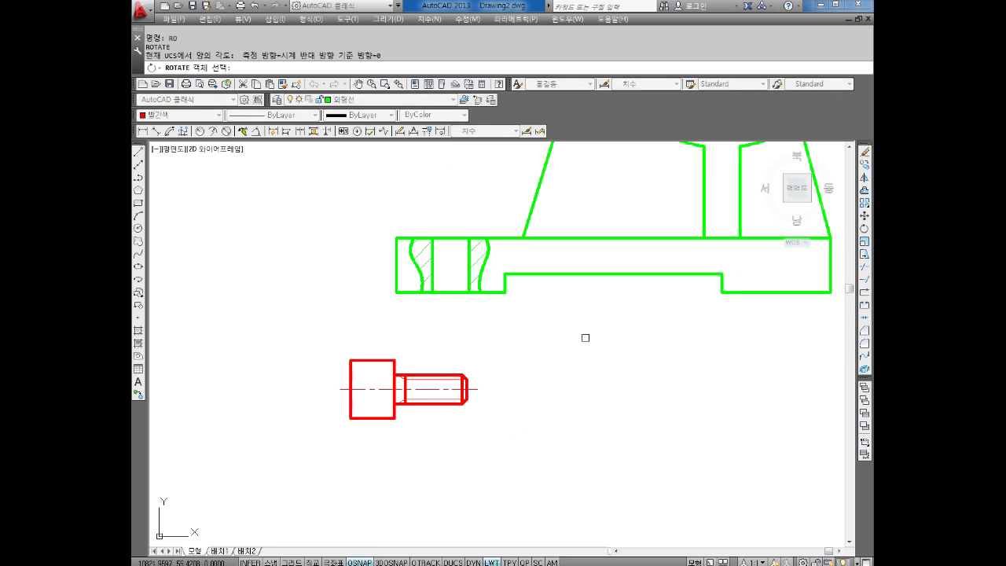
{"action": "left_click", "coordinate": [550, 338]}
{"action": "left_click", "coordinate": [349, 473]}
{"action": "key", "text": "Return"}
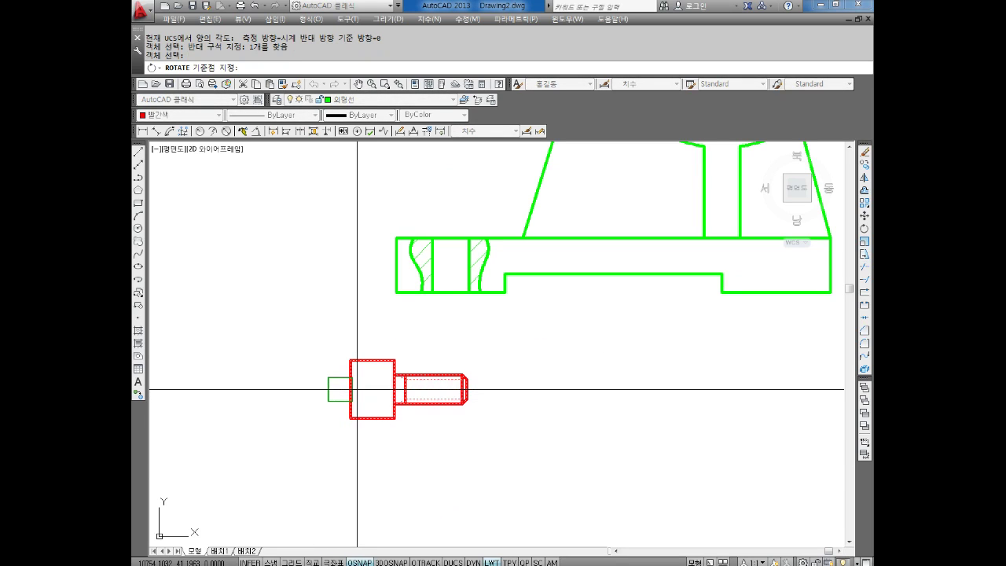
{"action": "left_click", "coordinate": [357, 390]}
{"action": "type", "text": "-90"}
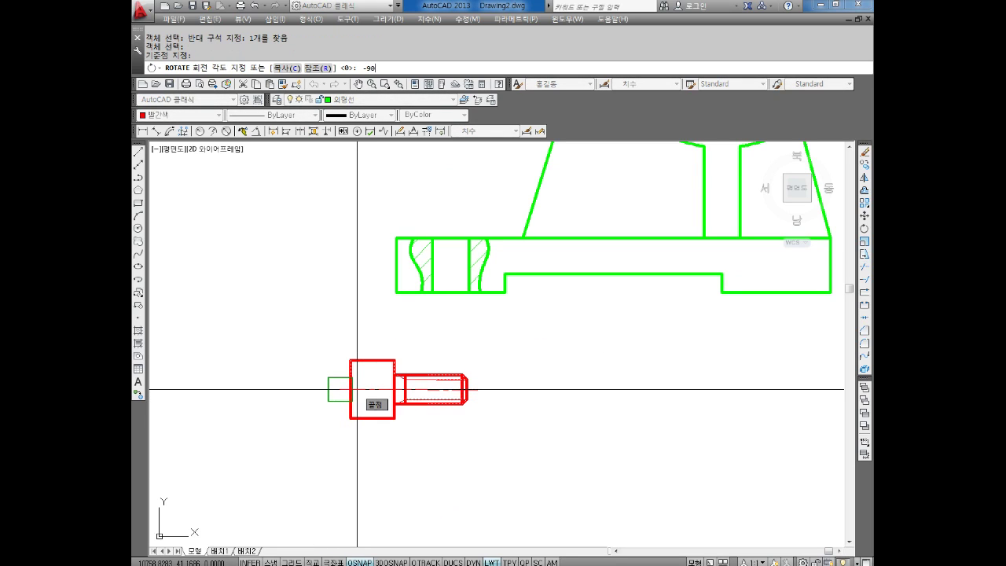
{"action": "key", "text": "Return"}
{"action": "key", "text": "Escape"}
{"action": "scroll", "coordinate": [361, 387], "scroll_direction": "down", "scroll_amount": 2}
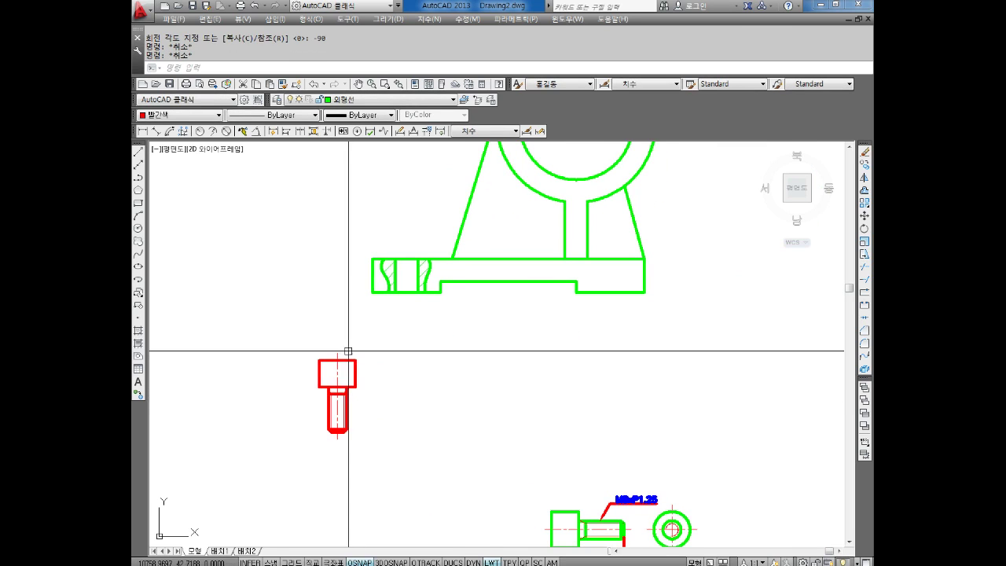
{"action": "key", "text": "Escape"}
{"action": "key", "text": "Escape"}
Begin moving the vertical bolt by selecting it
{"action": "type", "text": "m"}
{"action": "key", "text": "Return"}
{"action": "left_click", "coordinate": [386, 431]}
Pick a base point on the bolt and pan toward the hole, then cancel the move
{"action": "left_click", "coordinate": [314, 333]}
{"action": "key", "text": "Return"}
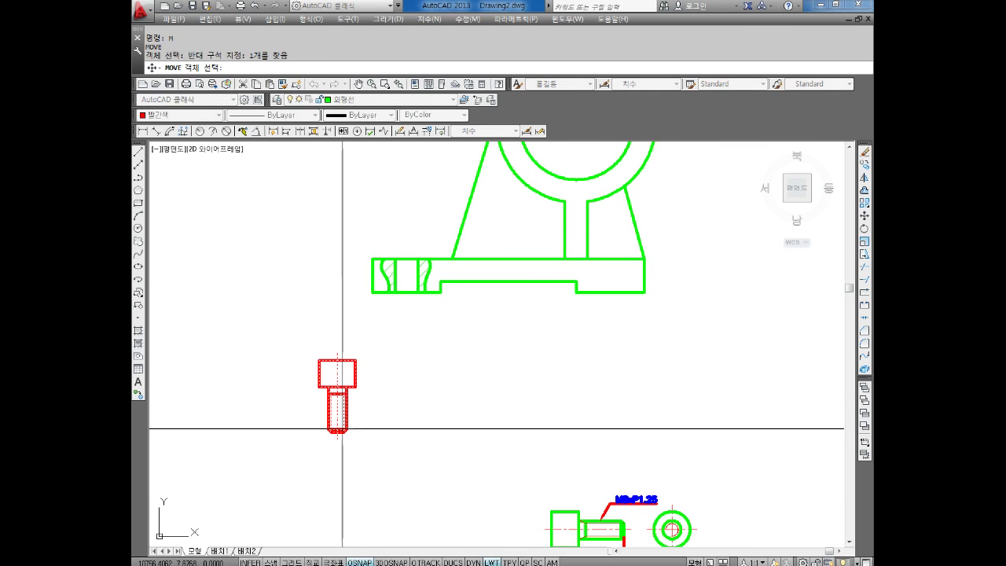
{"action": "scroll", "coordinate": [339, 409], "scroll_direction": "up", "scroll_amount": 3}
{"action": "left_click", "coordinate": [321, 393]}
{"action": "scroll", "coordinate": [359, 359], "scroll_direction": "down", "scroll_amount": 2}
{"action": "middle_click_drag", "start_coordinate": [360, 370], "coordinate": [358, 529]}
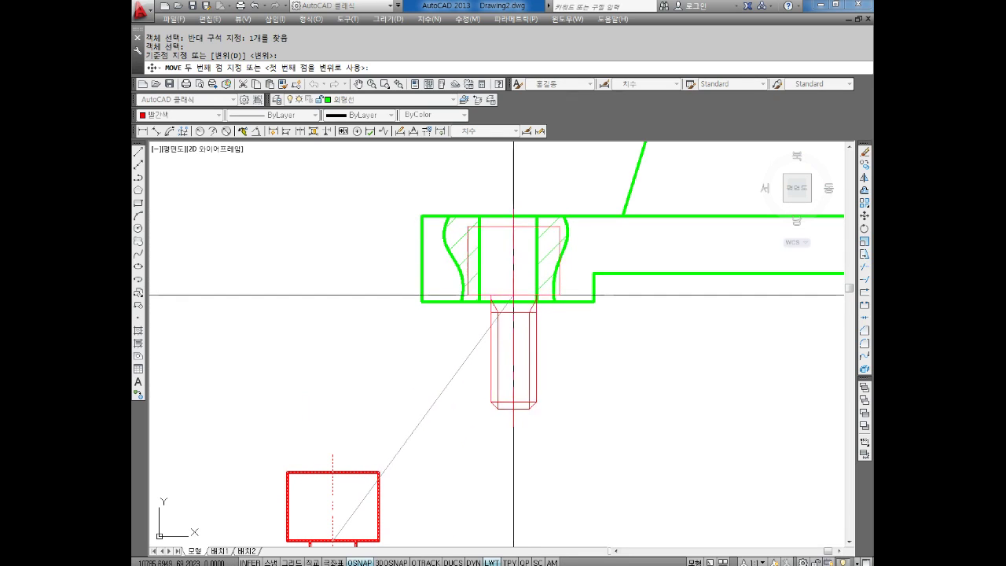
{"action": "middle_click_drag", "start_coordinate": [444, 344], "coordinate": [388, 400]}
{"action": "key", "text": "Escape"}
Draw a vertical guide line from the part's bottom edge midpoint up into the part
{"action": "type", "text": "l"}
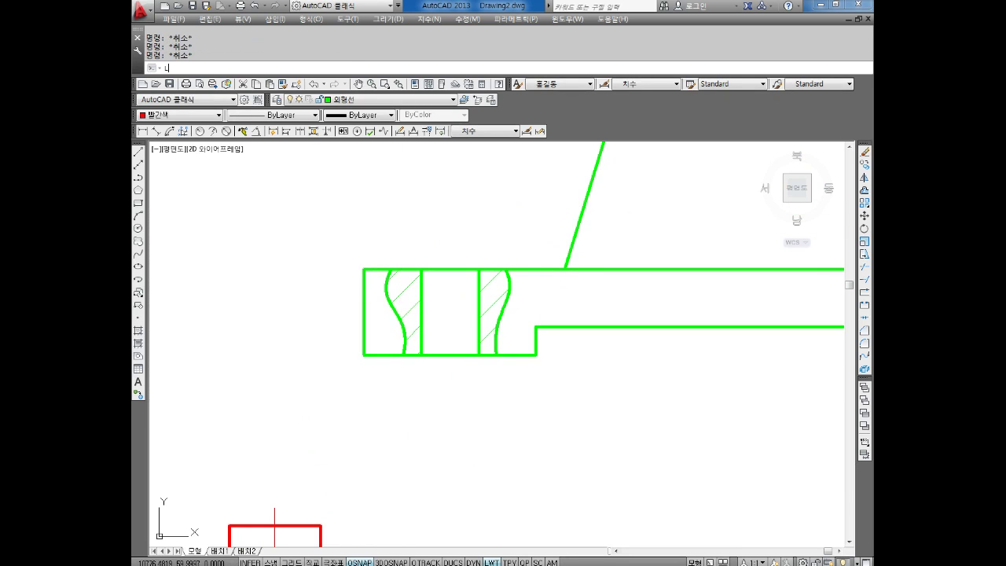
{"action": "key", "text": "Return"}
{"action": "left_click", "coordinate": [449, 355]}
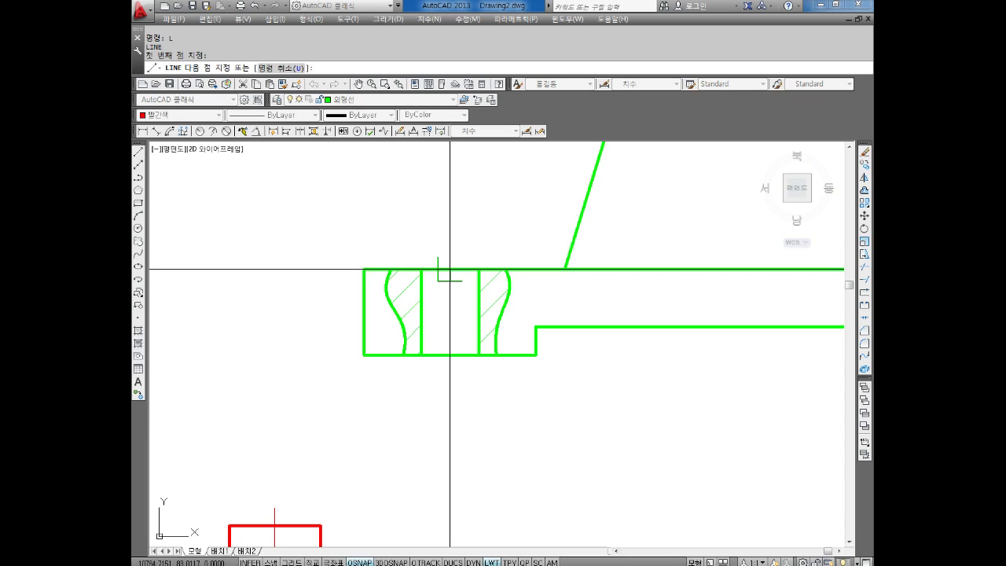
{"action": "left_click", "coordinate": [450, 269]}
{"action": "scroll", "coordinate": [471, 333], "scroll_direction": "down", "scroll_amount": 2}
{"action": "key", "text": "Escape"}
{"action": "key", "text": "Escape"}
{"action": "key", "text": "Escape"}
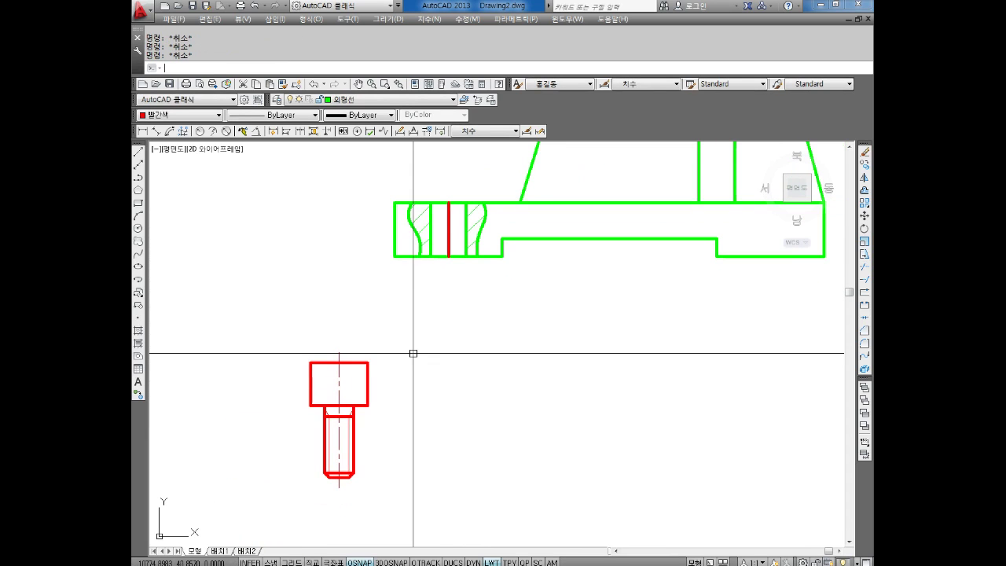
Move the bolt by its head's bottom midpoint into the hole at the part's top
{"action": "type", "text": "m"}
{"action": "key", "text": "Return"}
{"action": "left_click_drag", "start_coordinate": [385, 337], "coordinate": [263, 521]}
{"action": "key", "text": "Return"}
{"action": "scroll", "coordinate": [349, 399], "scroll_direction": "up", "scroll_amount": 5}
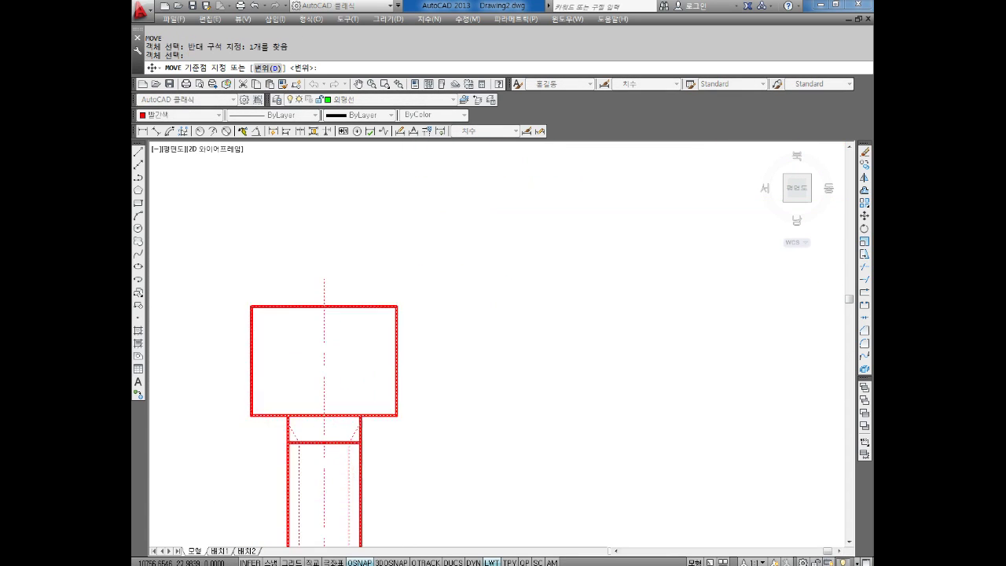
{"action": "left_click", "coordinate": [309, 425]}
{"action": "scroll", "coordinate": [314, 424], "scroll_direction": "down", "scroll_amount": 4}
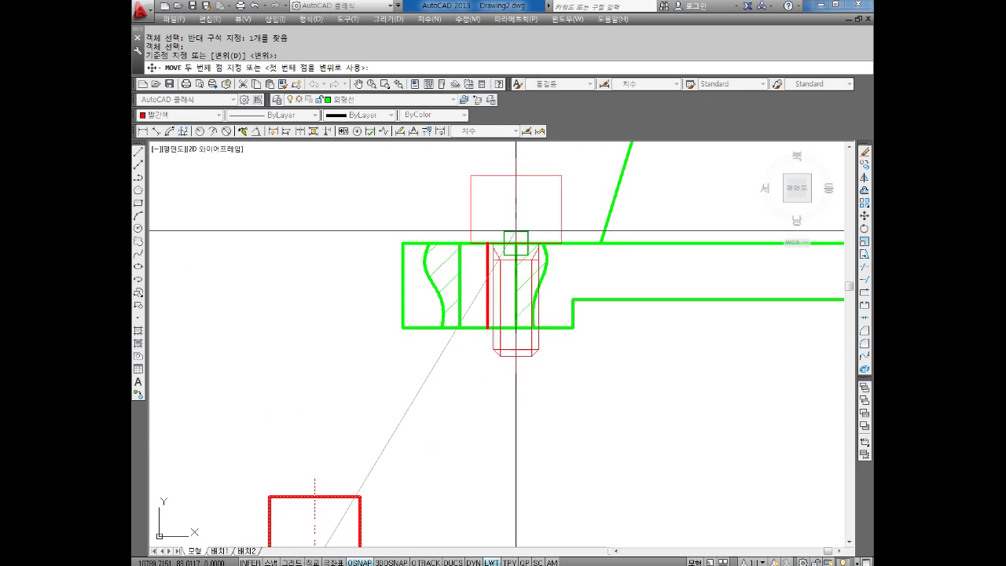
{"action": "scroll", "coordinate": [507, 252], "scroll_direction": "up", "scroll_amount": 4}
{"action": "left_click", "coordinate": [472, 302]}
{"action": "key", "text": "Escape"}
Delete the stray red line running through the hole
{"action": "scroll", "coordinate": [503, 330], "scroll_direction": "down", "scroll_amount": 2}
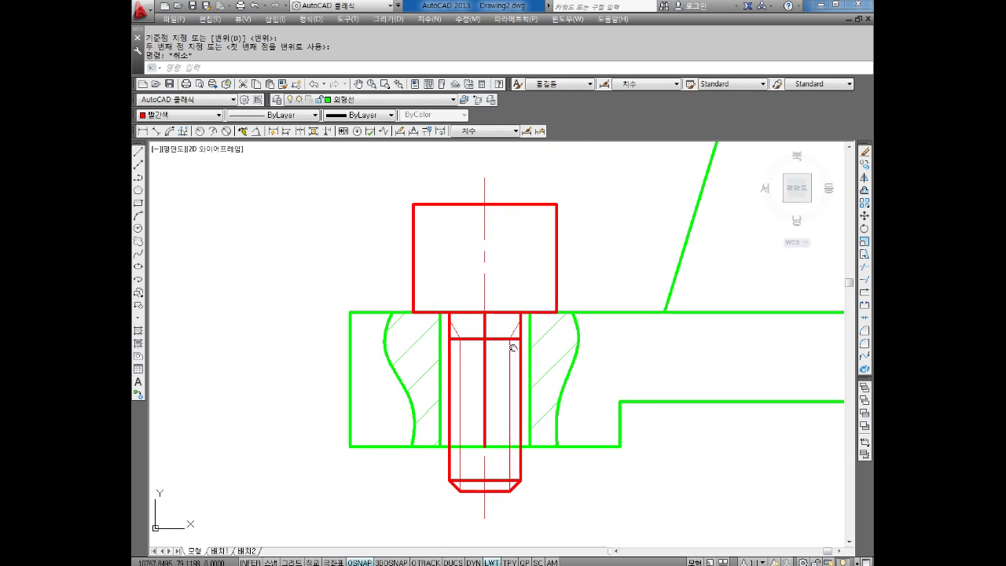
{"action": "key", "text": "Escape"}
{"action": "left_click", "coordinate": [477, 353]}
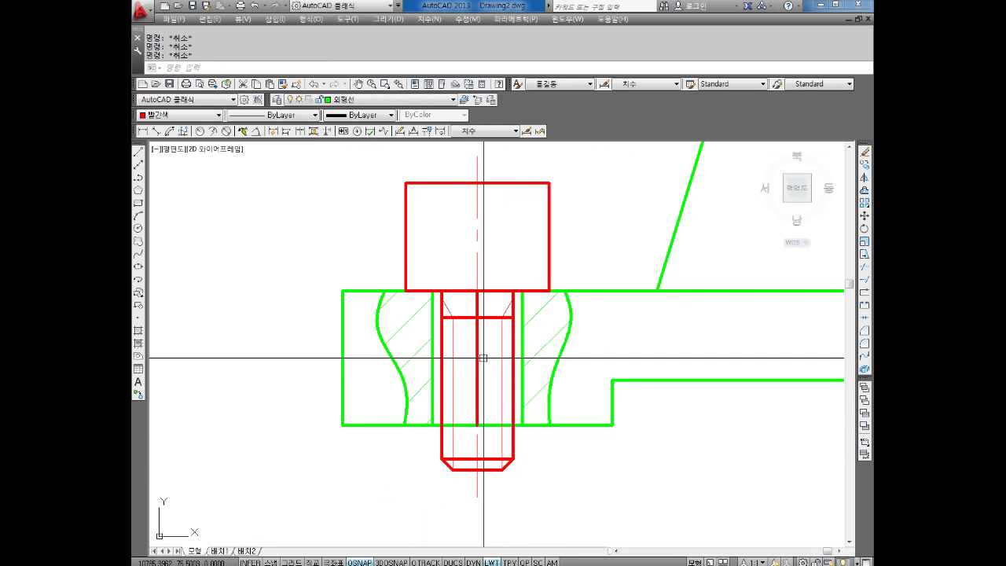
{"action": "key", "text": "Delete"}
{"action": "key", "text": "Escape"}
{"action": "scroll", "coordinate": [471, 354], "scroll_direction": "down", "scroll_amount": 3}
{"action": "scroll", "coordinate": [456, 358], "scroll_direction": "down", "scroll_amount": 2}
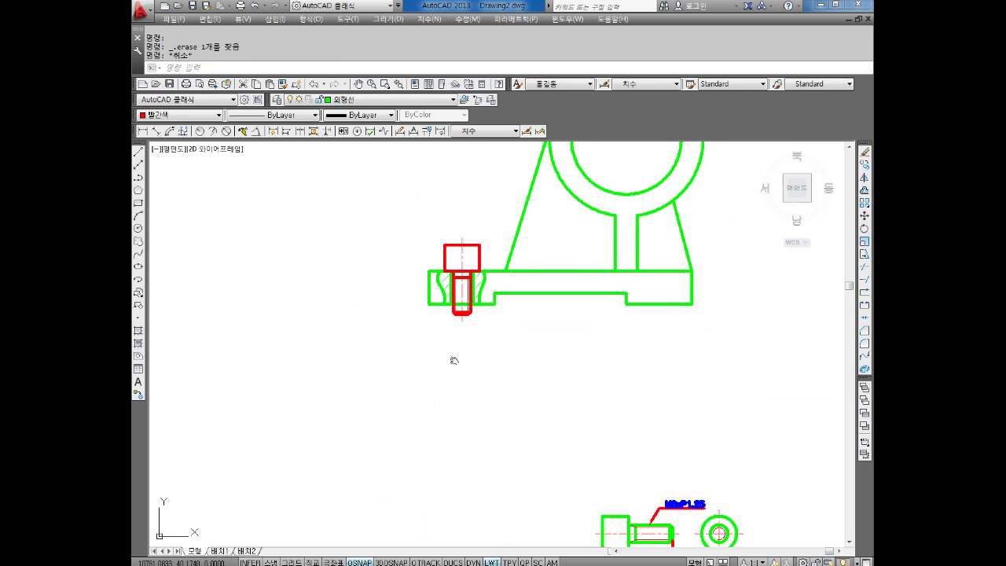
{"action": "key", "text": "alt+Tab"}
Add the rotate steps R0엔터, 도형선택, 엔터, 기준점 and -90 as separate note lines
{"action": "scroll", "coordinate": [688, 460], "scroll_direction": "down", "scroll_amount": 3}
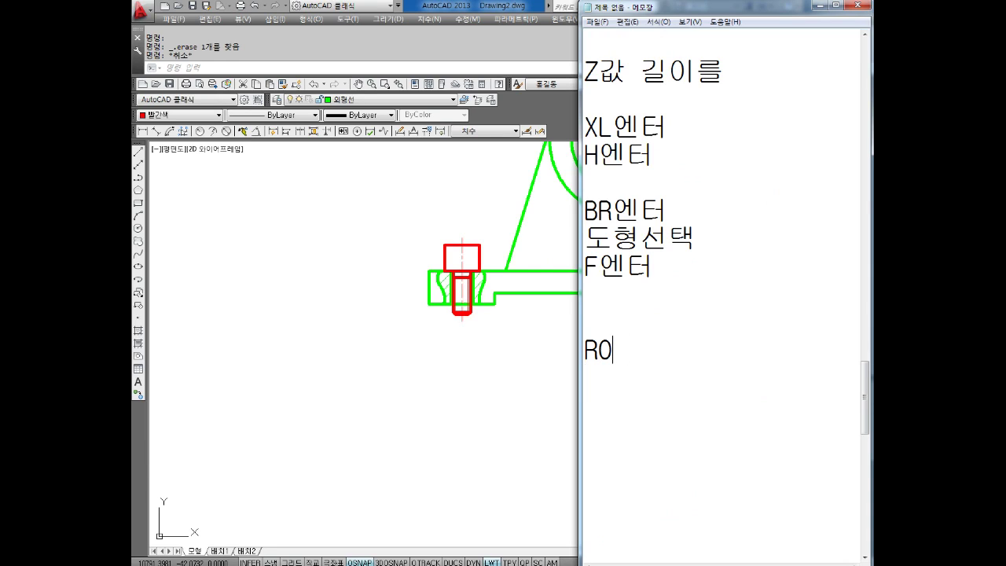
{"action": "type", "text": "엔터"}
{"action": "key", "text": "Return"}
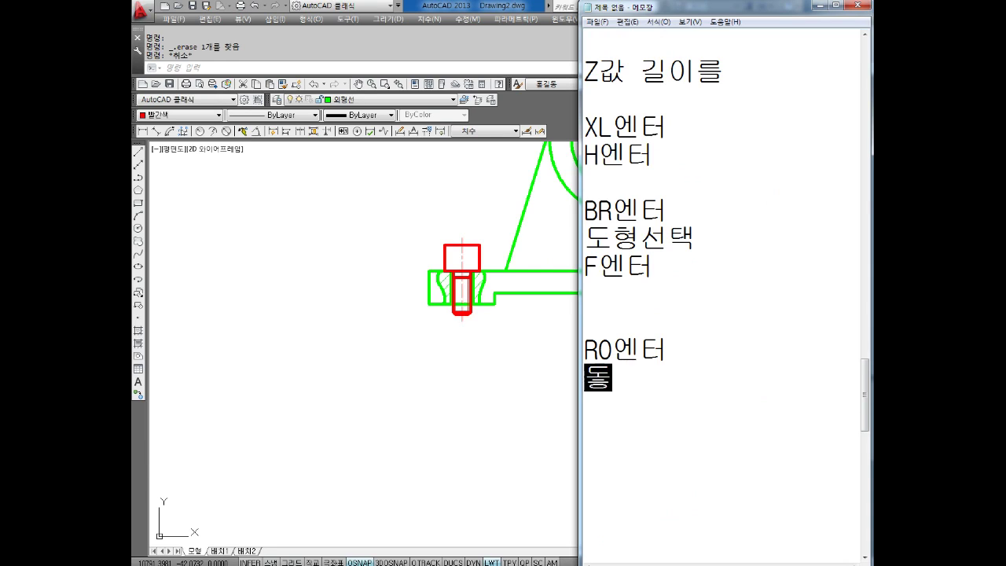
{"action": "type", "text": "형선택"}
{"action": "key", "text": "Return"}
{"action": "type", "text": "ㅇ"}
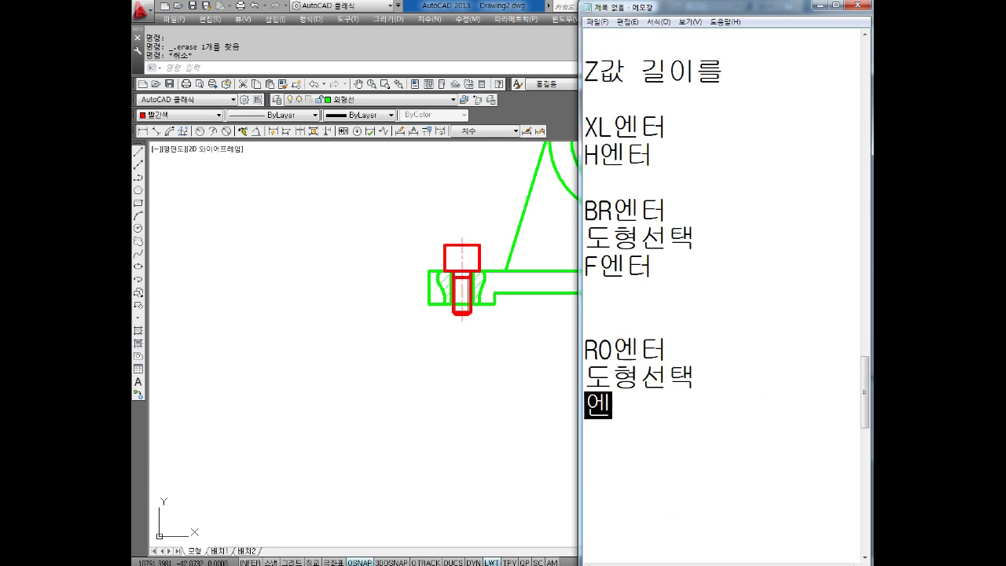
{"action": "type", "text": "준점"}
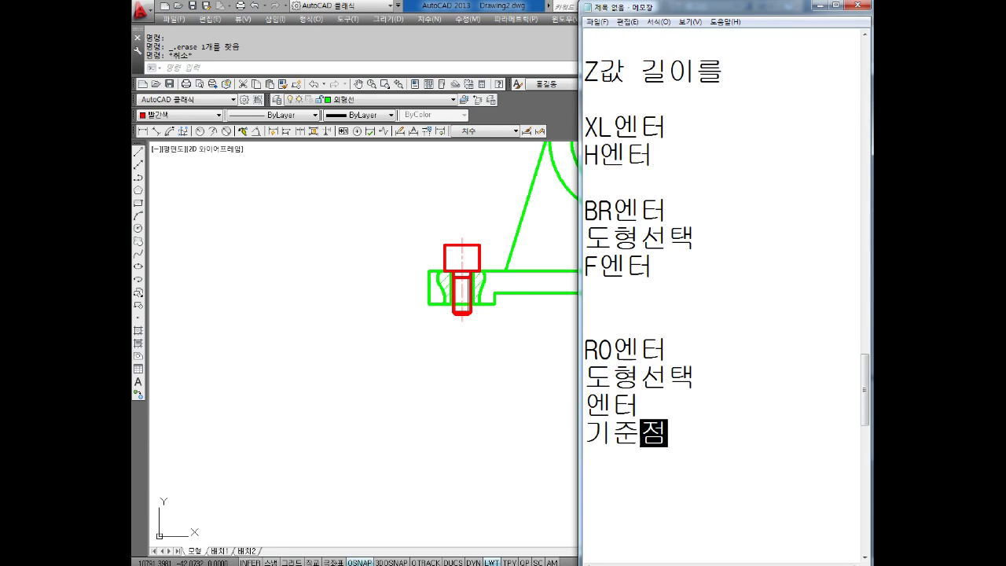
{"action": "type", "text": "-90"}
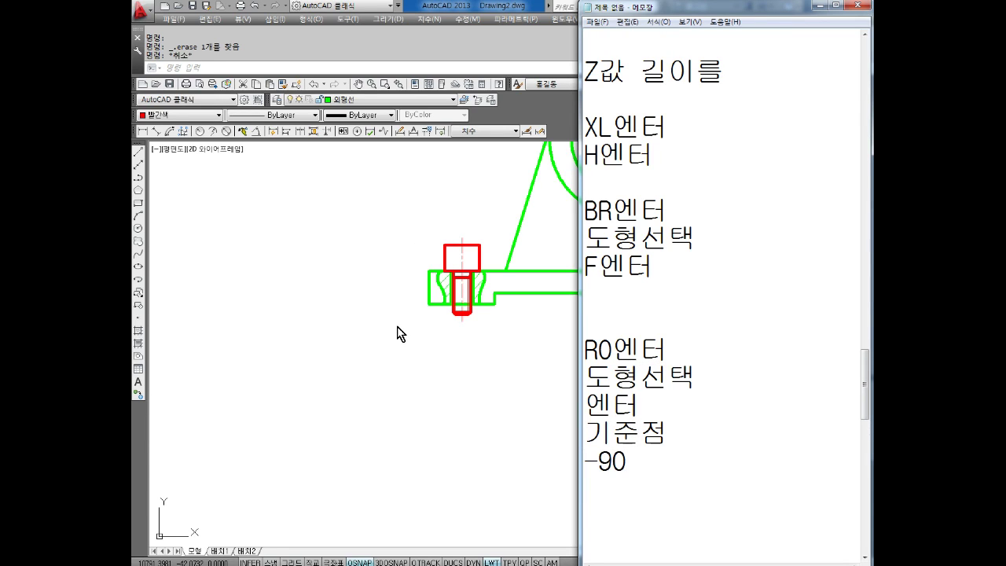
{"action": "key", "text": "Return"}
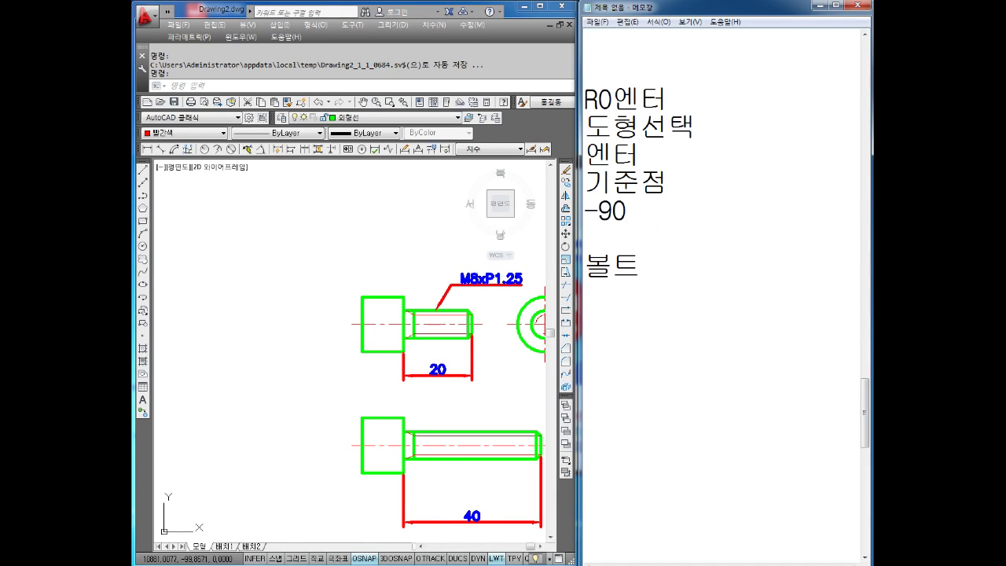
Add the lines 선반 (황삭가공), 부품완성 and 너트(내경나사) under 볼트
{"action": "type", "text": "ㄴ보나"}
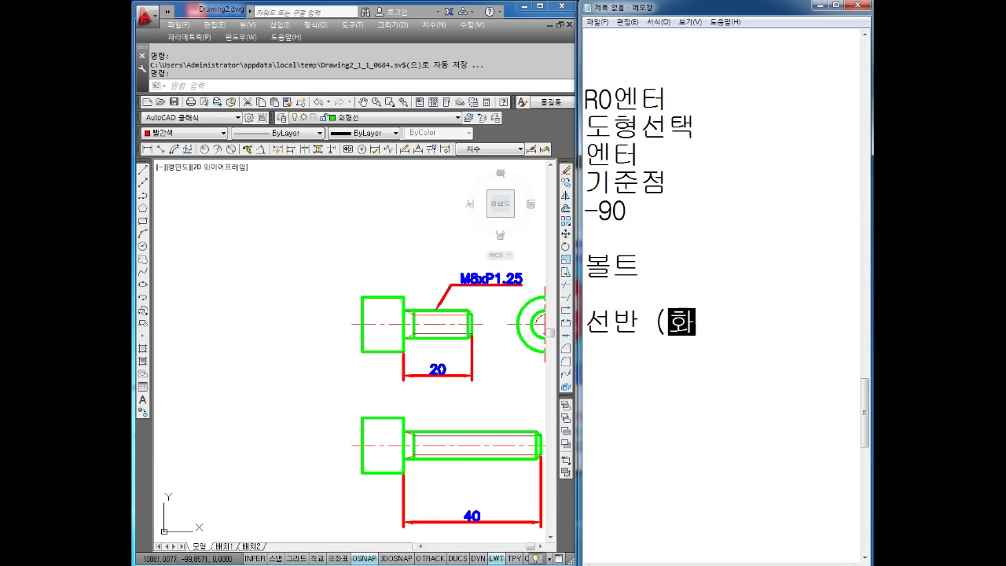
{"action": "type", "text": "ㅇ사가고"}
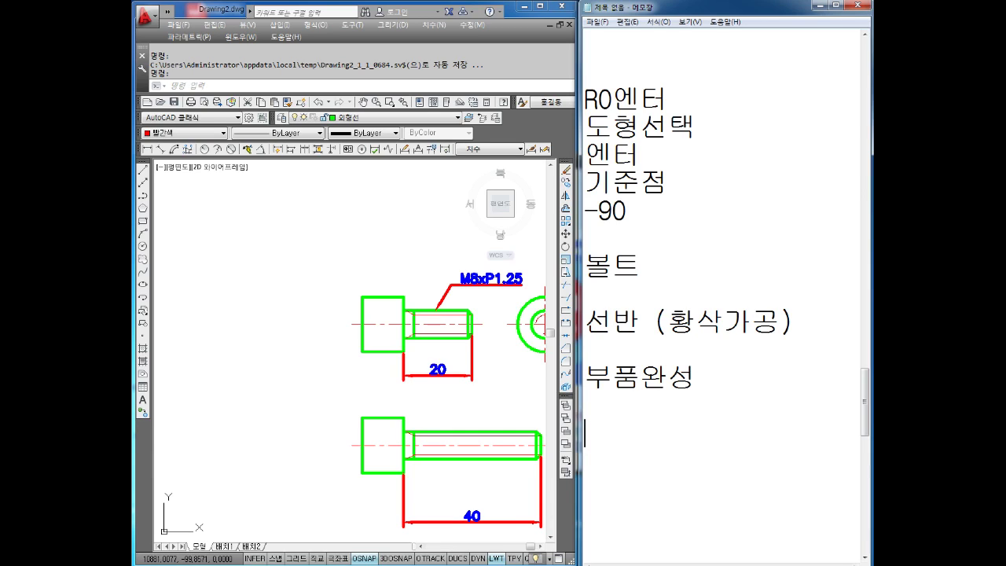
{"action": "type", "text": "너트(내"}
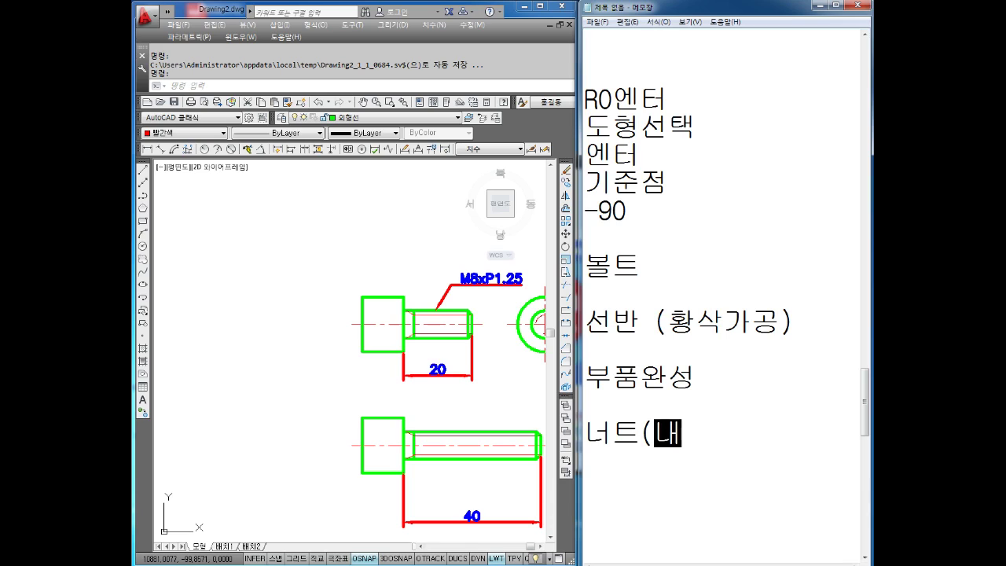
{"action": "type", "text": "경나사"}
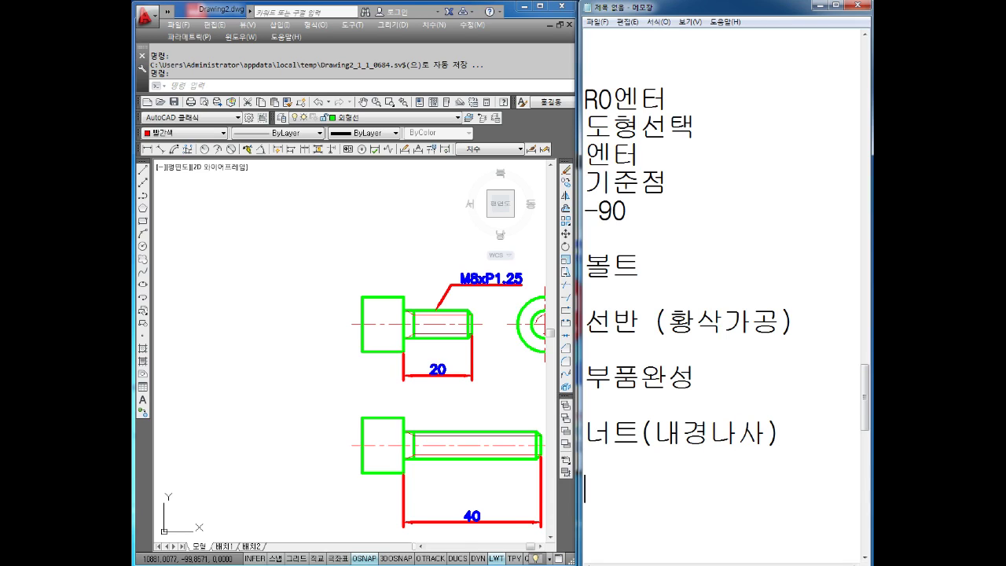
{"action": "key", "text": "Return"}
{"action": "key", "text": "Return"}
{"action": "key", "text": "Return"}
{"action": "key", "text": "Return"}
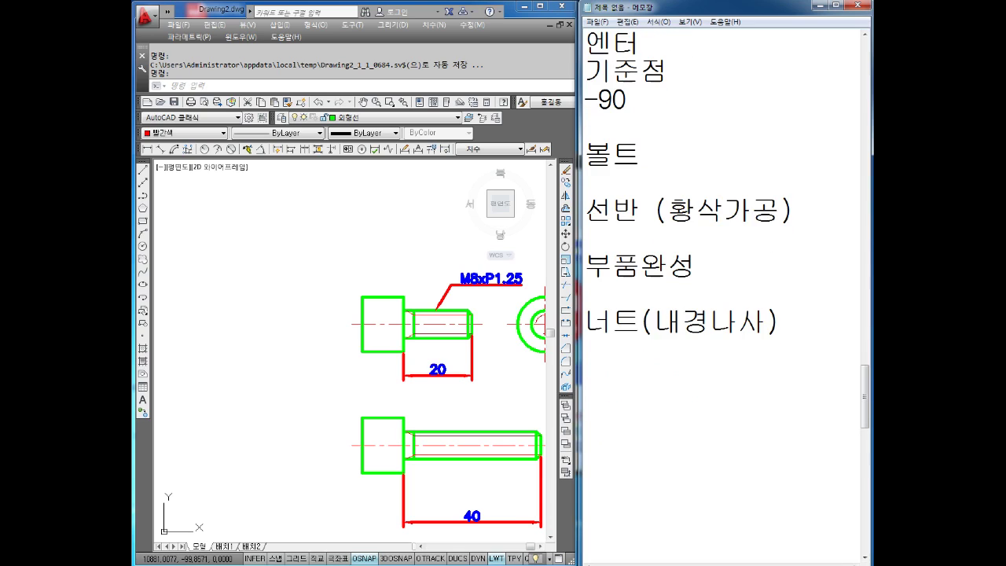
{"action": "type", "text": "\\"}
{"action": "key", "text": "Return"}
{"action": "key", "text": "Return"}
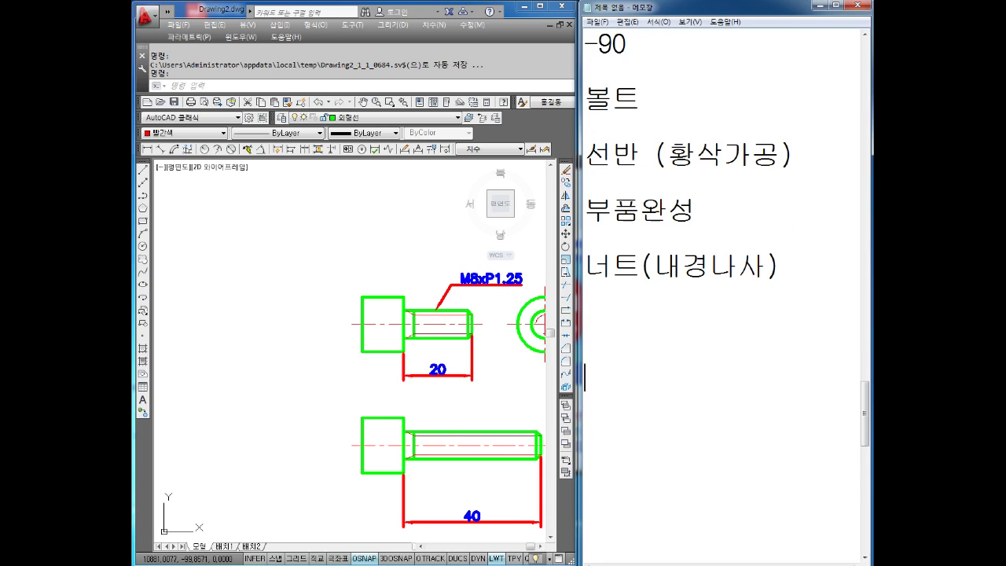
Add the lines 드릴(센터드릴,드릴) and 탭(나사공구)가공, fixing a typo
{"action": "type", "text": "드릴"}
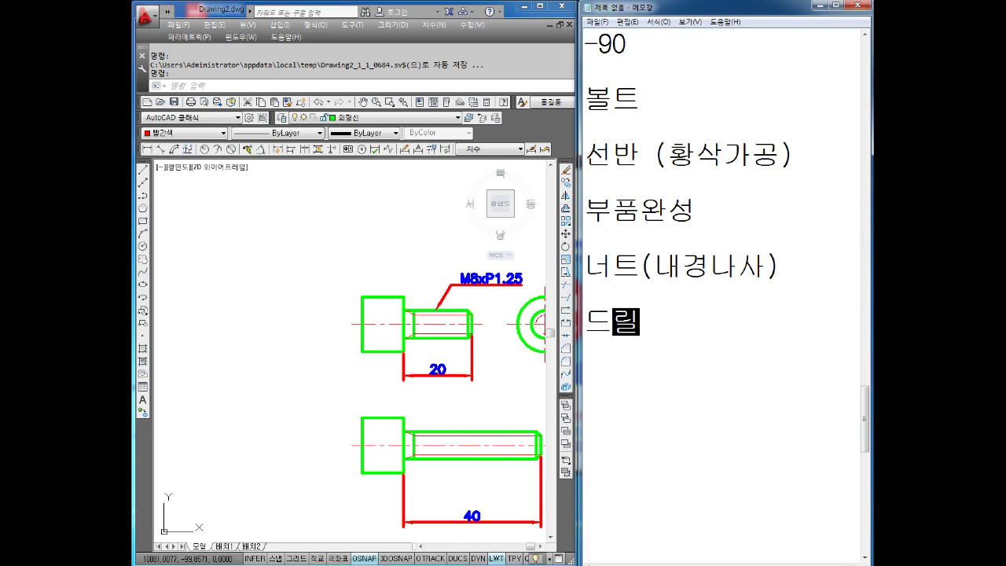
{"action": "type", "text": "센터드리"}
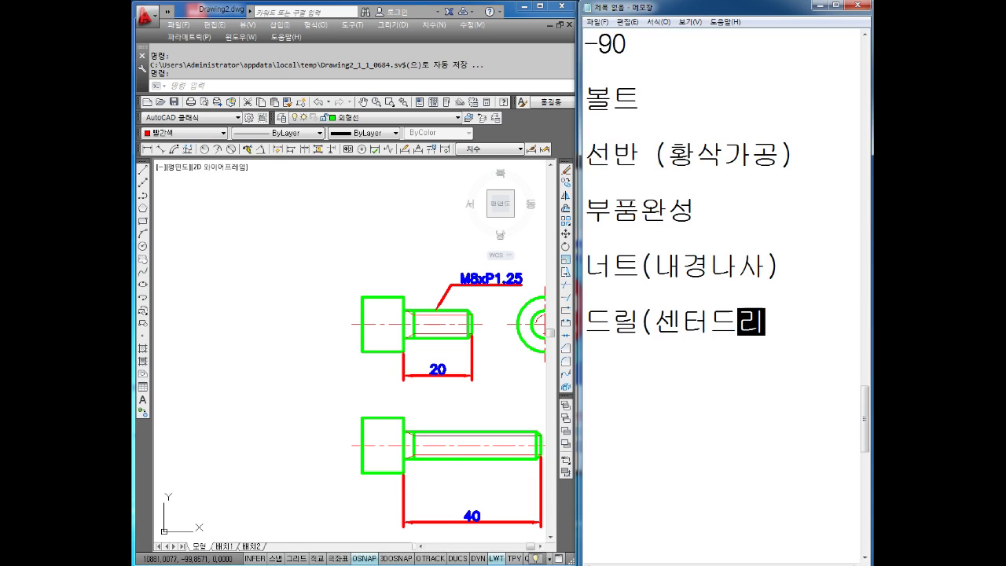
{"action": "type", "text": ",ㅇ"}
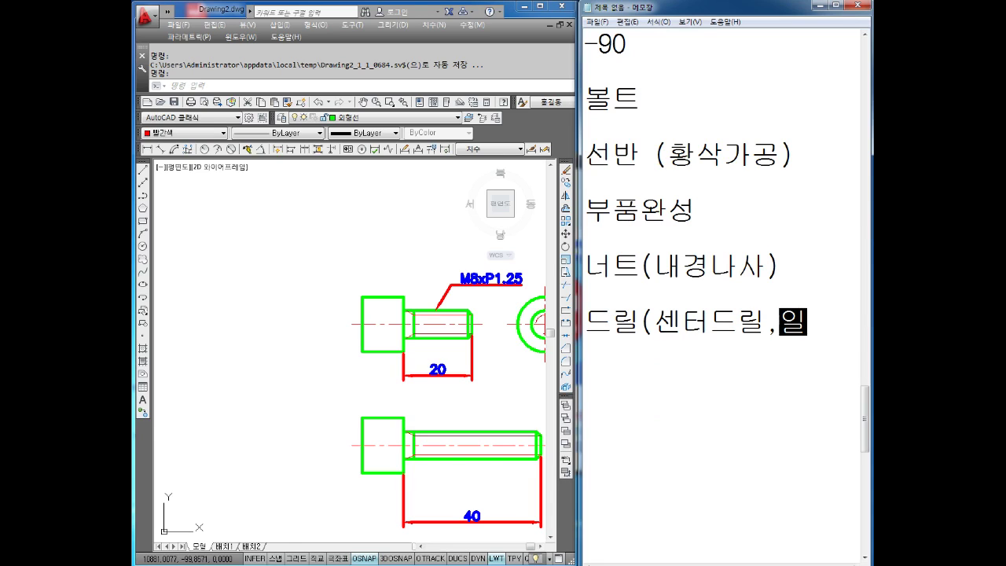
{"action": "type", "text": "릴"}
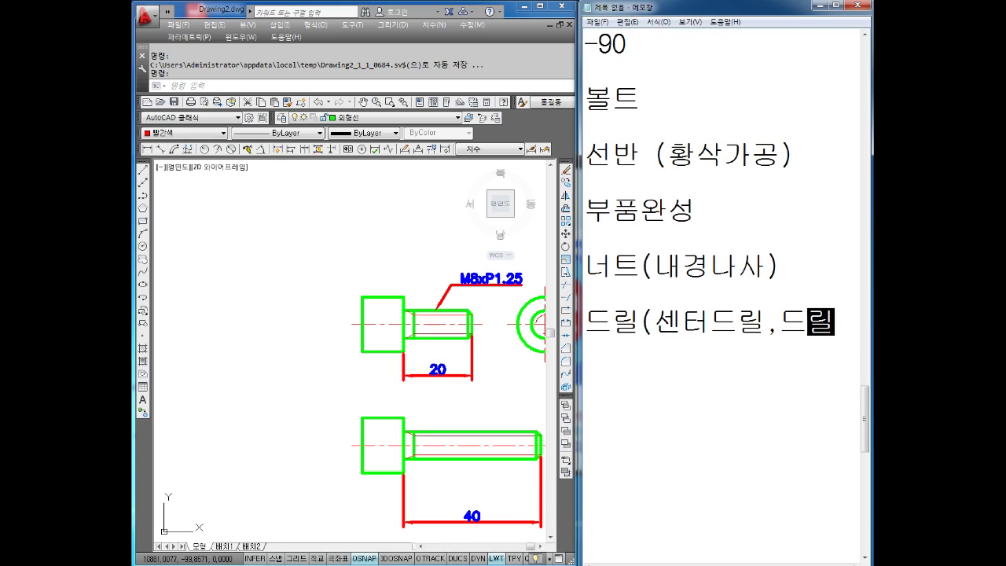
{"action": "type", "text": ")"}
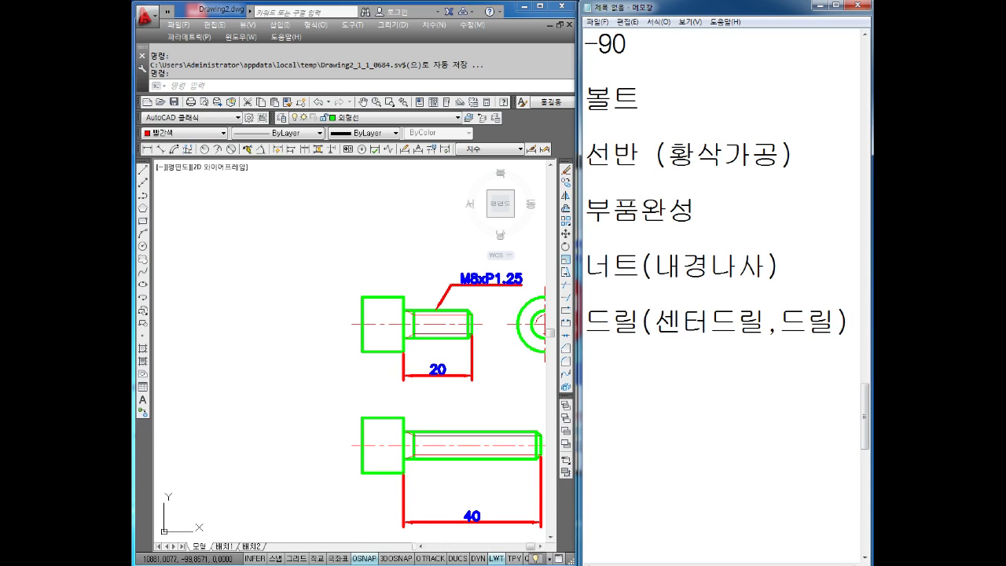
{"action": "key", "text": "Return"}
{"action": "type", "text": "ㅌ"}
{"action": "type", "text": "ㅏ나"}
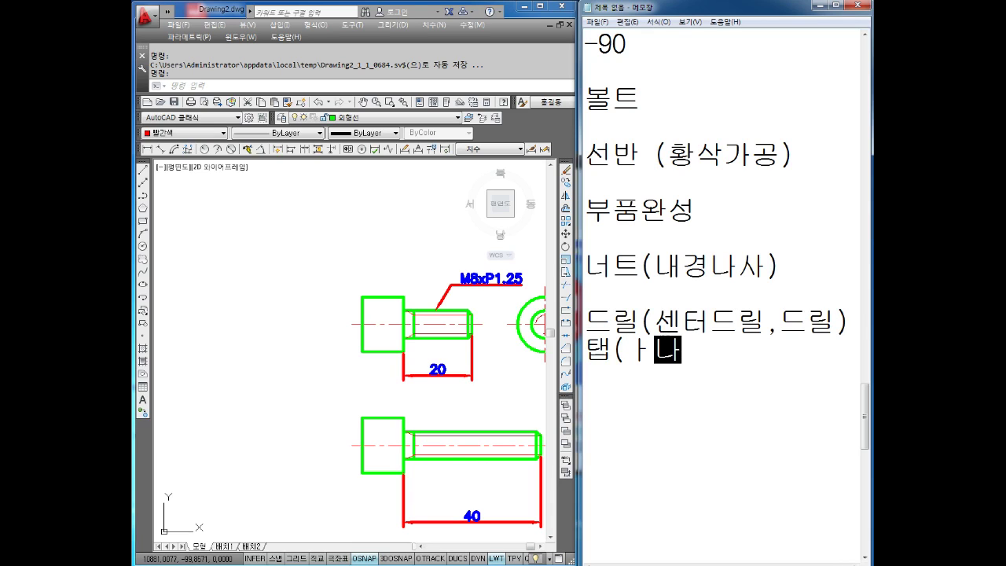
{"action": "key", "text": "BackSpace"}
{"action": "key", "text": "BackSpace"}
{"action": "type", "text": "나사고ㅇㄱ"}
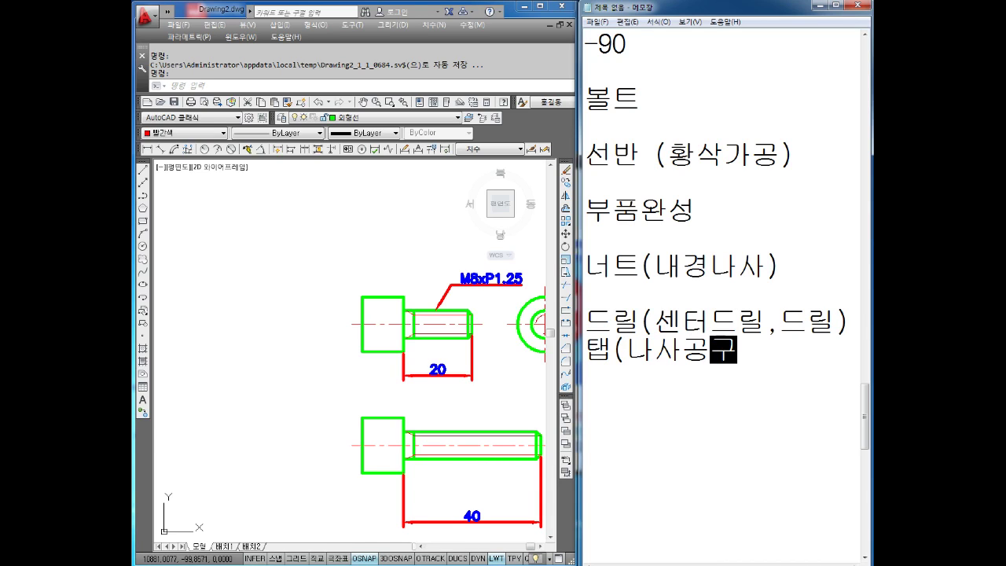
{"action": "type", "text": "ㅜ"}
{"action": "type", "text": "가공"}
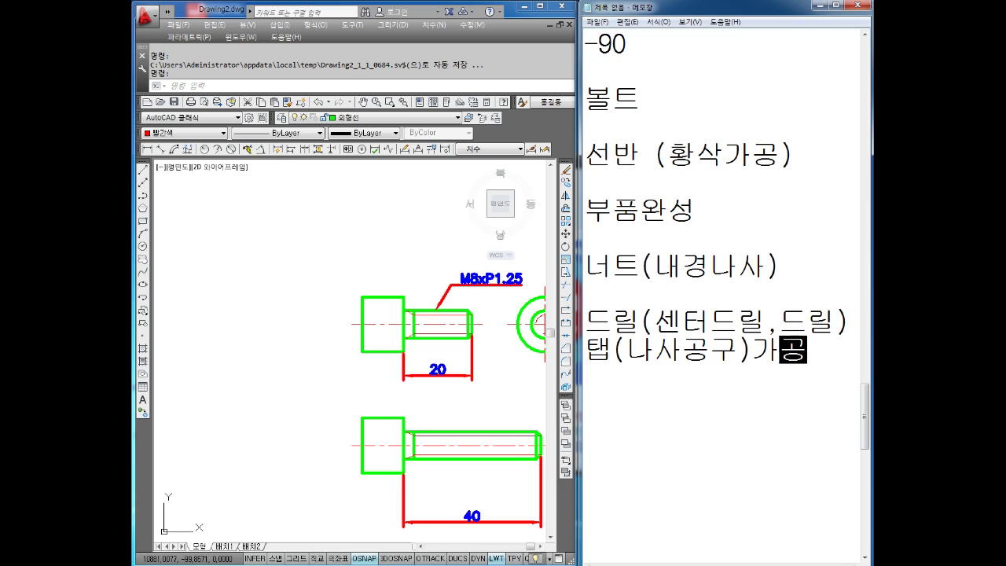
{"action": "key", "text": "Return"}
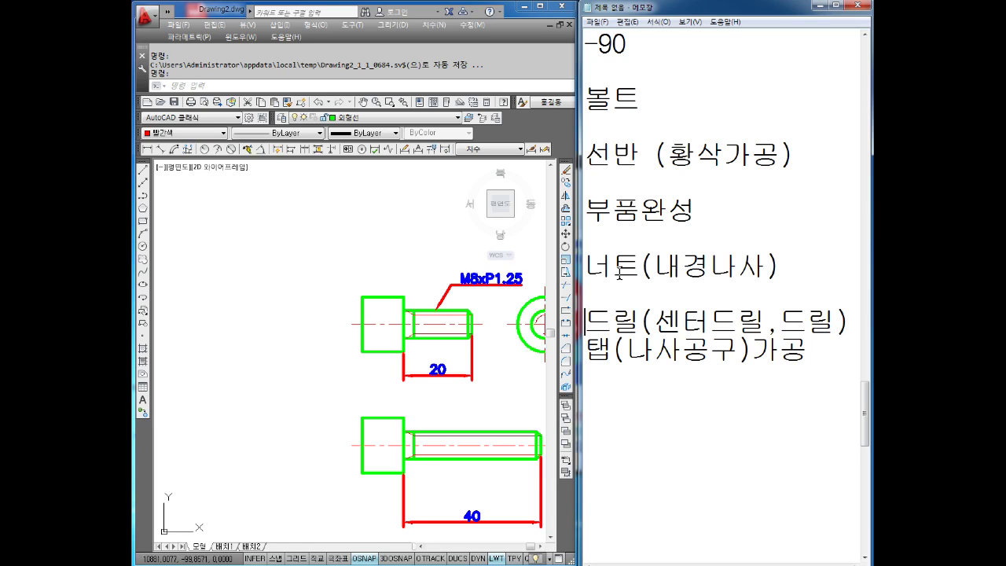
Insert a '모따기가공' line above the tapping step in the Notepad note
{"action": "key", "text": "Down"}
{"action": "key", "text": "Return"}
{"action": "type", "text": "모따기"}
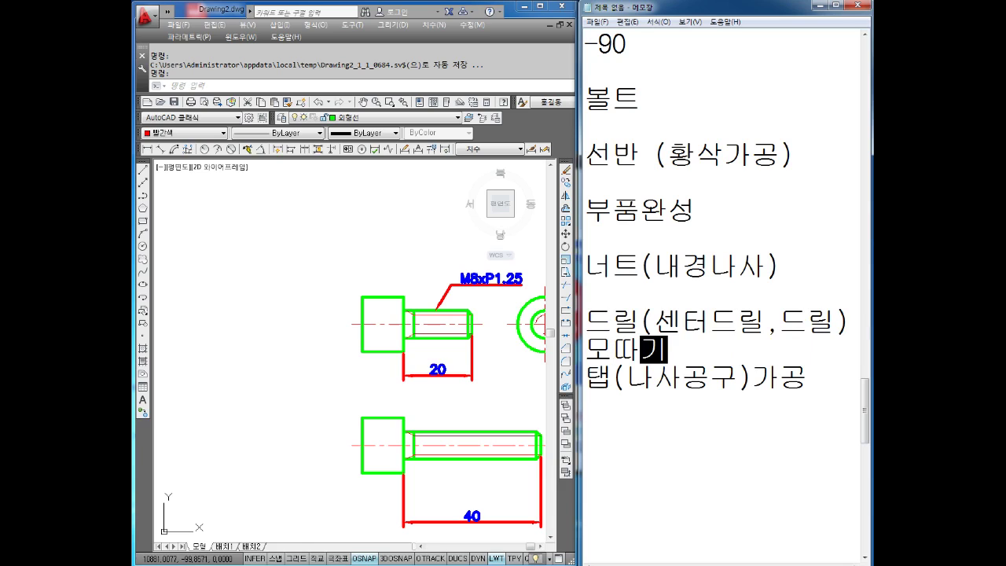
{"action": "type", "text": "각공"}
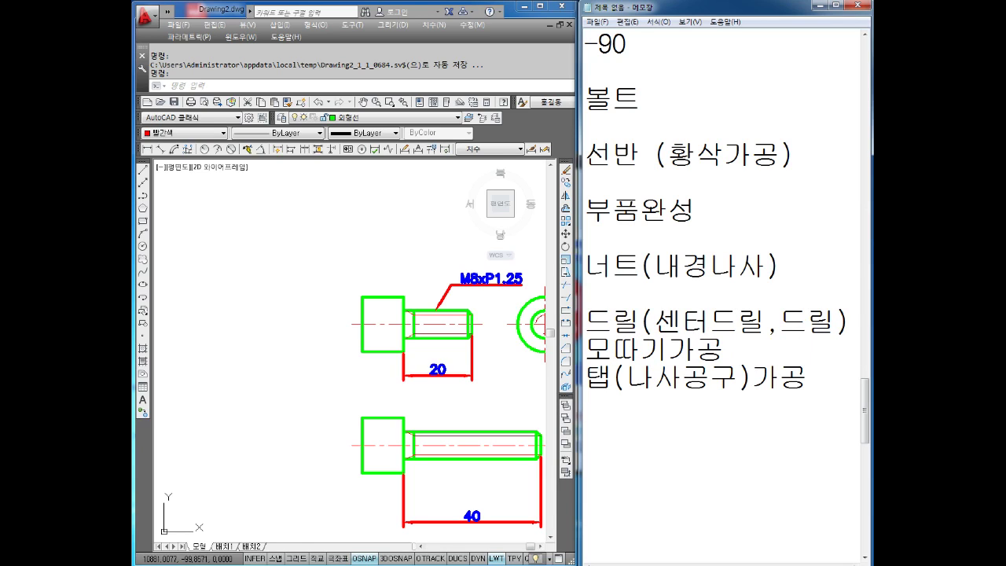
{"action": "key", "text": "Down"}
{"action": "key", "text": "Down"}
Add a '드릴직경값?' line before the chamfering line, with blank lines separating the entries
{"action": "key", "text": "Return"}
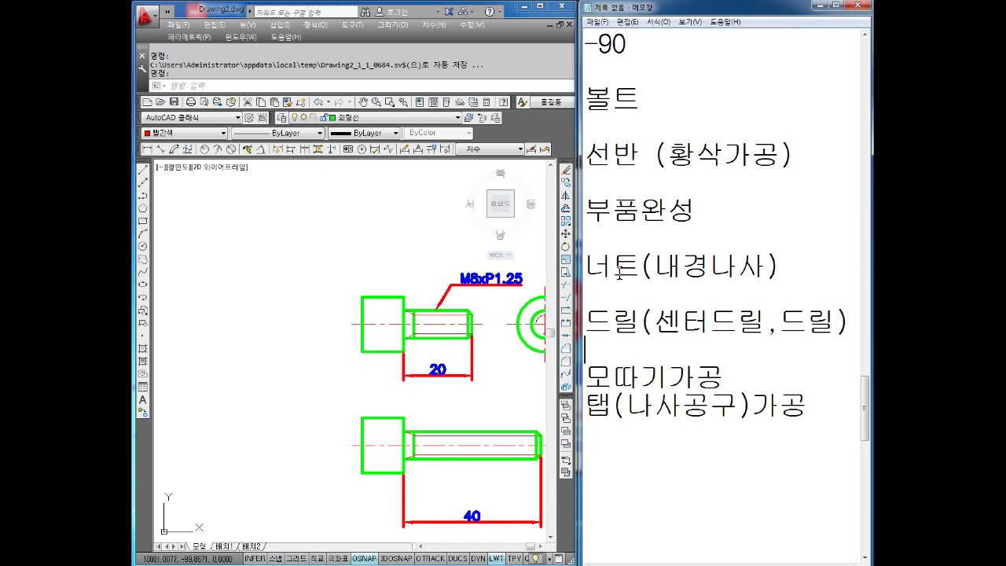
{"action": "type", "text": "드릴직경ㄱ"}
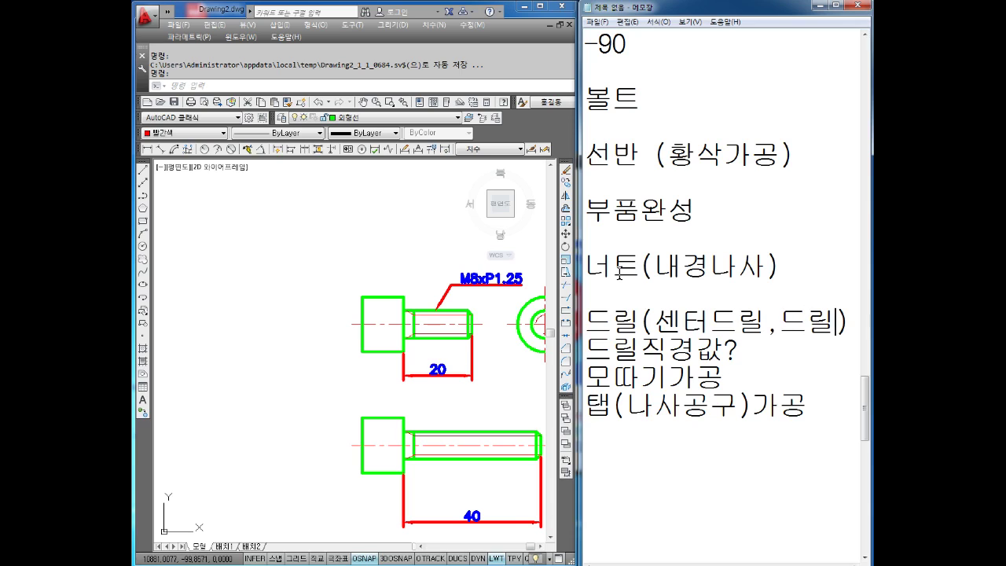
{"action": "key", "text": "Return"}
{"action": "key", "text": "Down"}
{"action": "key", "text": "Return"}
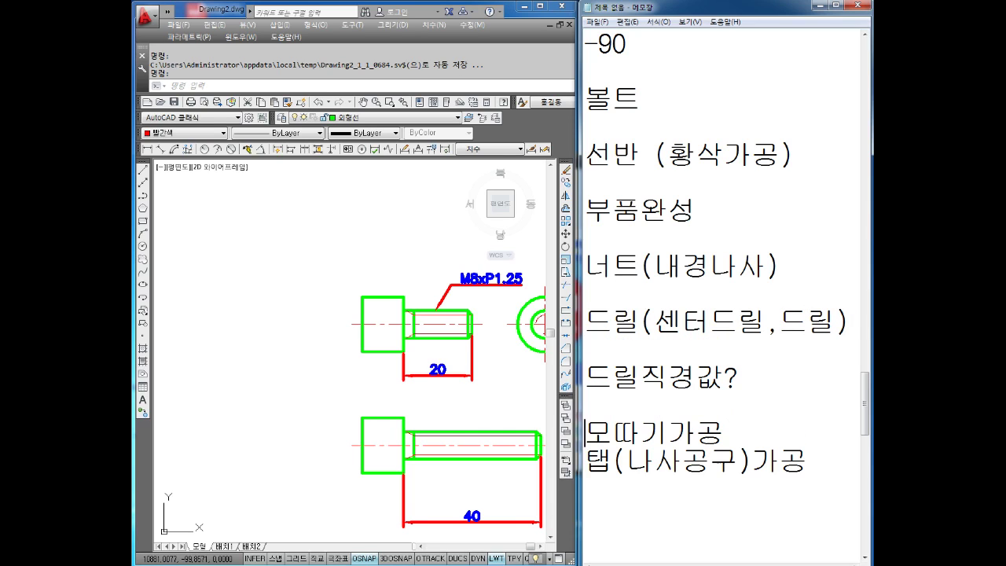
{"action": "key", "text": "Return"}
{"action": "key", "text": "Return"}
{"action": "key", "text": "Return"}
{"action": "key", "text": "Return"}
{"action": "key", "text": "Return"}
{"action": "key", "text": "Return"}
{"action": "key", "text": "Return"}
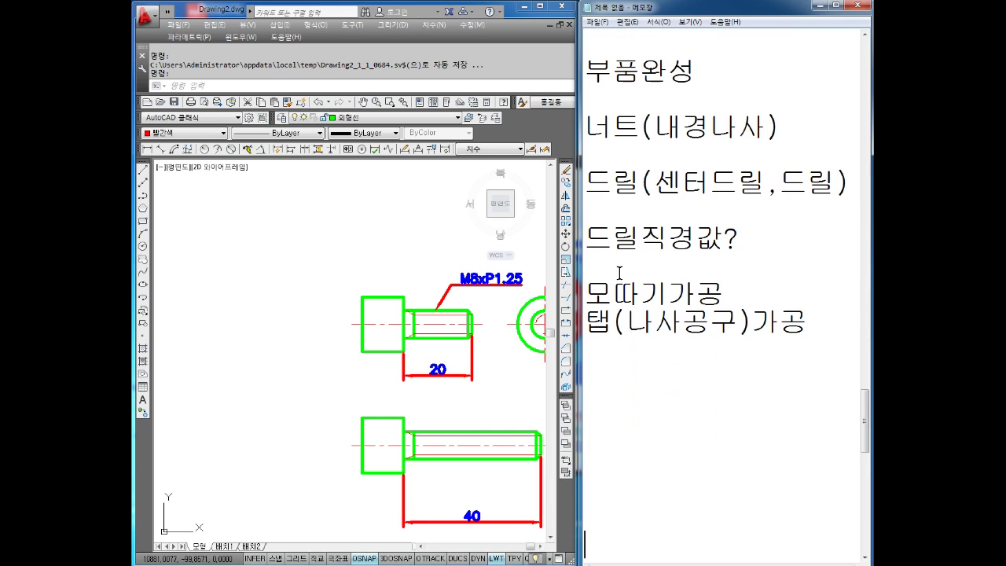
{"action": "key", "text": "Return"}
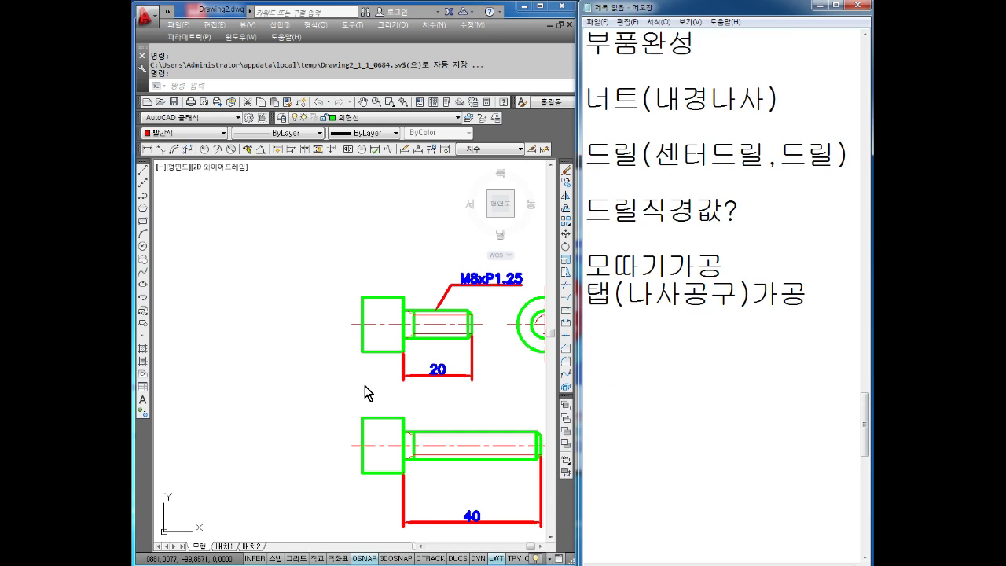
Draw a circle in empty space and a larger concentric circle around it
{"action": "middle_click_drag", "start_coordinate": [304, 315], "coordinate": [413, 342]}
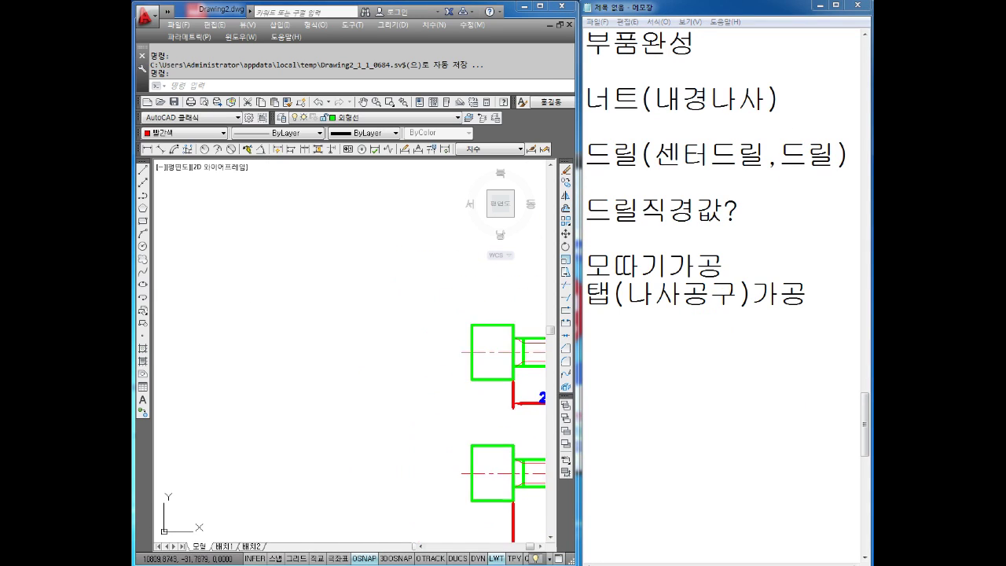
{"action": "type", "text": "c"}
{"action": "key", "text": "Return"}
{"action": "left_click", "coordinate": [289, 334]}
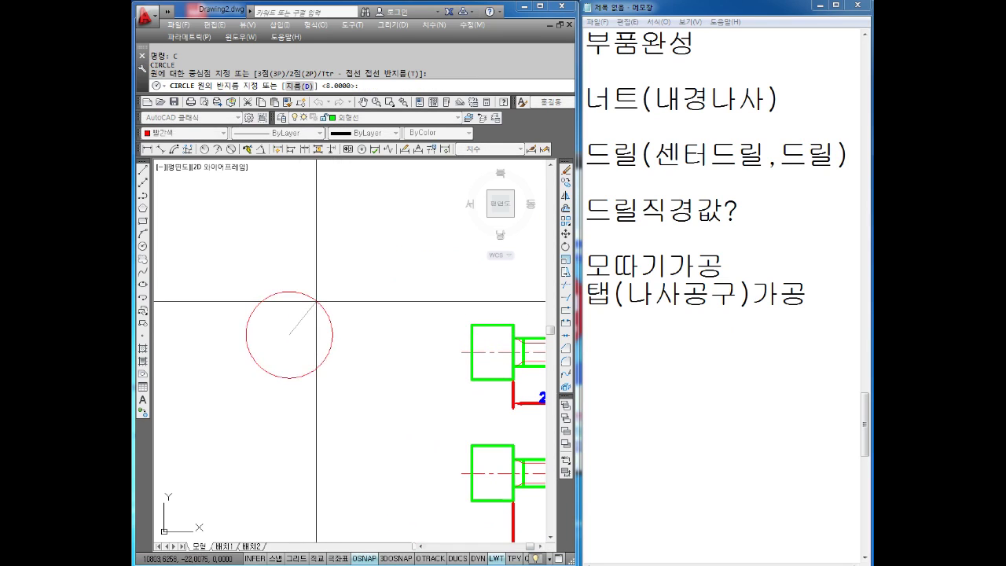
{"action": "left_click", "coordinate": [327, 289]}
{"action": "key", "text": "Escape"}
{"action": "middle_click_drag", "start_coordinate": [287, 334], "coordinate": [331, 312]}
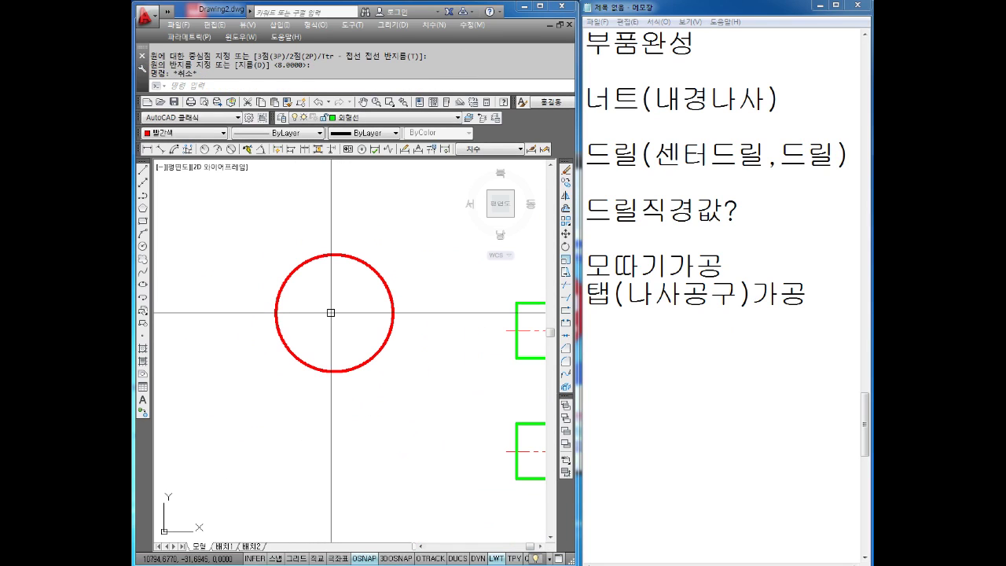
{"action": "type", "text": "c"}
{"action": "key", "text": "Return"}
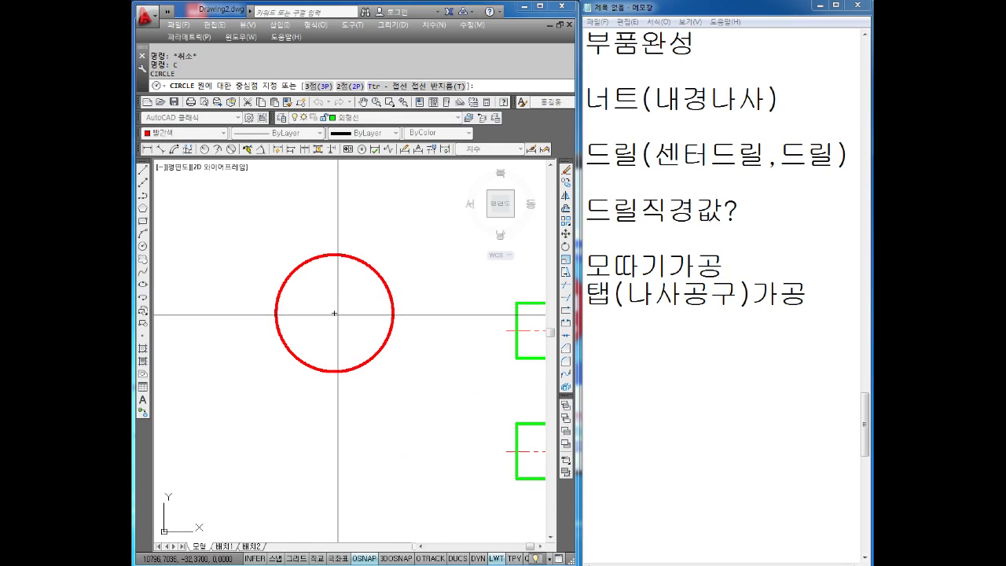
{"action": "left_click", "coordinate": [334, 314]}
{"action": "left_click", "coordinate": [376, 254]}
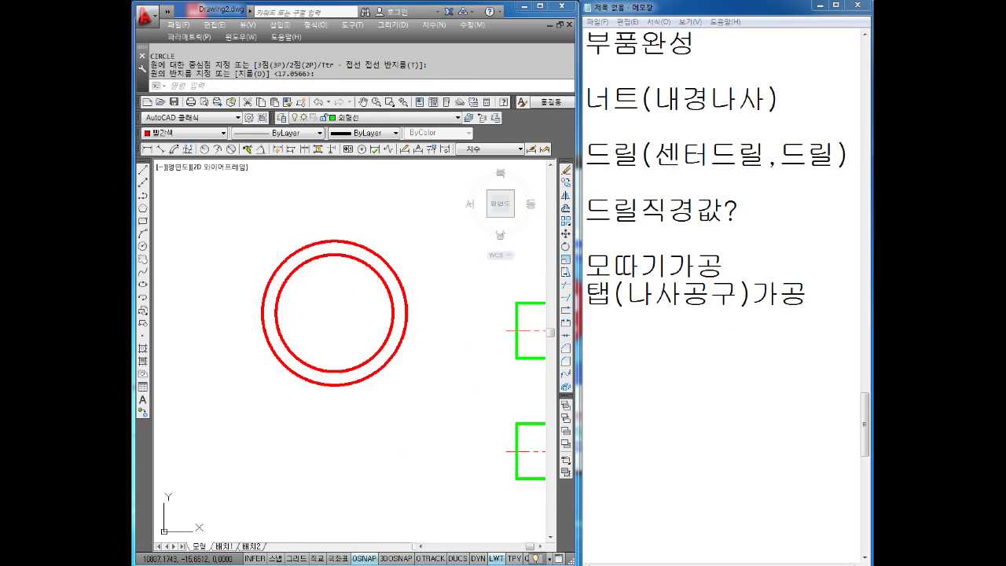
{"action": "key", "text": "Escape"}
{"action": "key", "text": "Escape"}
{"action": "key", "text": "Escape"}
Break the outer circle between two Nearest-snapped points, leaving a three-quarter arc
{"action": "type", "text": "br"}
{"action": "key", "text": "Return"}
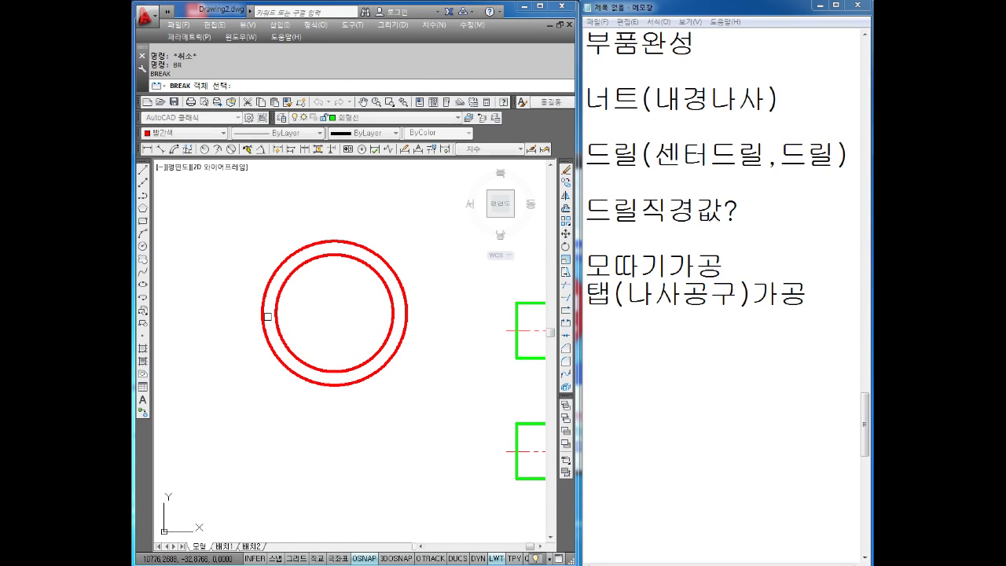
{"action": "left_click", "coordinate": [262, 313]}
{"action": "type", "text": "F"}
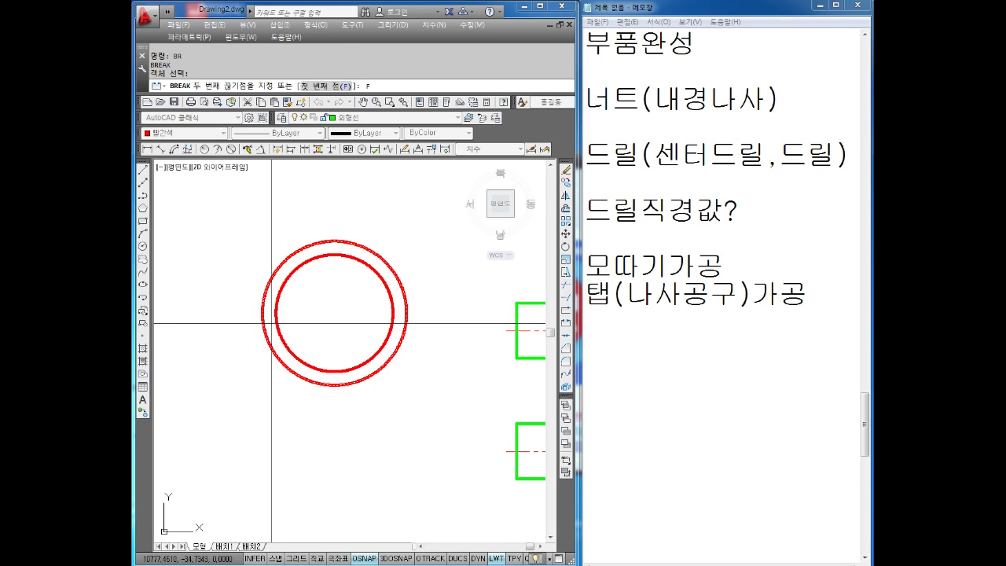
{"action": "key", "text": "Return"}
{"action": "right_click", "coordinate": [241, 264], "text": "shift"}
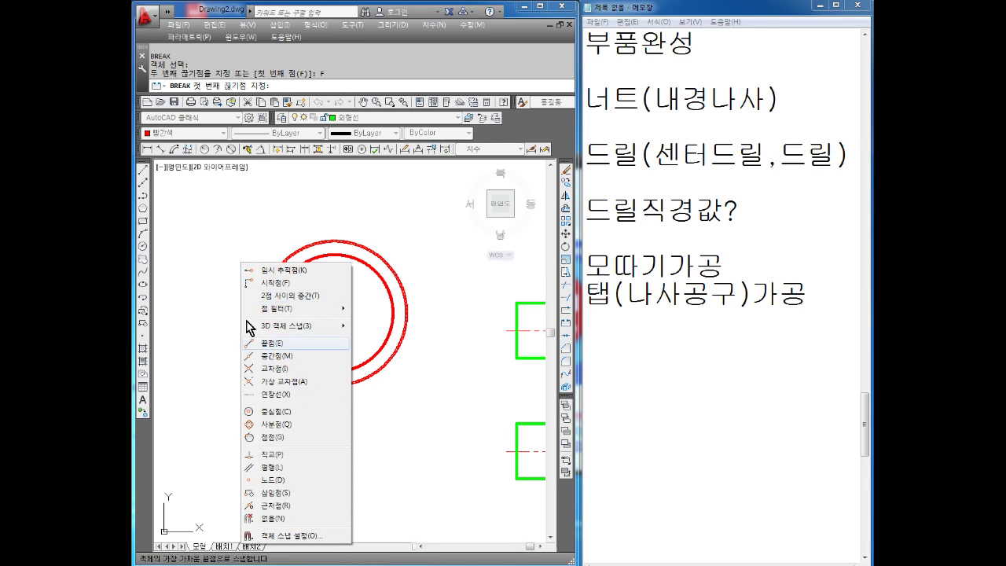
{"action": "left_click", "coordinate": [276, 506]}
{"action": "left_click", "coordinate": [267, 307]}
{"action": "right_click", "coordinate": [289, 421], "text": "shift"}
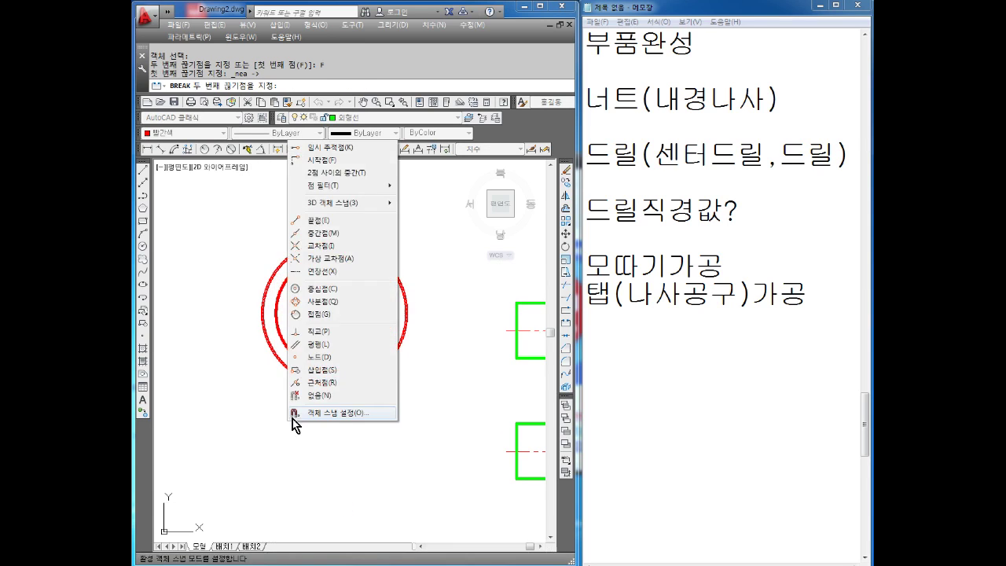
{"action": "left_click", "coordinate": [330, 382]}
{"action": "left_click", "coordinate": [331, 385]}
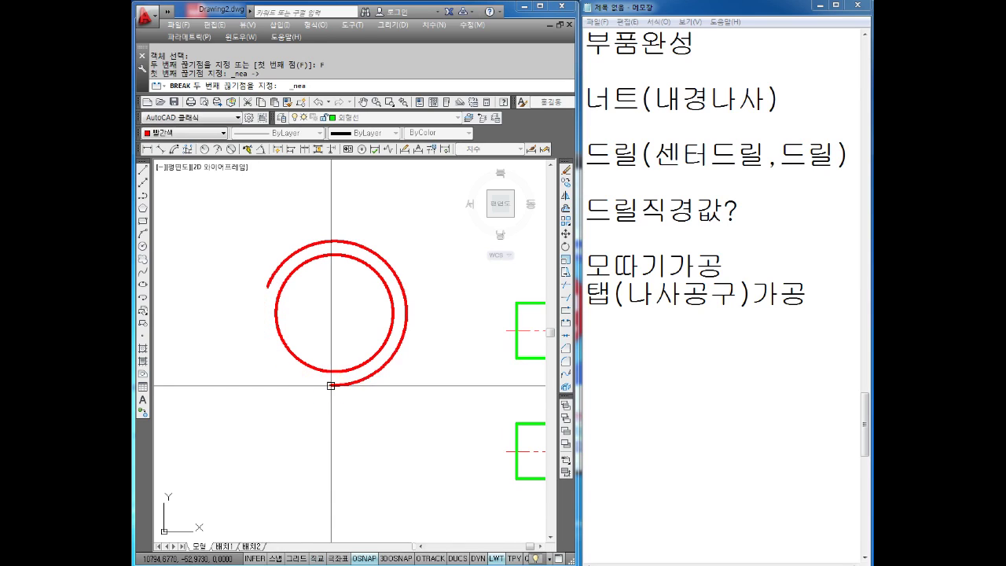
{"action": "key", "text": "Escape"}
{"action": "key", "text": "Escape"}
Set the outer thread arc's lineweight to 0.00 mm
{"action": "middle_click_drag", "start_coordinate": [374, 393], "coordinate": [369, 404]}
{"action": "left_click", "coordinate": [364, 262]}
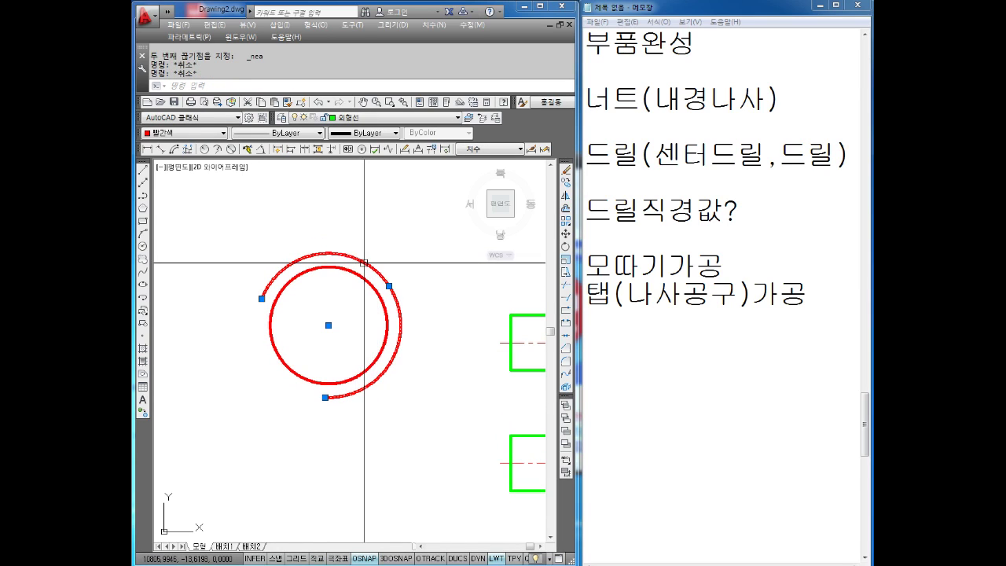
{"action": "left_click", "coordinate": [363, 132]}
{"action": "scroll", "coordinate": [359, 198], "scroll_direction": "up", "scroll_amount": 3}
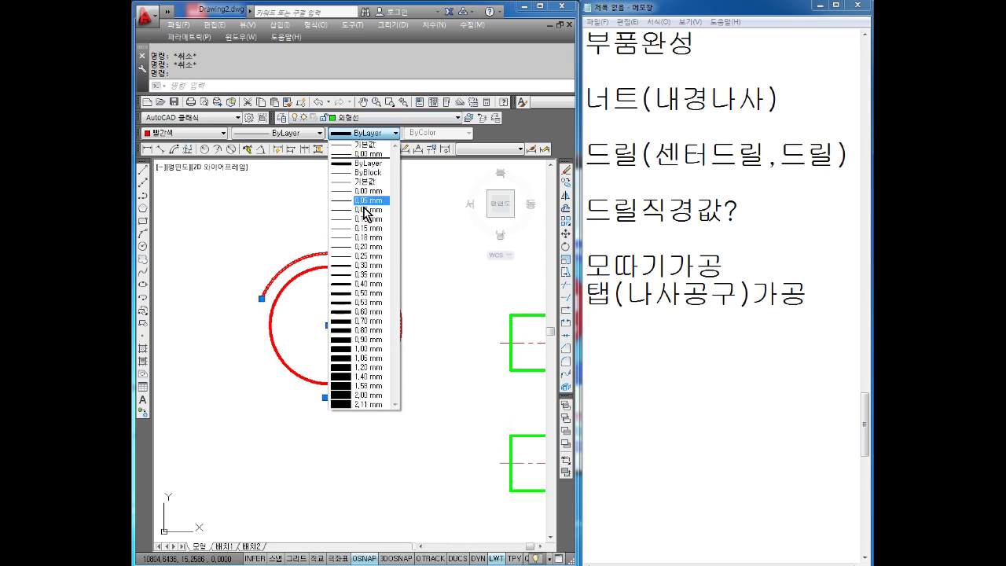
{"action": "left_click", "coordinate": [369, 192]}
{"action": "key", "text": "Escape"}
{"action": "scroll", "coordinate": [427, 314], "scroll_direction": "up", "scroll_amount": 1}
{"action": "middle_click_drag", "start_coordinate": [427, 315], "coordinate": [359, 292]}
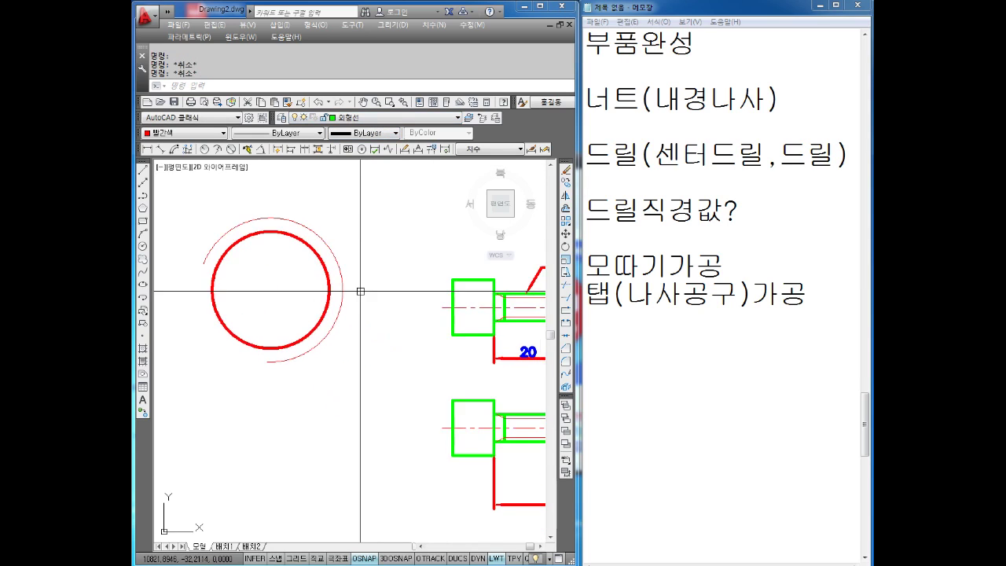
{"action": "scroll", "coordinate": [348, 303], "scroll_direction": "down", "scroll_amount": 2}
{"action": "scroll", "coordinate": [413, 315], "scroll_direction": "up", "scroll_amount": 2}
Move the nut's six green circles and centre lines beside the red thread circle
{"action": "type", "text": "M"}
{"action": "key", "text": "Return"}
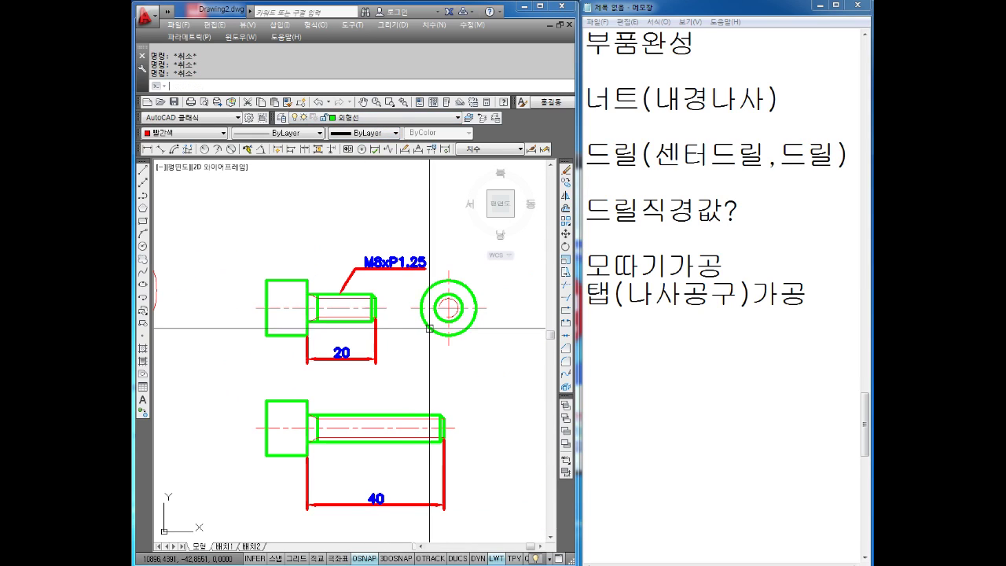
{"action": "scroll", "coordinate": [412, 336], "scroll_direction": "up", "scroll_amount": 4}
{"action": "left_click", "coordinate": [398, 258]}
{"action": "left_click", "coordinate": [272, 417]}
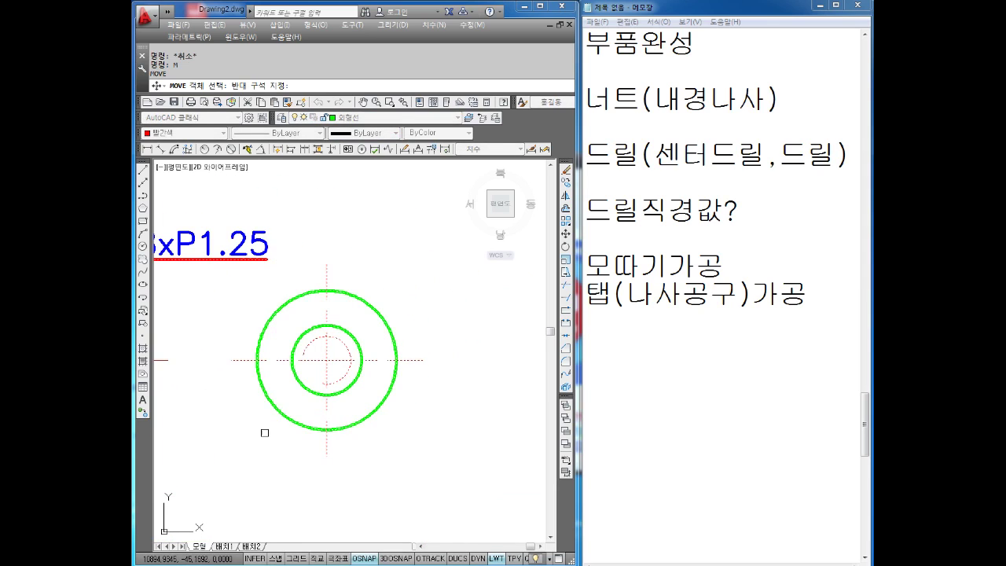
{"action": "key", "text": "Return"}
{"action": "left_click", "coordinate": [326, 355]}
{"action": "scroll", "coordinate": [548, 334], "scroll_direction": "down", "scroll_amount": 3}
{"action": "scroll", "coordinate": [548, 334], "scroll_direction": "up", "scroll_amount": 2}
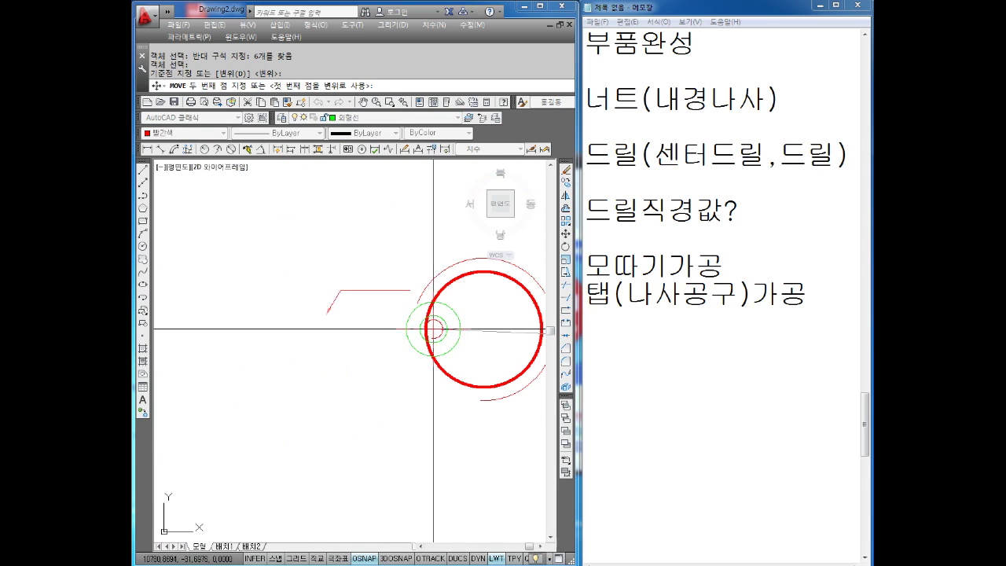
{"action": "left_click", "coordinate": [342, 331]}
Delete the stray red polyline and centre the view on the red thread circle
{"action": "left_click", "coordinate": [230, 332]}
{"action": "key", "text": "Delete"}
{"action": "scroll", "coordinate": [344, 329], "scroll_direction": "up", "scroll_amount": 3}
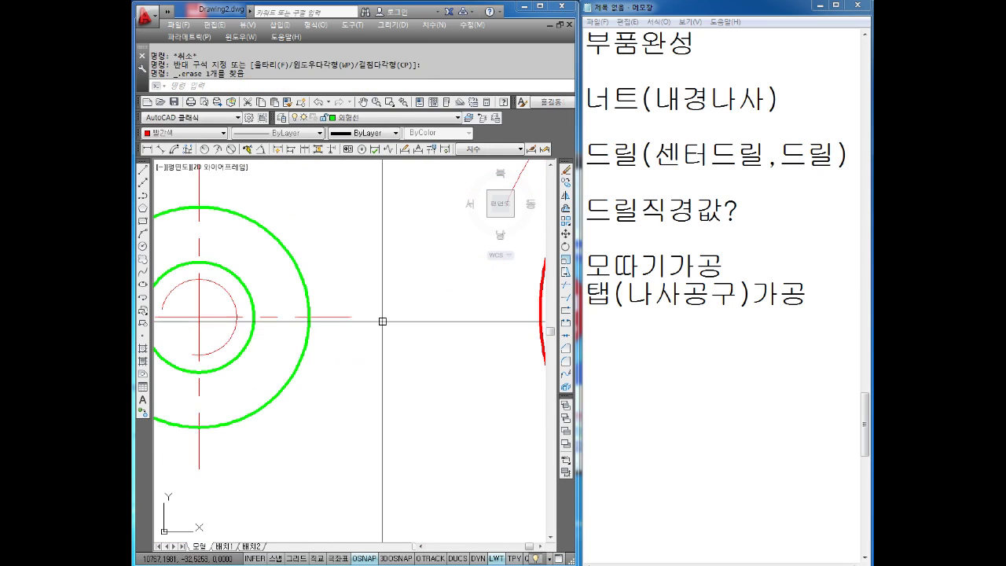
{"action": "scroll", "coordinate": [344, 329], "scroll_direction": "up", "scroll_amount": 2}
{"action": "scroll", "coordinate": [344, 329], "scroll_direction": "up", "scroll_amount": 2}
{"action": "left_click", "coordinate": [376, 309]}
{"action": "key", "text": "Escape"}
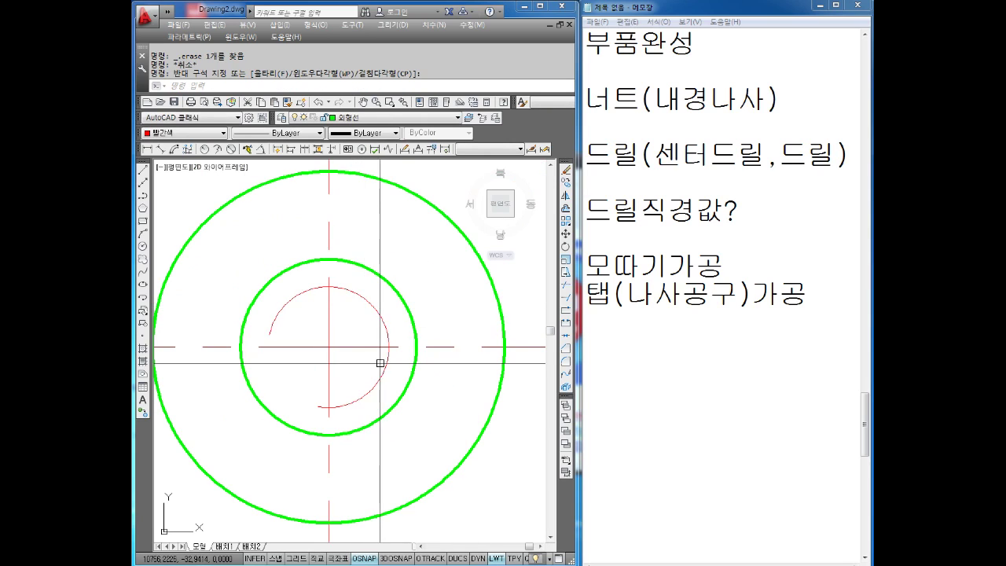
{"action": "scroll", "coordinate": [359, 310], "scroll_direction": "down", "scroll_amount": 5}
{"action": "middle_click_drag", "start_coordinate": [359, 310], "coordinate": [325, 335]}
{"action": "mouse_move", "coordinate": [540, 345]}
{"action": "middle_mouse_down"}
{"action": "mouse_move", "coordinate": [422, 353]}
{"action": "mouse_move", "coordinate": [411, 365]}
{"action": "middle_mouse_up"}
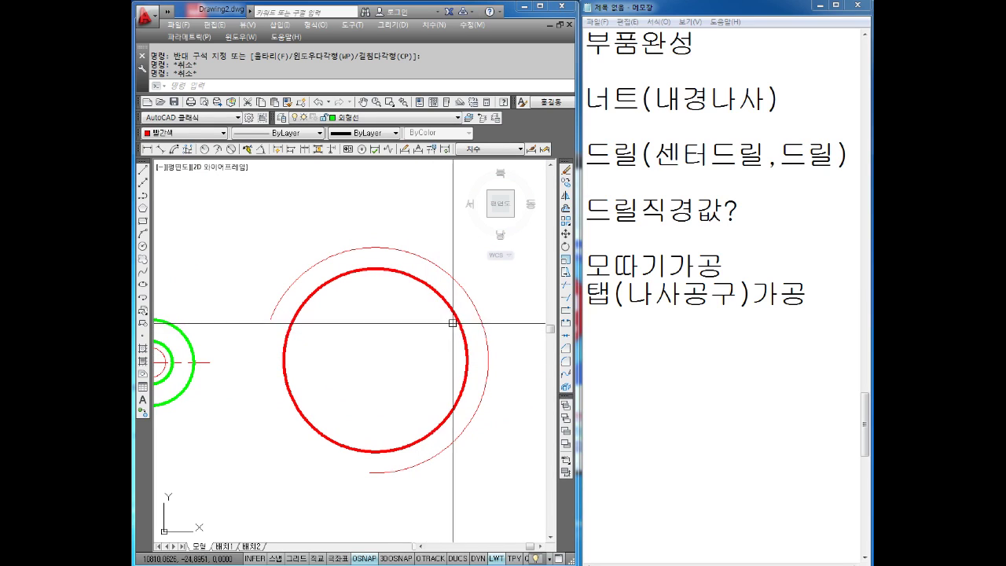
{"action": "middle_click_drag", "start_coordinate": [426, 355], "coordinate": [400, 360]}
{"action": "left_click", "coordinate": [411, 275]}
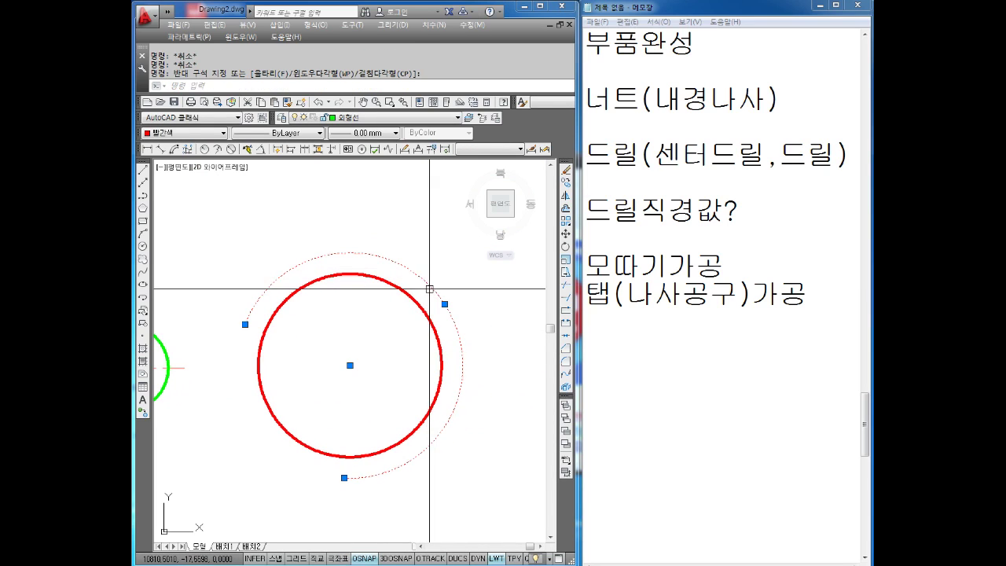
{"action": "key", "text": "Escape"}
{"action": "scroll", "coordinate": [420, 309], "scroll_direction": "down", "scroll_amount": 3}
{"action": "middle_click_drag", "start_coordinate": [418, 322], "coordinate": [430, 299]}
{"action": "type", "text": "ㄴ"}
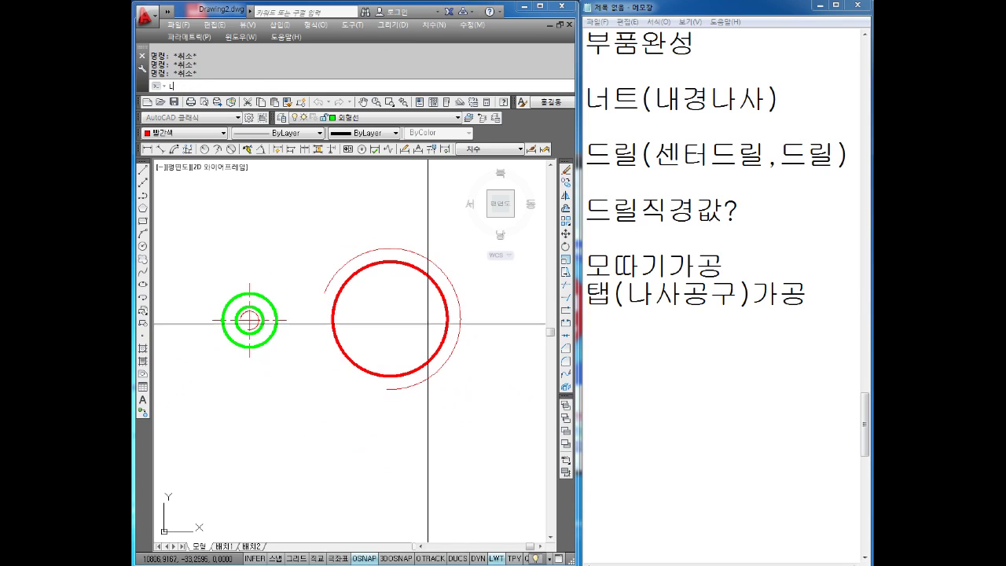
Draw a vertical and a horizontal line across the red circle with Ortho on
{"action": "type", "text": "l"}
{"action": "key", "text": "Return"}
{"action": "left_click", "coordinate": [390, 250]}
{"action": "key", "text": "F8"}
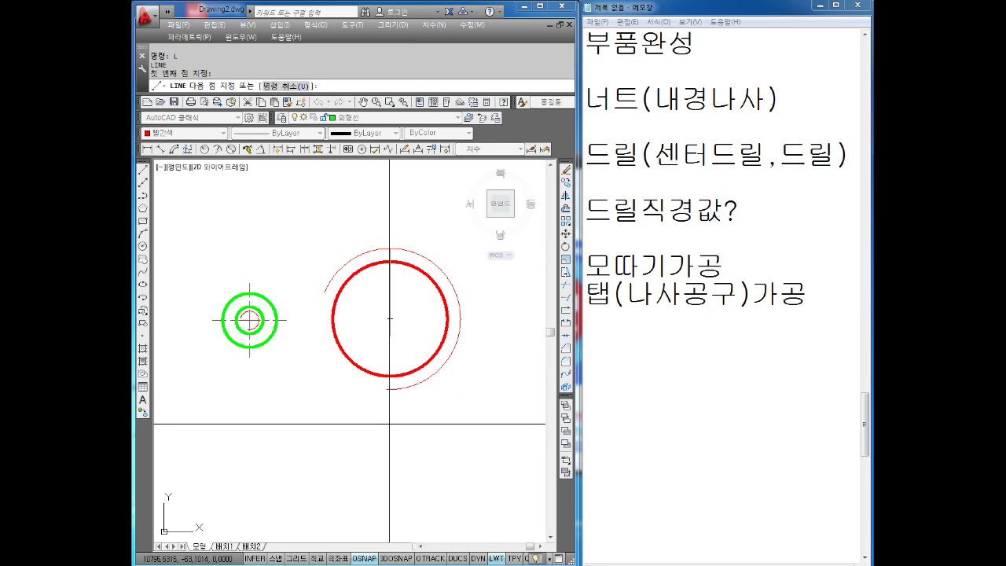
{"action": "left_click", "coordinate": [401, 441]}
{"action": "key", "text": "Escape"}
{"action": "key", "text": "Return"}
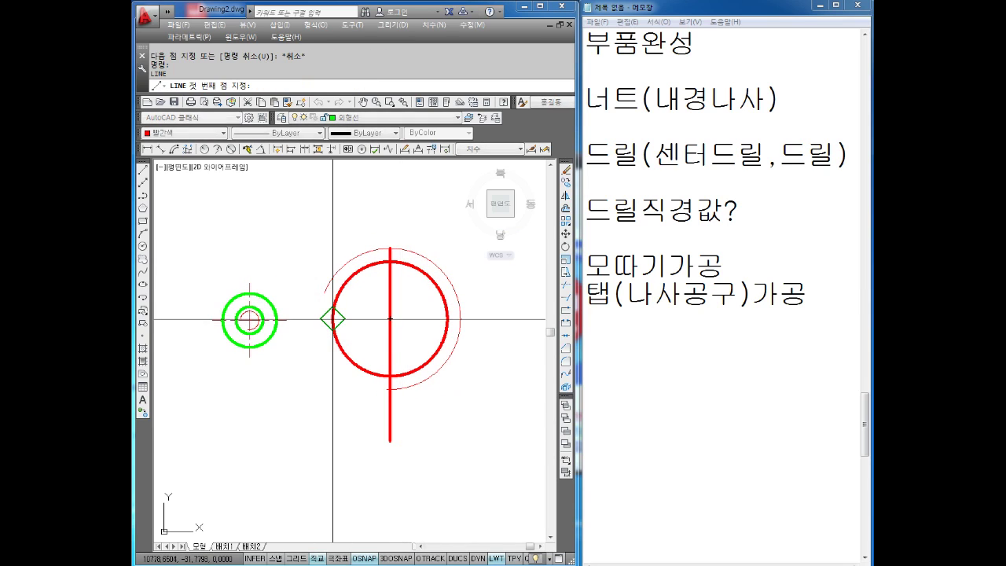
{"action": "left_click", "coordinate": [460, 320]}
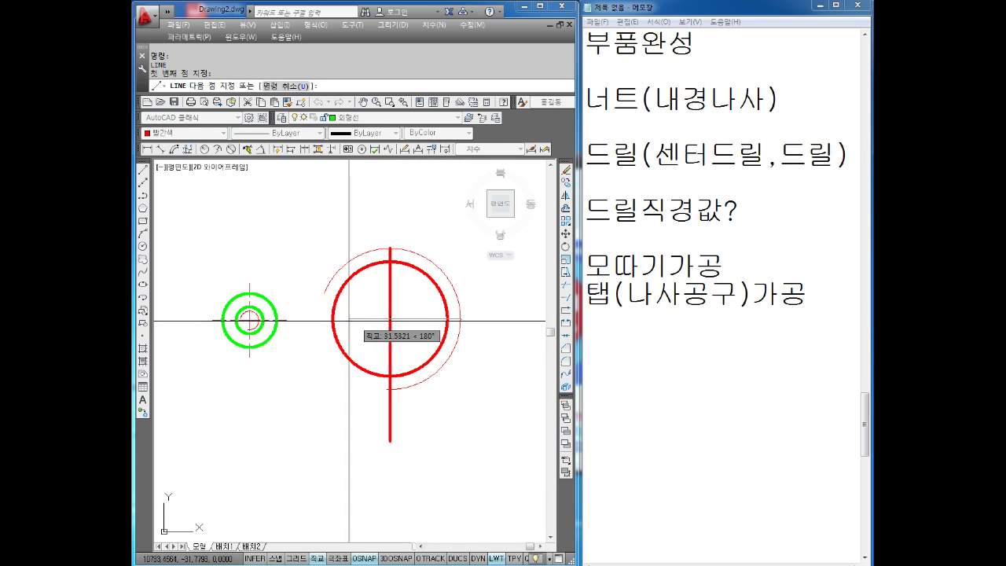
{"action": "left_click", "coordinate": [305, 319]}
{"action": "key", "text": "Escape"}
{"action": "key", "text": "Escape"}
Put both cross lines on the 중심선 layer so they become dash-dot centre lines
{"action": "type", "text": "tr"}
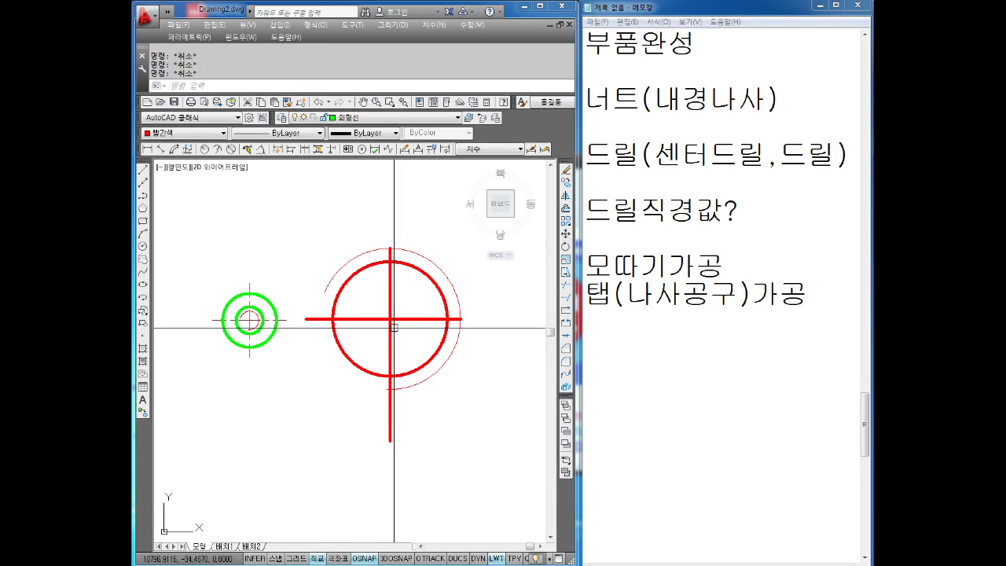
{"action": "key", "text": "Return"}
{"action": "key", "text": "Return"}
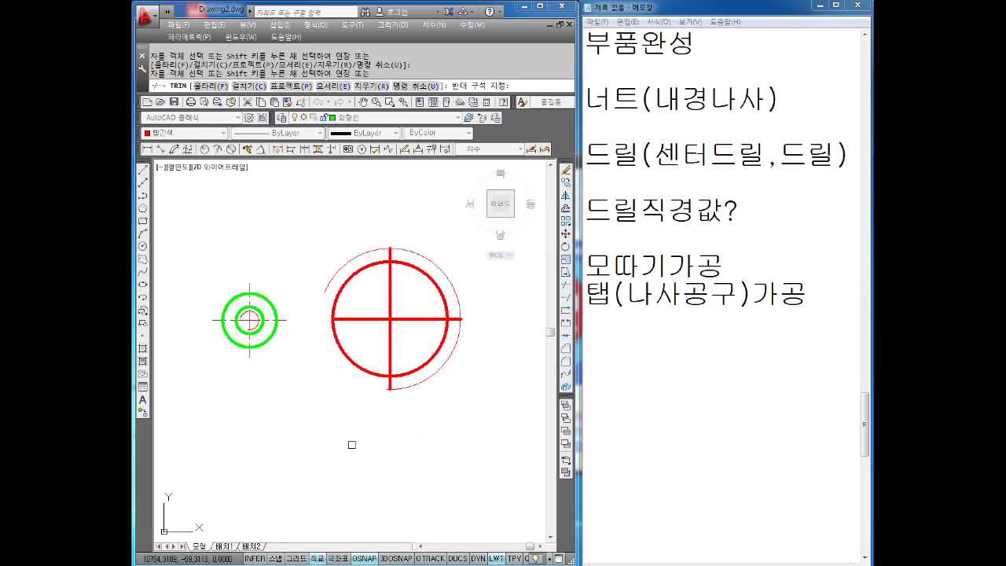
{"action": "key", "text": "Escape"}
{"action": "key", "text": "Escape"}
{"action": "left_click", "coordinate": [366, 334]}
{"action": "left_click", "coordinate": [349, 219]}
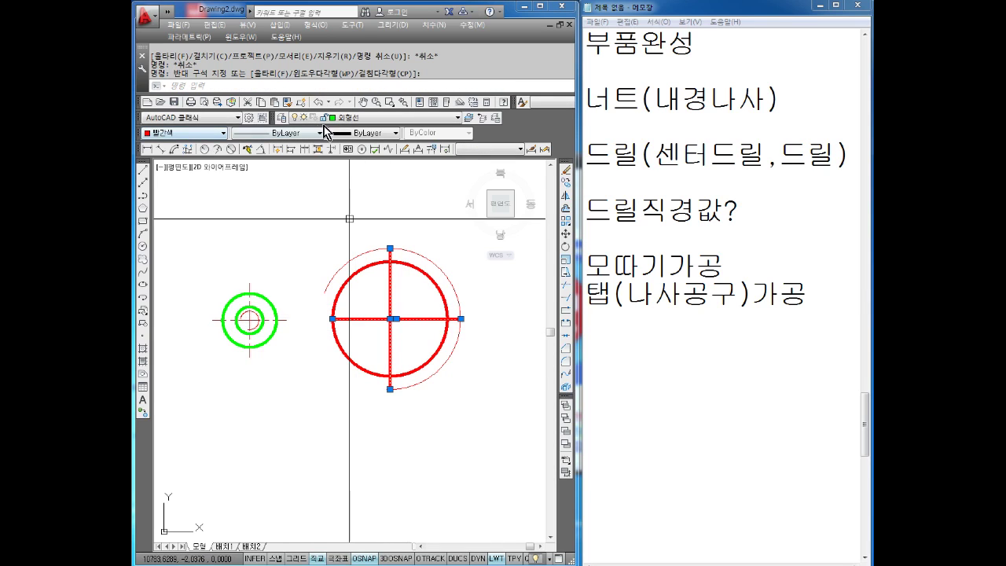
{"action": "left_click", "coordinate": [329, 118]}
{"action": "left_click", "coordinate": [346, 184]}
{"action": "key", "text": "Escape"}
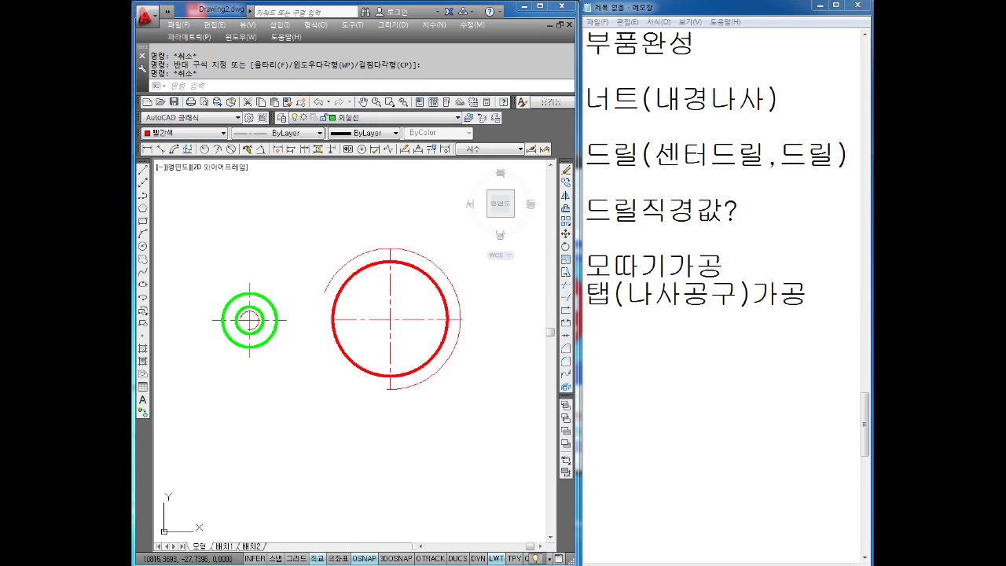
{"action": "key", "text": "Escape"}
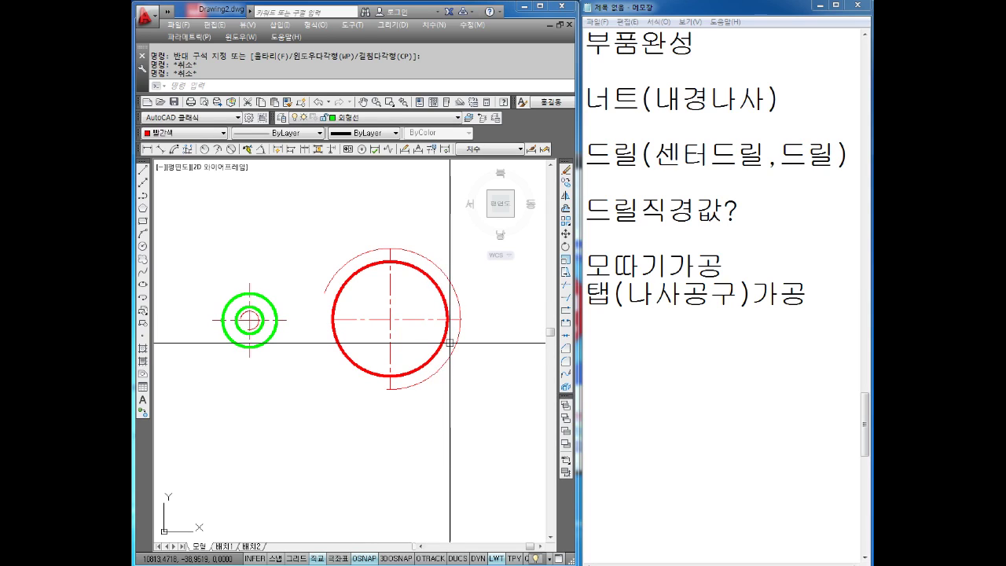
{"action": "middle_click_drag", "start_coordinate": [454, 340], "coordinate": [401, 355]}
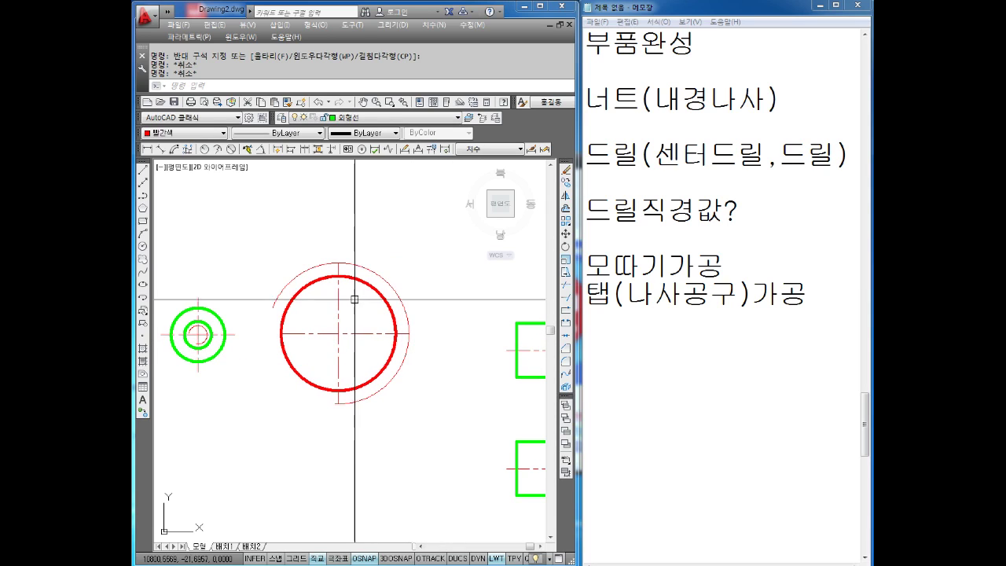
Dimension the red circle's diameter up and right, overriding the ⌀34.113 text with ???
{"action": "left_click", "coordinate": [307, 286]}
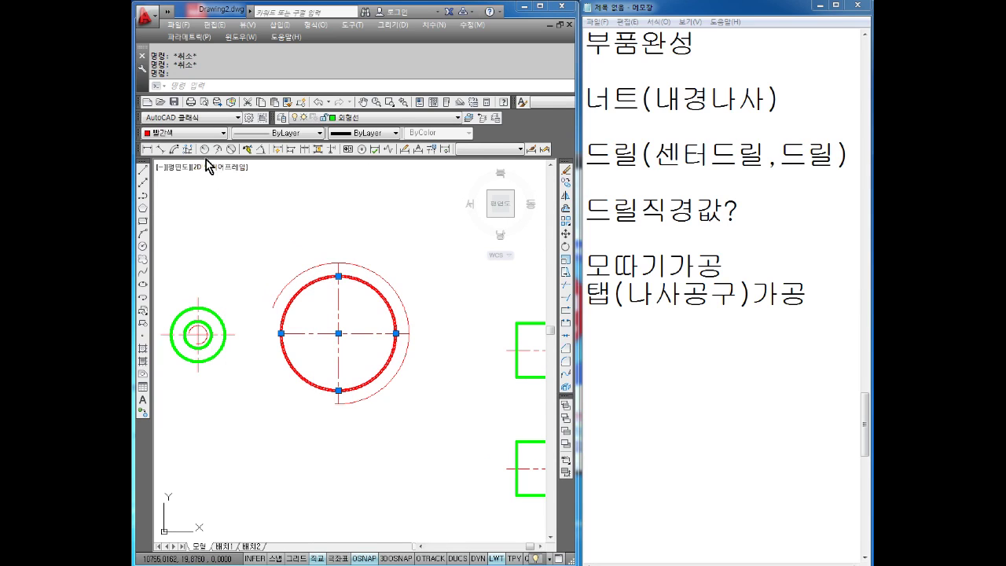
{"action": "left_click", "coordinate": [231, 148]}
{"action": "left_click", "coordinate": [398, 337]}
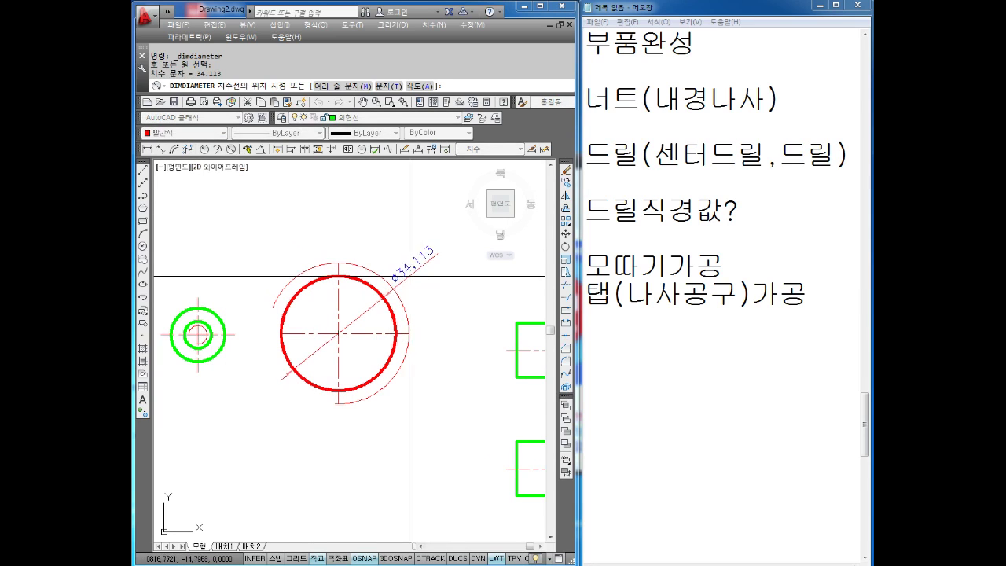
{"action": "left_click", "coordinate": [438, 256]}
{"action": "double_click", "coordinate": [417, 266]}
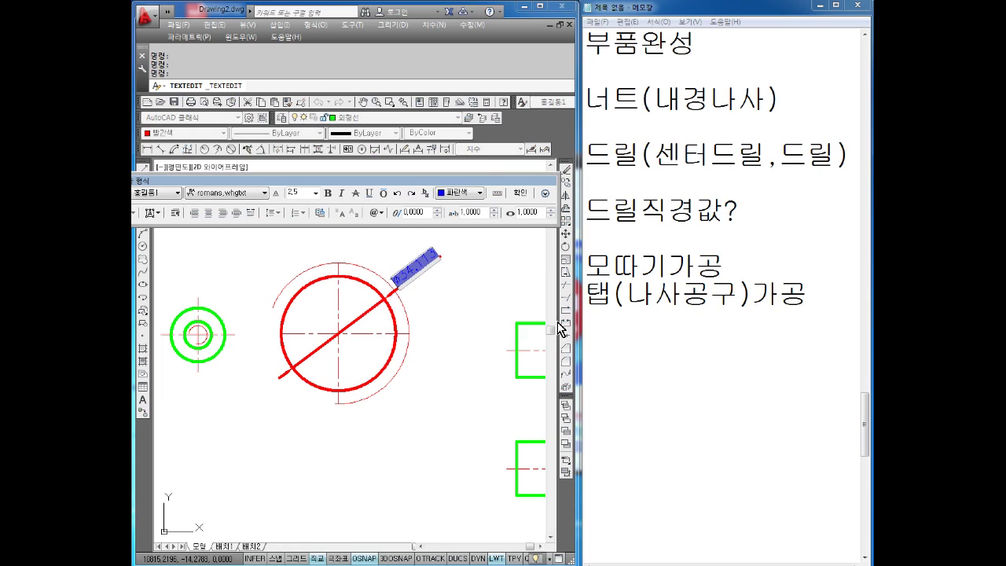
{"action": "type", "text": "??"}
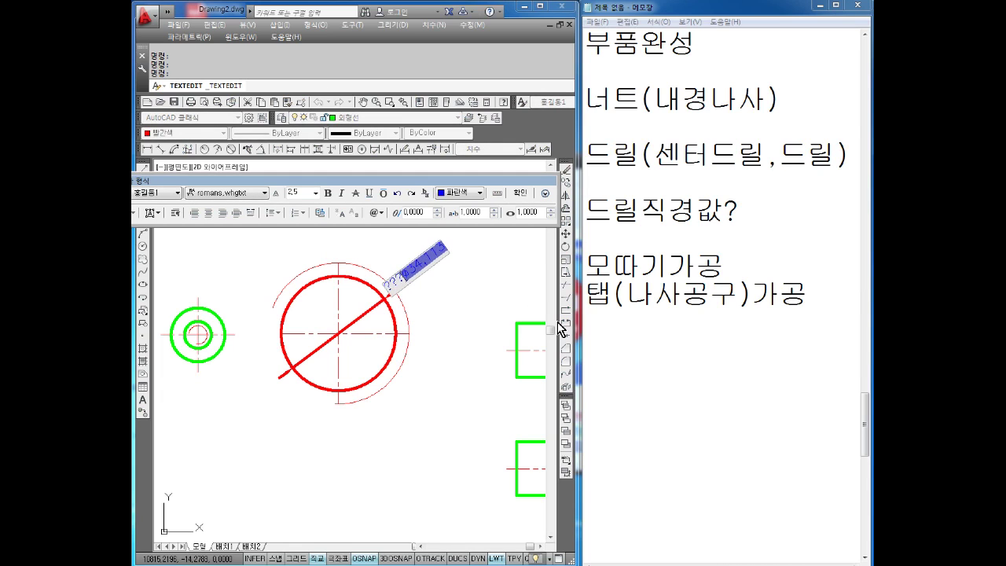
{"action": "type", "text": "?"}
{"action": "left_click", "coordinate": [455, 399]}
{"action": "key", "text": "Escape"}
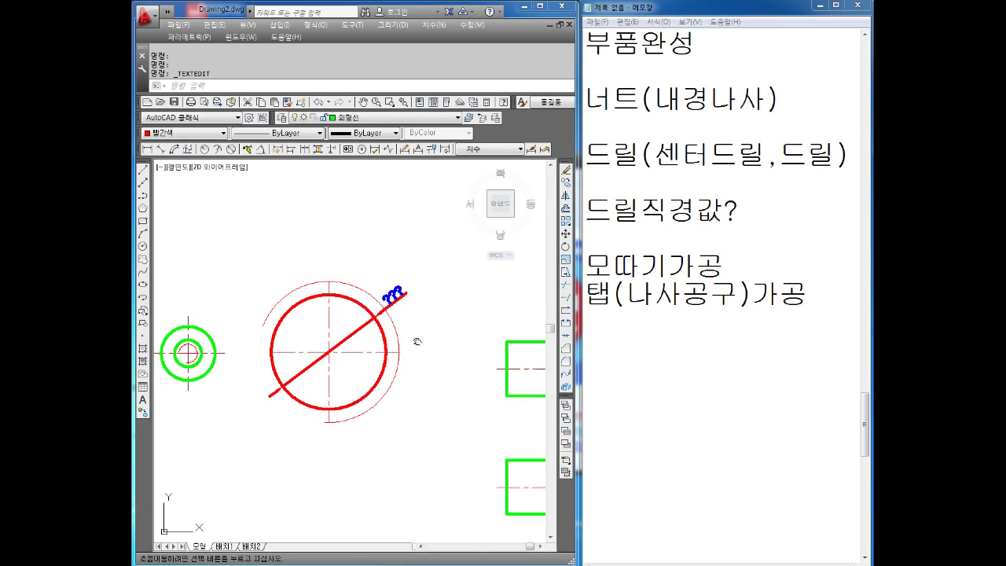
Add a leader from the circle's top quadrant with the label M8xP1.25 above it
{"action": "left_click", "coordinate": [246, 149]}
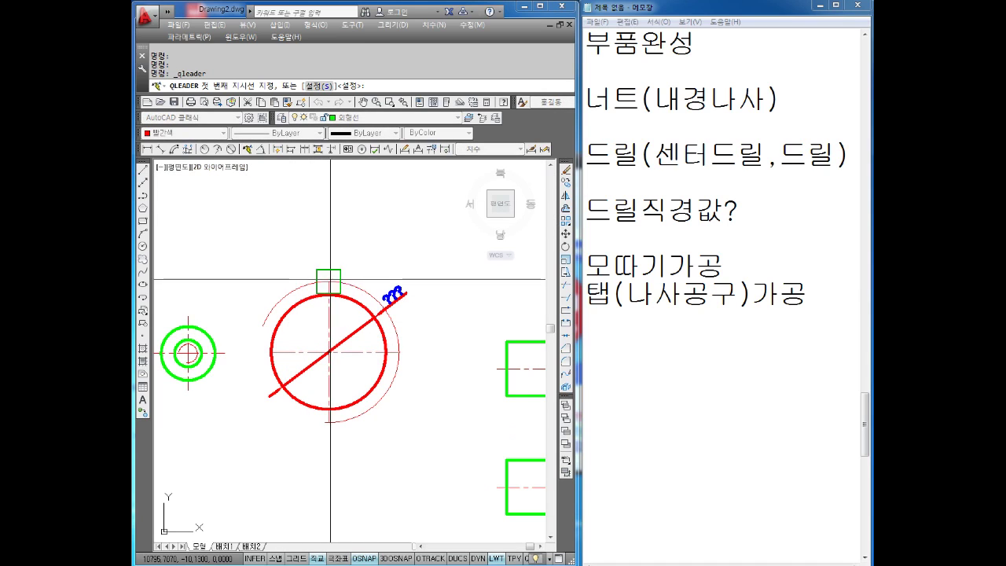
{"action": "left_click", "coordinate": [328, 282]}
{"action": "key", "text": "F8"}
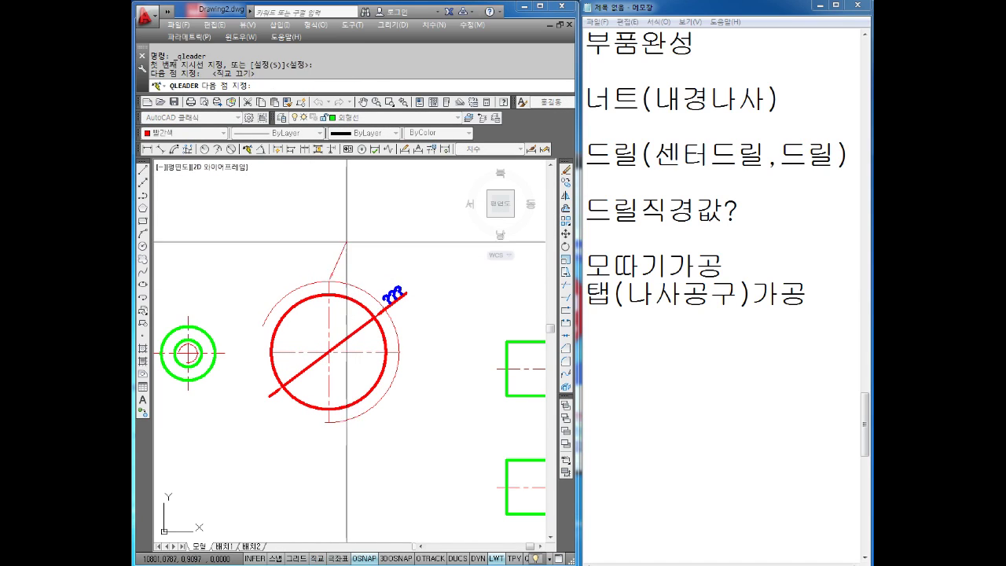
{"action": "left_click", "coordinate": [346, 242]}
{"action": "key", "text": "Return"}
{"action": "key", "text": "Return"}
{"action": "key", "text": "Return"}
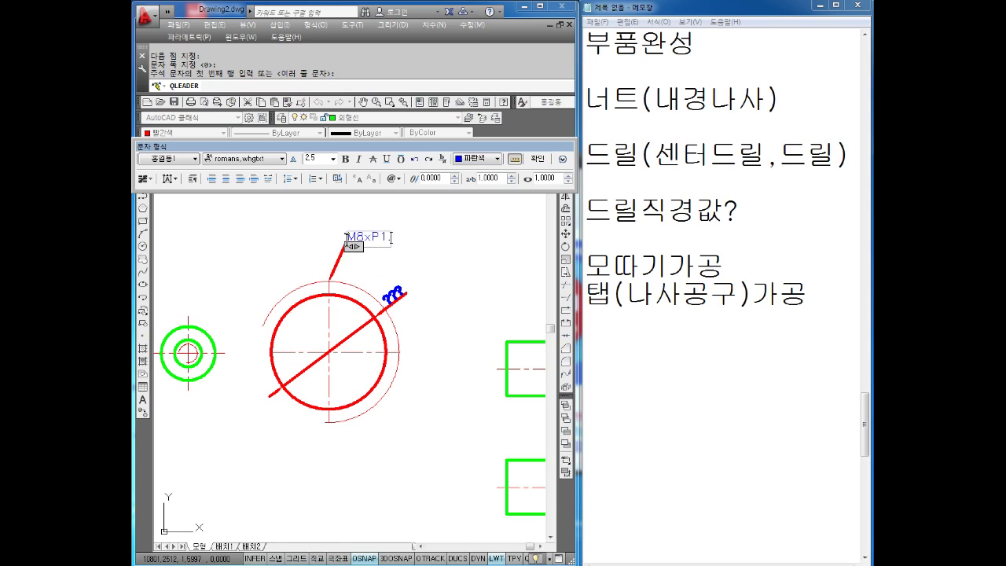
{"action": "type", "text": "25"}
{"action": "key", "text": "Escape"}
{"action": "key", "text": "Escape"}
{"action": "scroll", "coordinate": [370, 299], "scroll_direction": "up", "scroll_amount": 2}
{"action": "scroll", "coordinate": [373, 314], "scroll_direction": "up", "scroll_amount": 2}
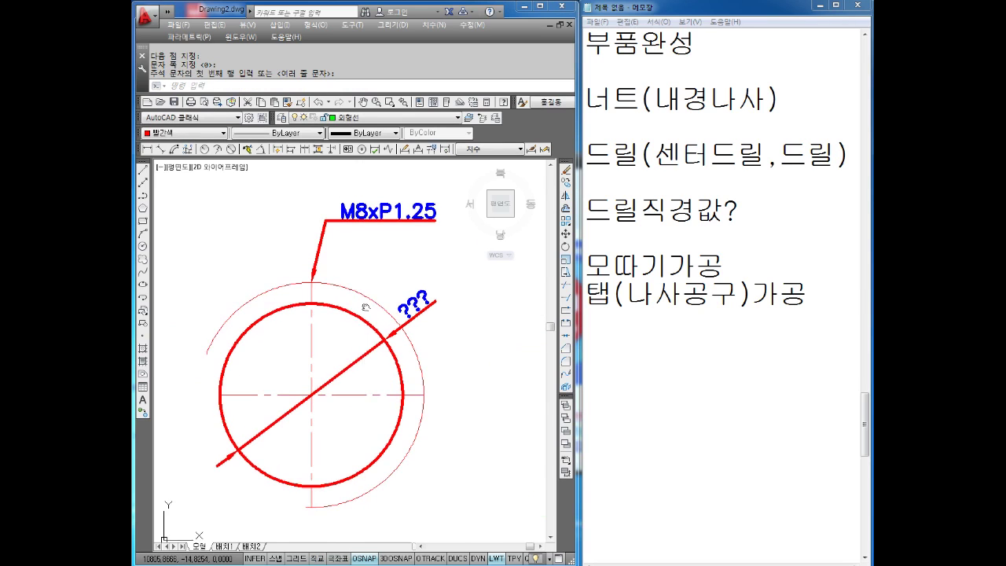
{"action": "scroll", "coordinate": [383, 339], "scroll_direction": "up", "scroll_amount": 1}
{"action": "scroll", "coordinate": [381, 341], "scroll_direction": "down", "scroll_amount": 1}
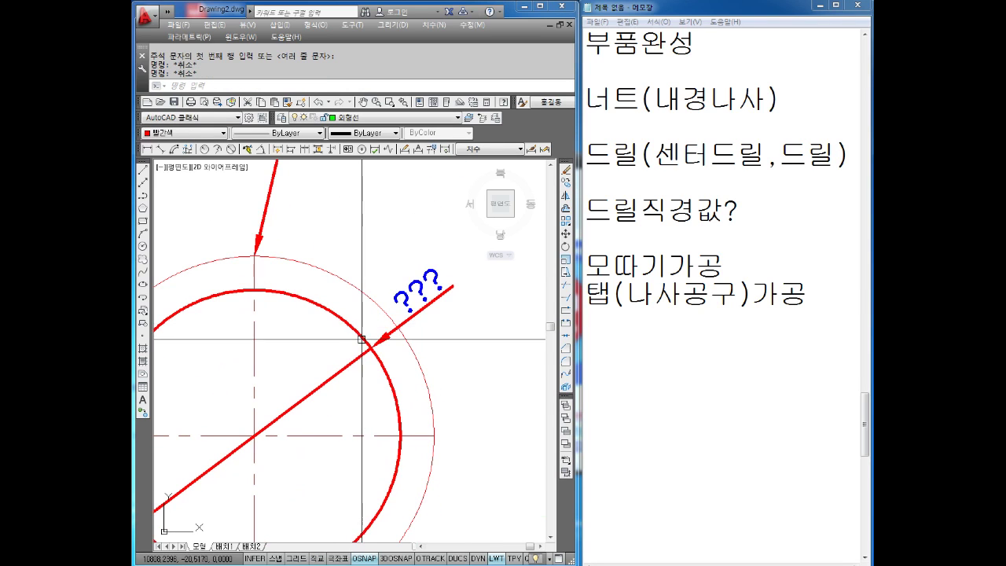
{"action": "scroll", "coordinate": [372, 344], "scroll_direction": "down", "scroll_amount": 1}
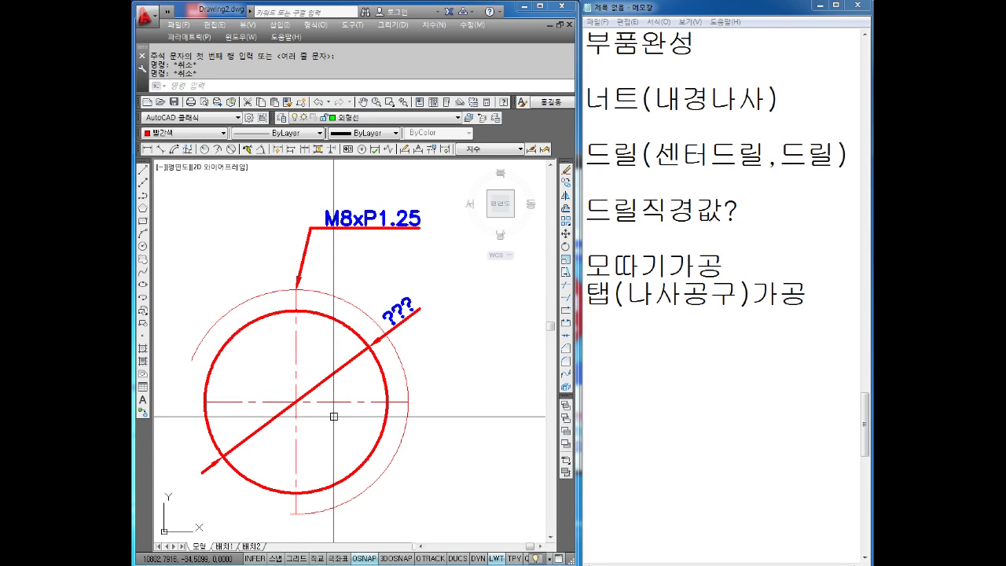
Append the formula 'M - P = 드릴직경' and the worked line '8 - 1.25 =' to the note
{"action": "left_click", "coordinate": [634, 357]}
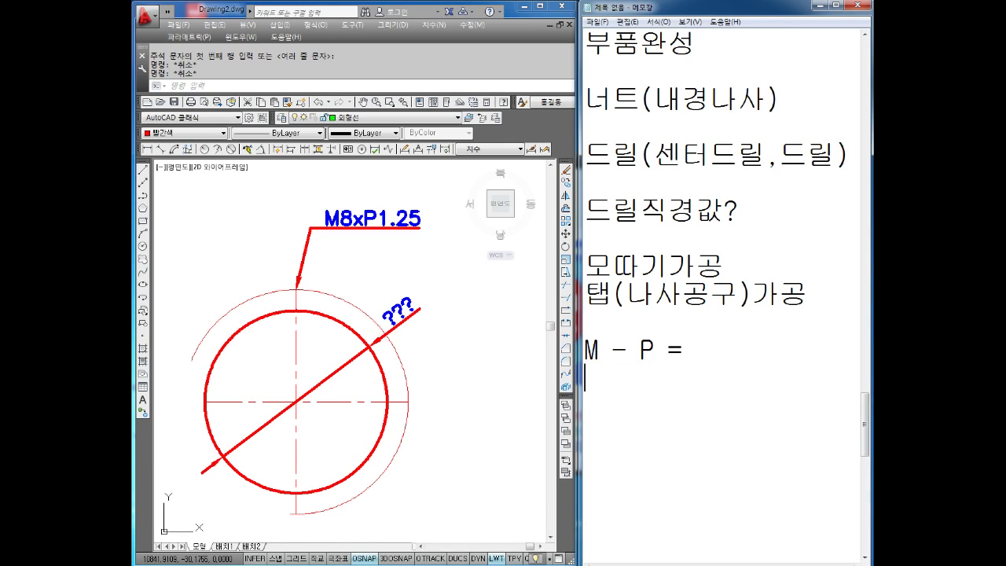
{"action": "key", "text": "BackSpace"}
{"action": "key", "text": "BackSpace"}
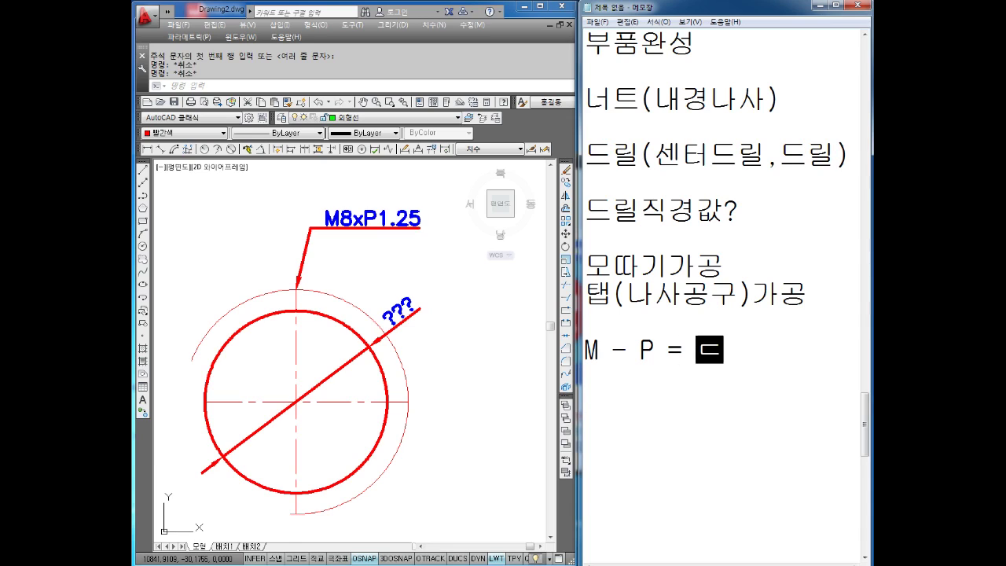
{"action": "type", "text": "드릴직경"}
{"action": "key", "text": "Return"}
{"action": "type", "text": "8"}
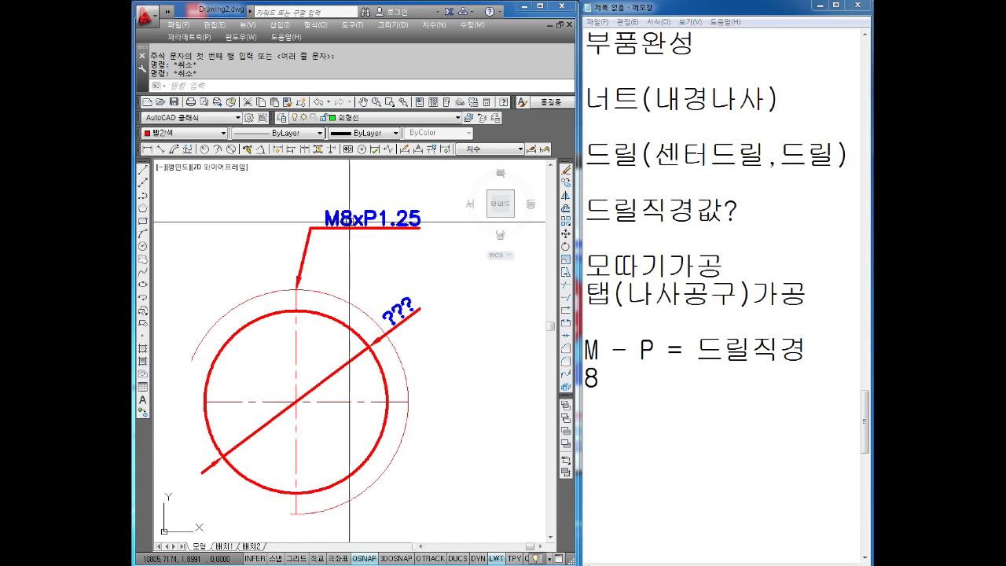
{"action": "left_click", "coordinate": [615, 395]}
{"action": "type", "text": "- 1.25"}
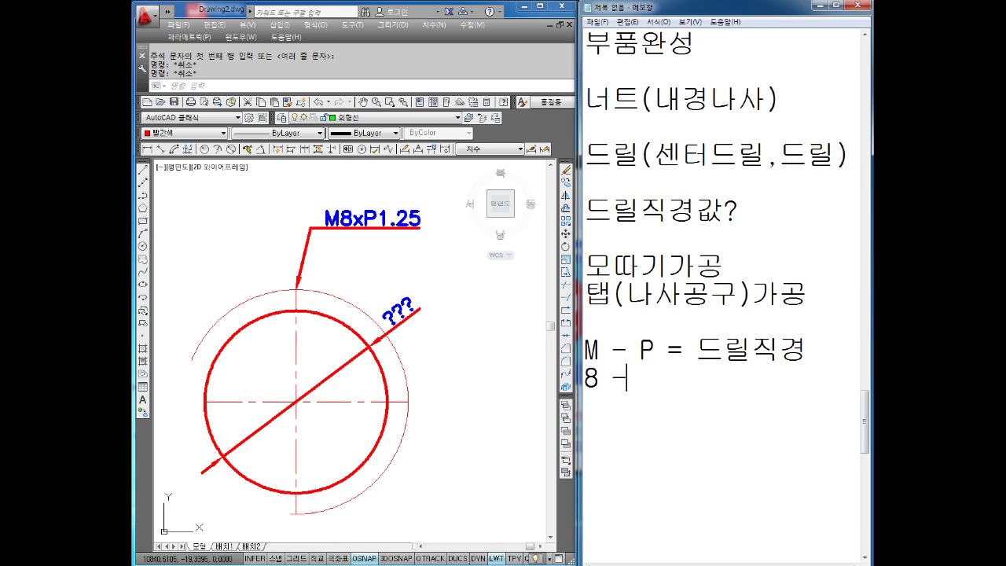
{"action": "type", "text": " ="}
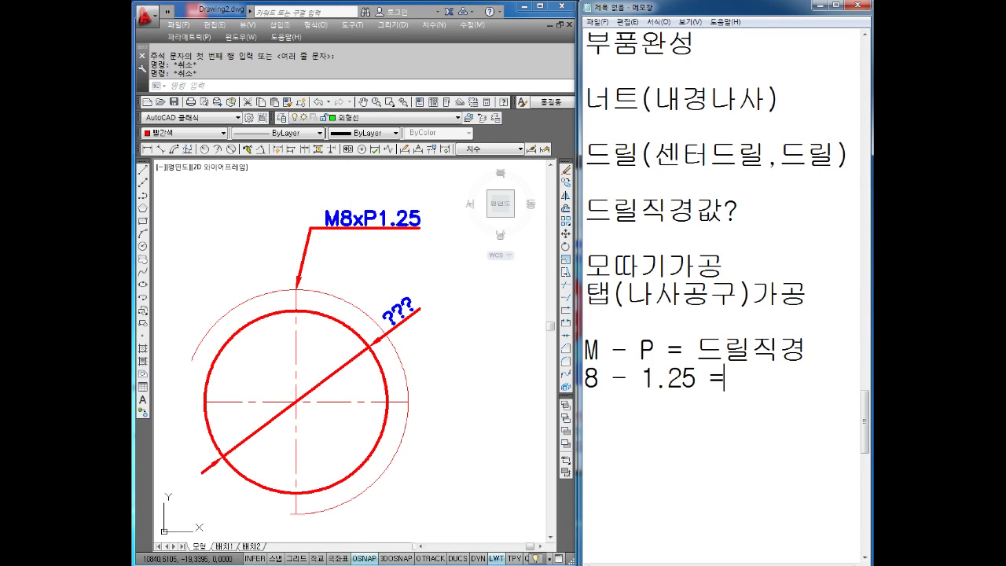